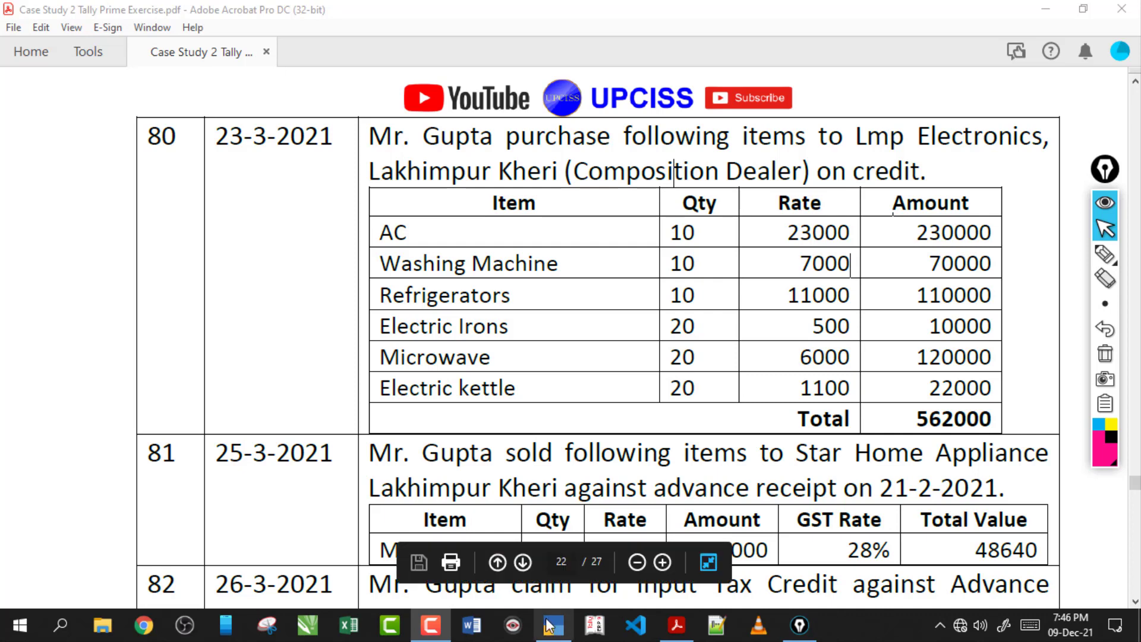
Switch to TallyPrime and leave the Day Book for the Gateway of Tally
click(553, 624)
click(638, 298)
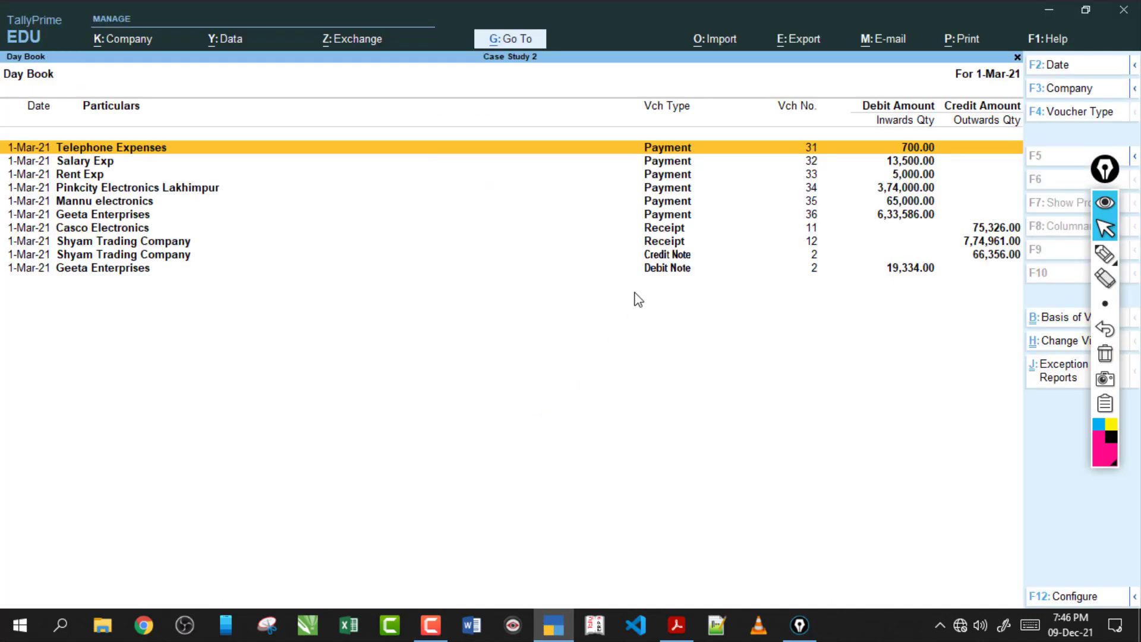
click(1096, 257)
mouse_move(582, 169)
mouse_down()
mouse_move(612, 280)
mouse_move(624, 156)
mouse_up()
click(1104, 354)
click(1104, 228)
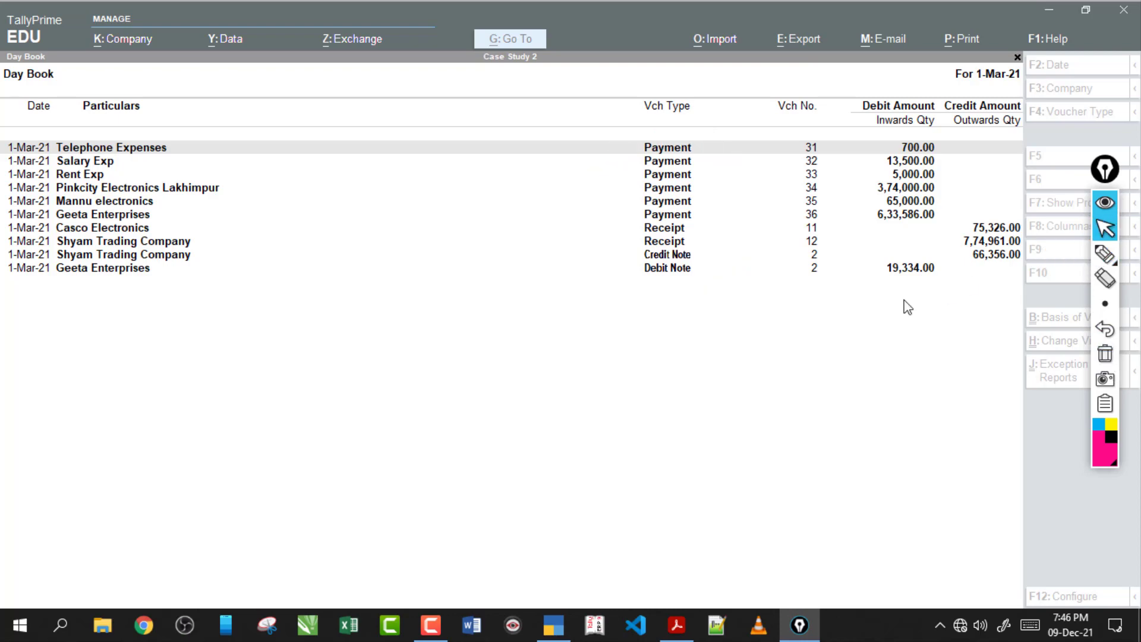
key(Escape)
key(Escape)
key(n)
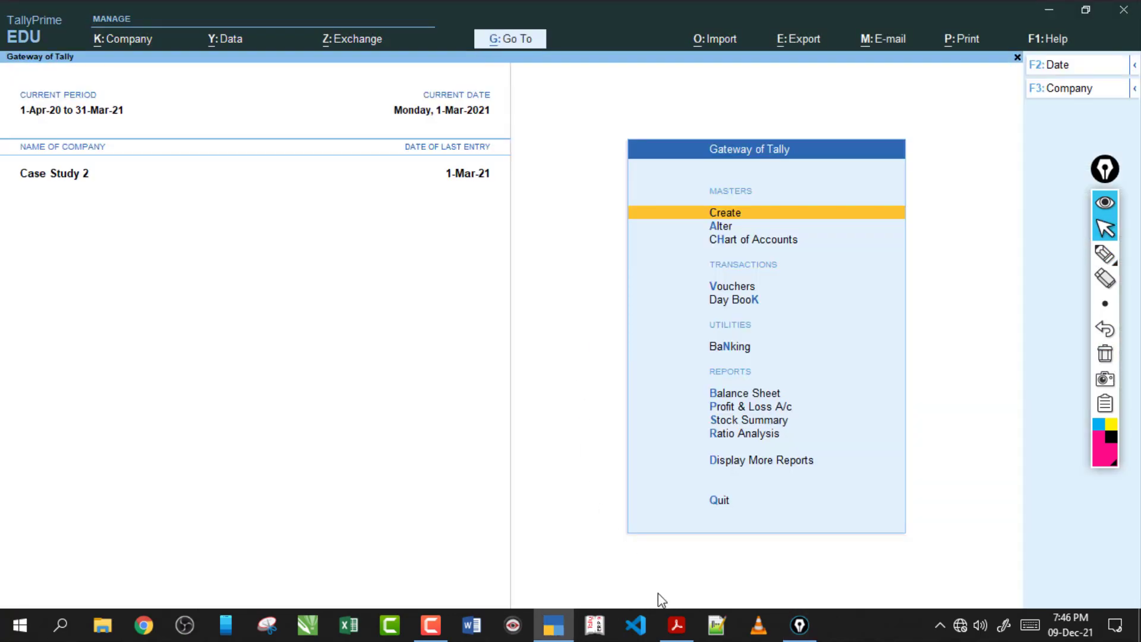
Switch to the exercise PDF in Adobe Acrobat and review transaction 80's supplier, dealer type and payment terms
click(676, 624)
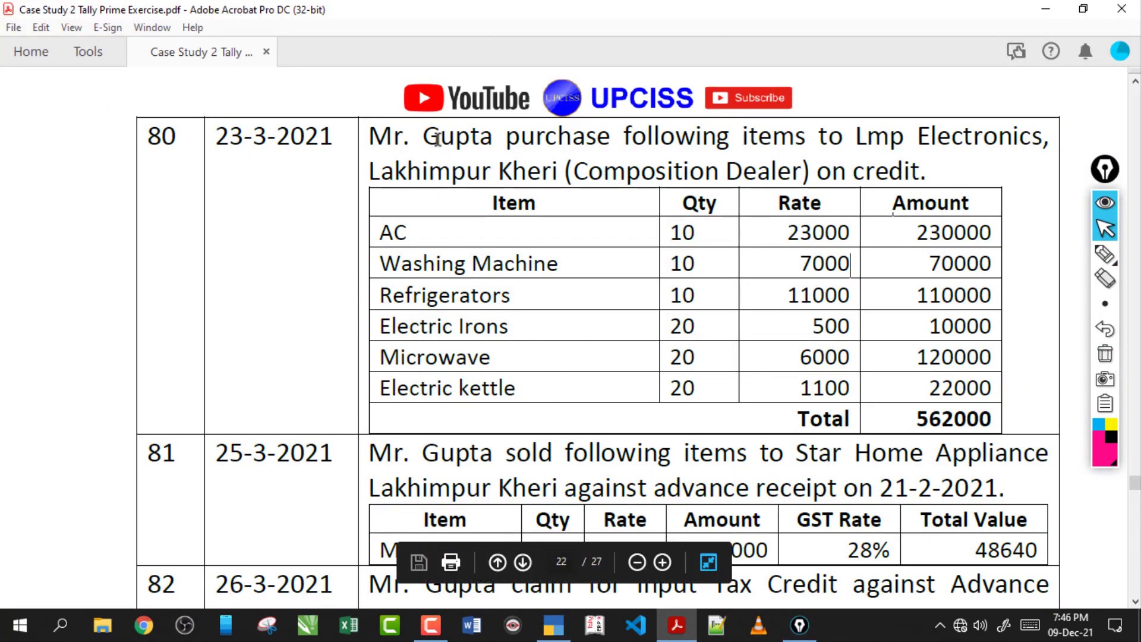
drag(371, 136, 609, 143)
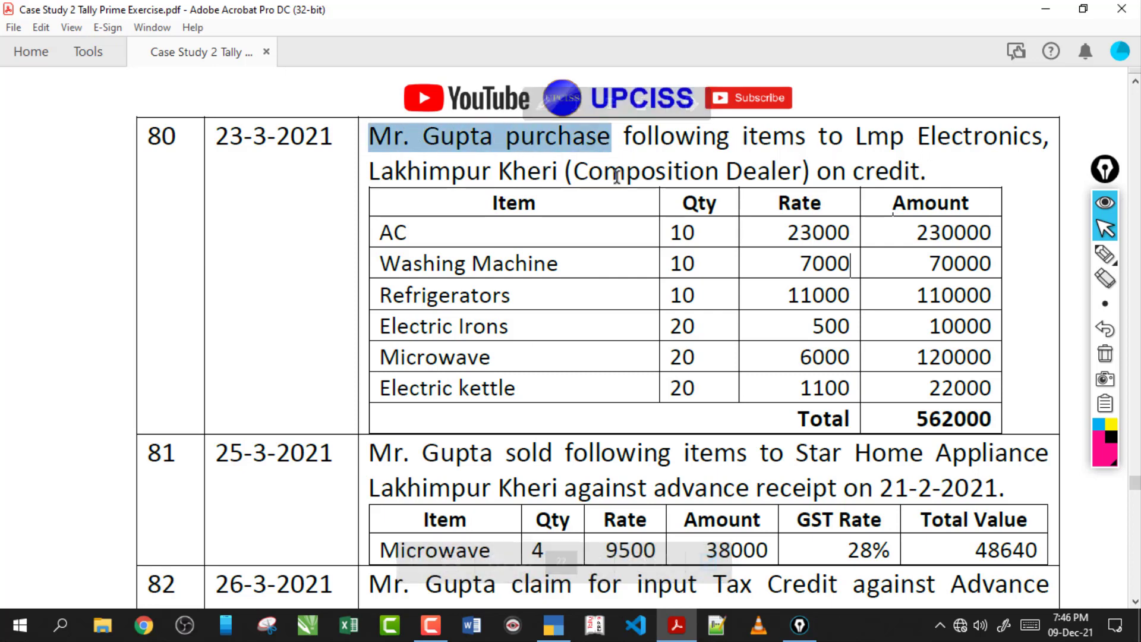
drag(591, 173, 930, 182)
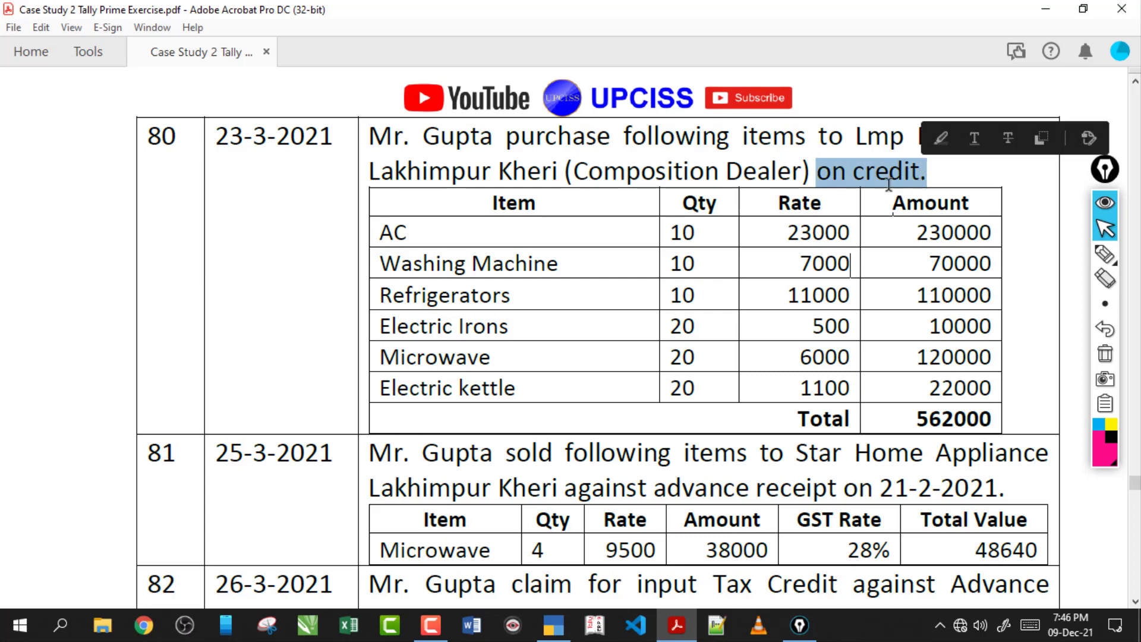
click(968, 214)
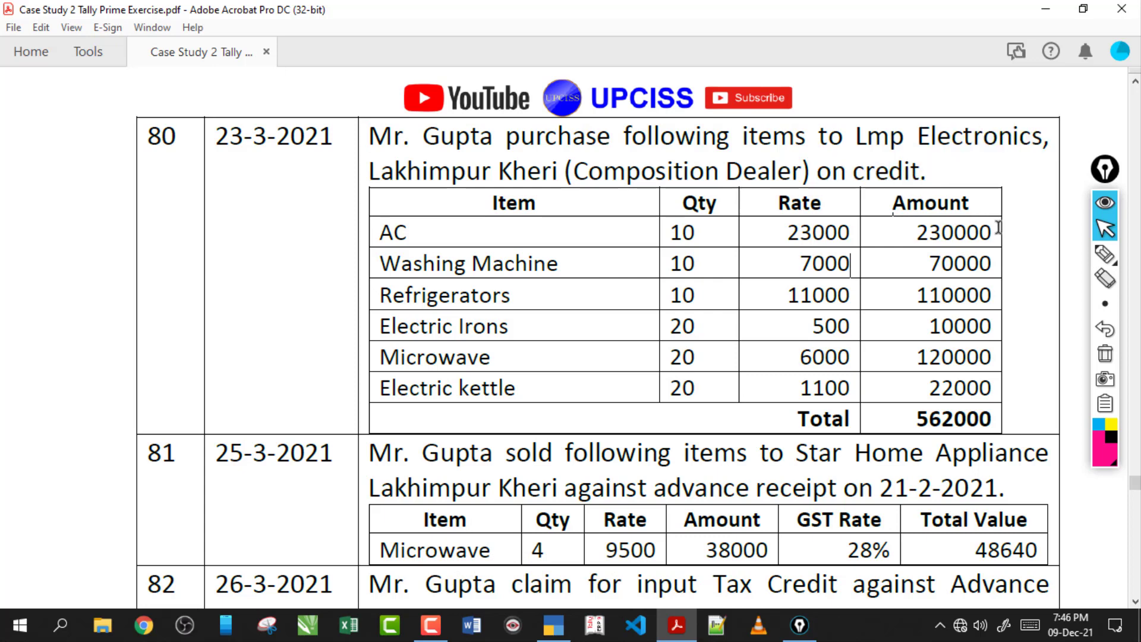
click(1104, 254)
click(872, 154)
drag(951, 158, 992, 157)
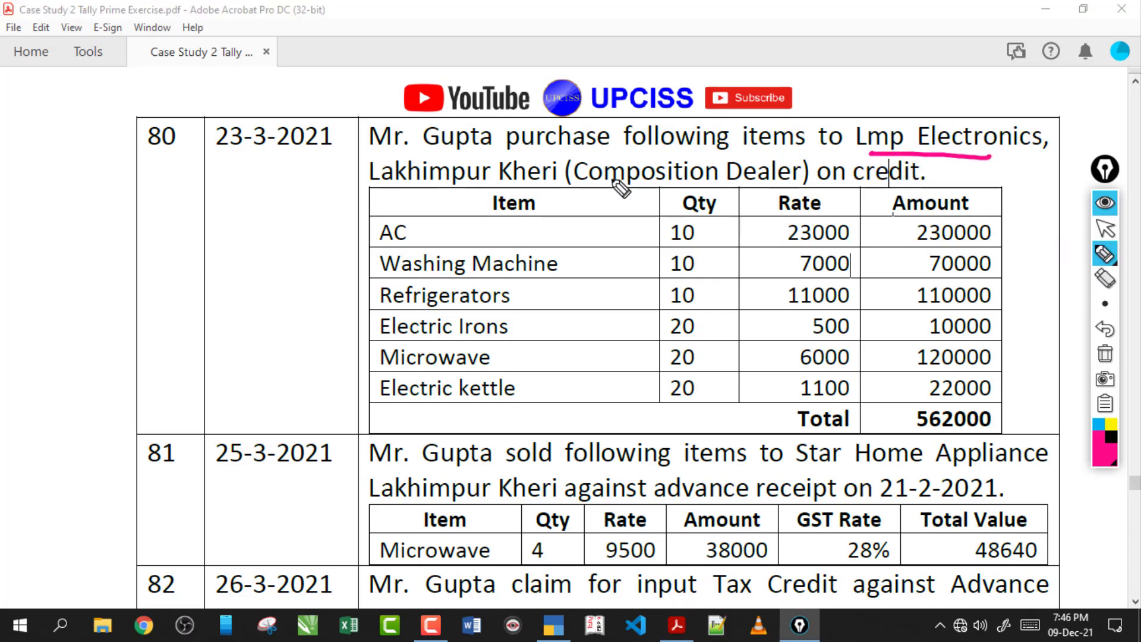
drag(645, 192, 751, 192)
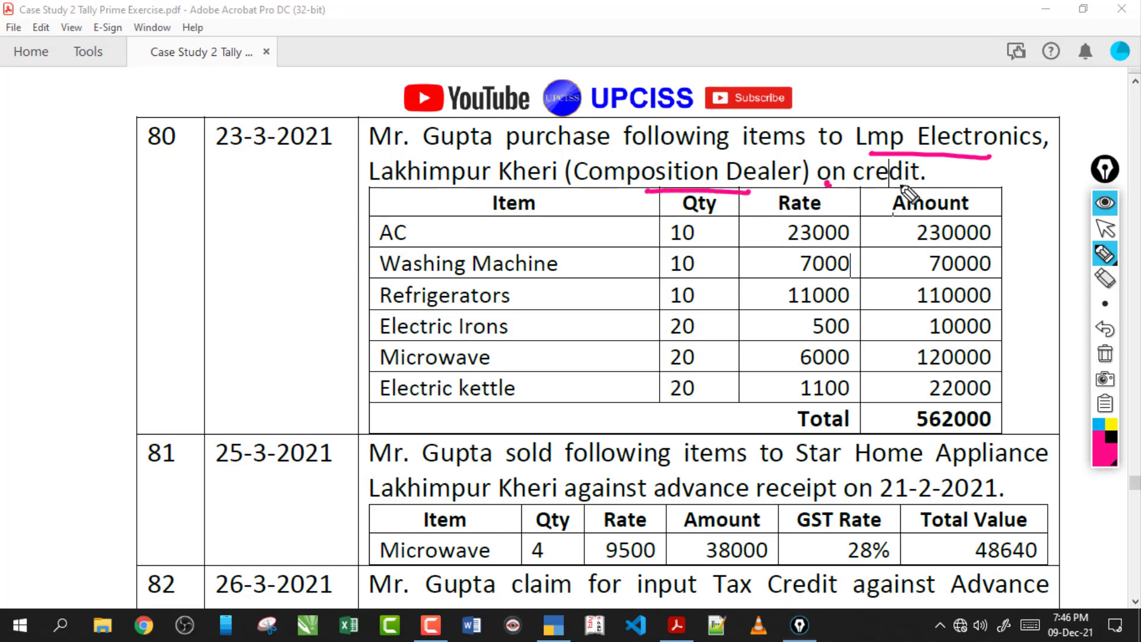
drag(838, 191, 885, 202)
click(1104, 355)
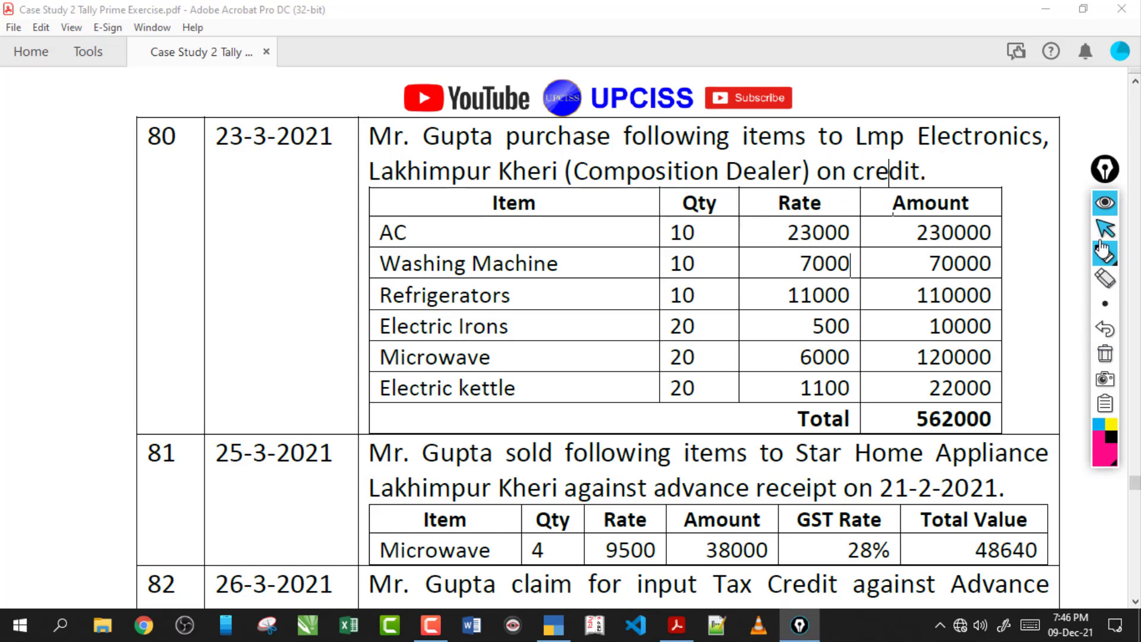
Underline "Composition Dealer" in transaction 80, sketch explanatory notes over the page, and clear the markings
click(1104, 254)
drag(603, 185, 762, 190)
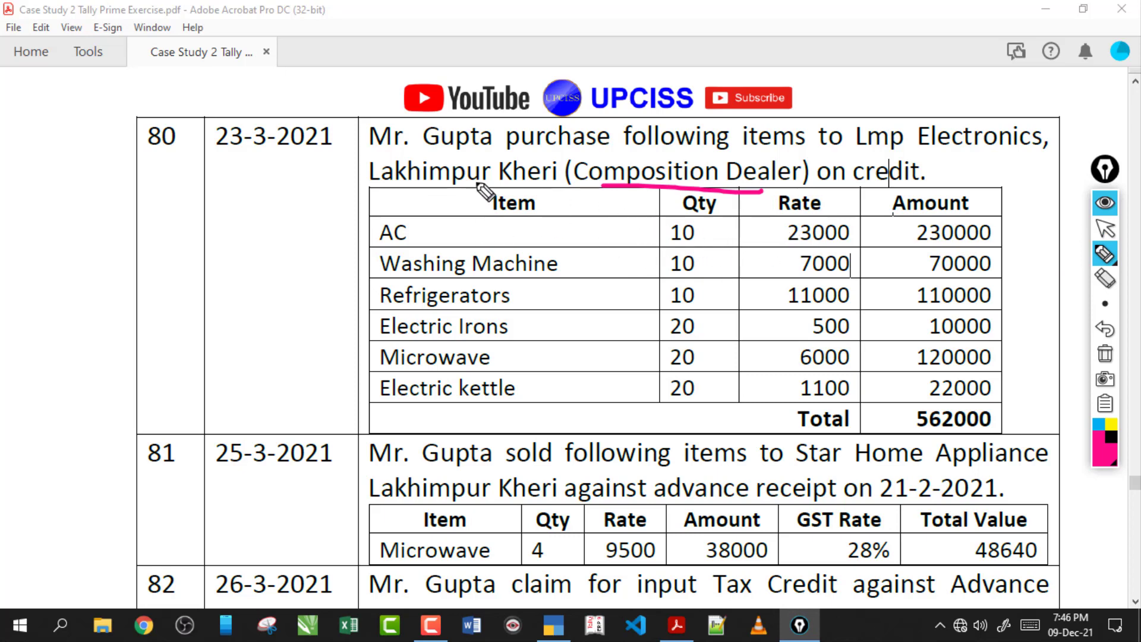
mouse_move(277, 199)
mouse_down()
mouse_move(273, 233)
mouse_move(309, 235)
mouse_up()
drag(323, 226, 344, 222)
mouse_move(417, 174)
mouse_down()
mouse_move(388, 225)
mouse_move(432, 228)
mouse_up()
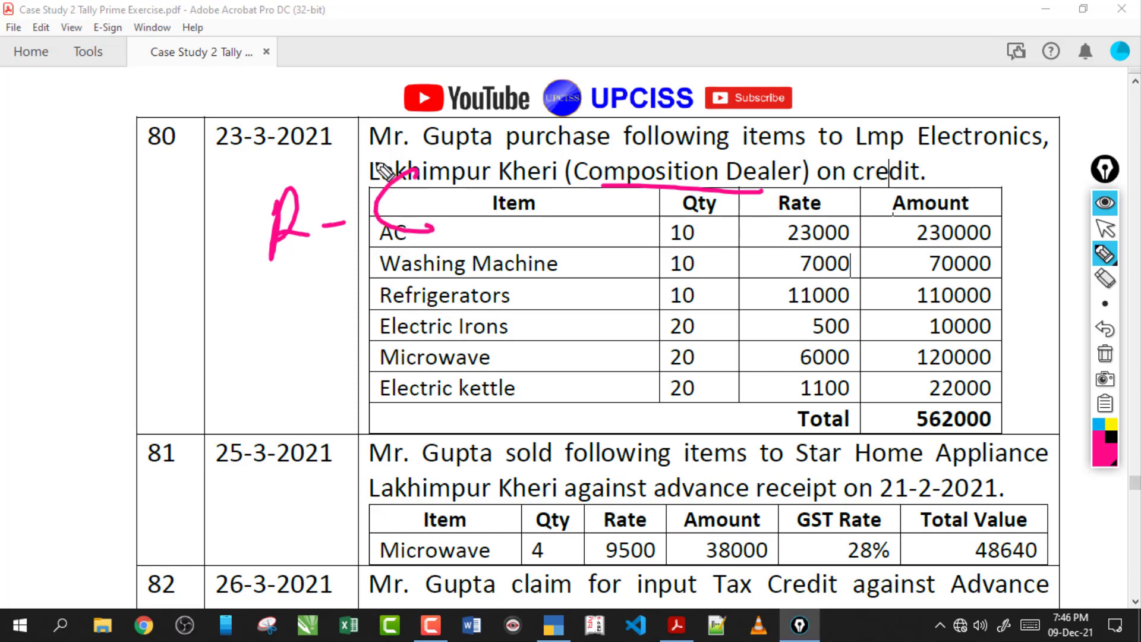
drag(341, 115, 375, 129)
drag(328, 180, 427, 153)
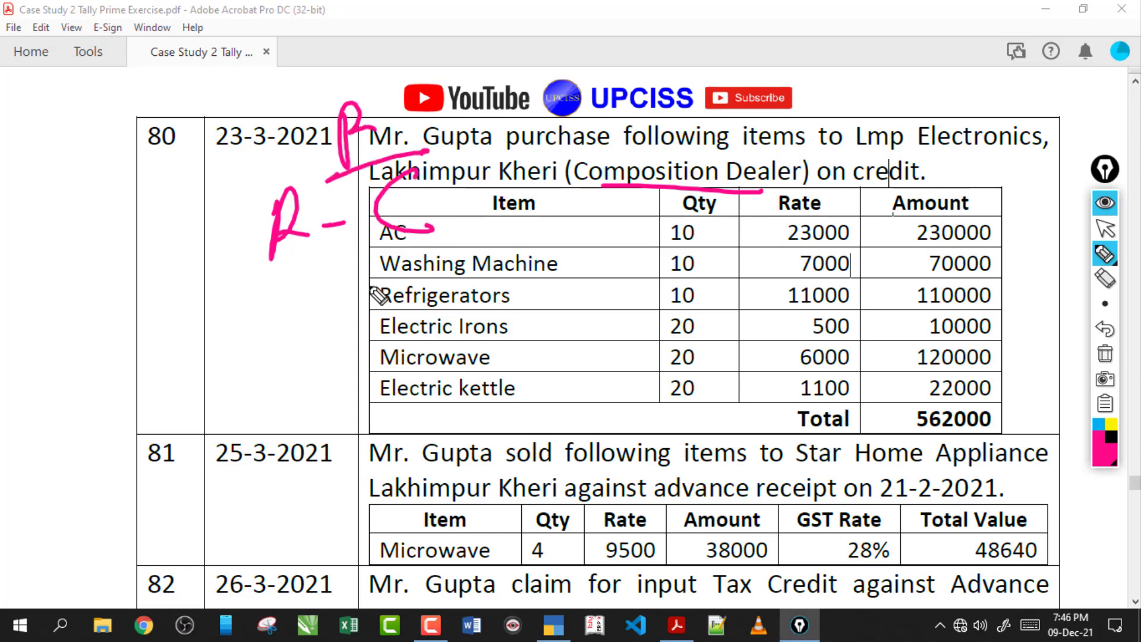
mouse_move(369, 320)
mouse_down()
mouse_move(408, 301)
mouse_move(404, 274)
mouse_up()
drag(436, 275, 447, 290)
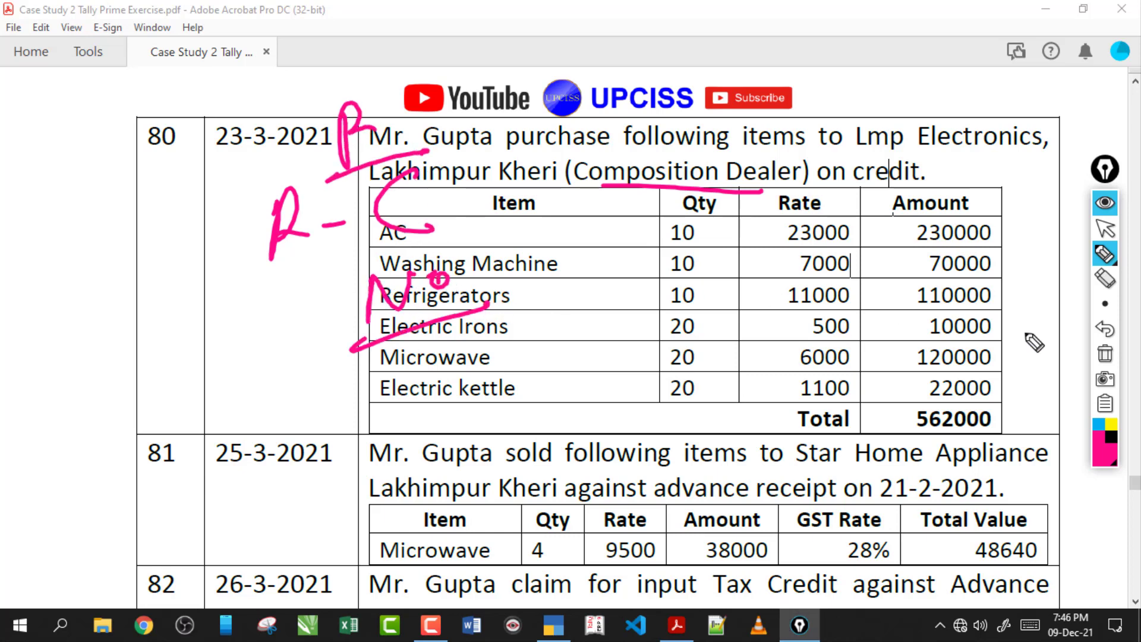
click(1105, 354)
click(1105, 228)
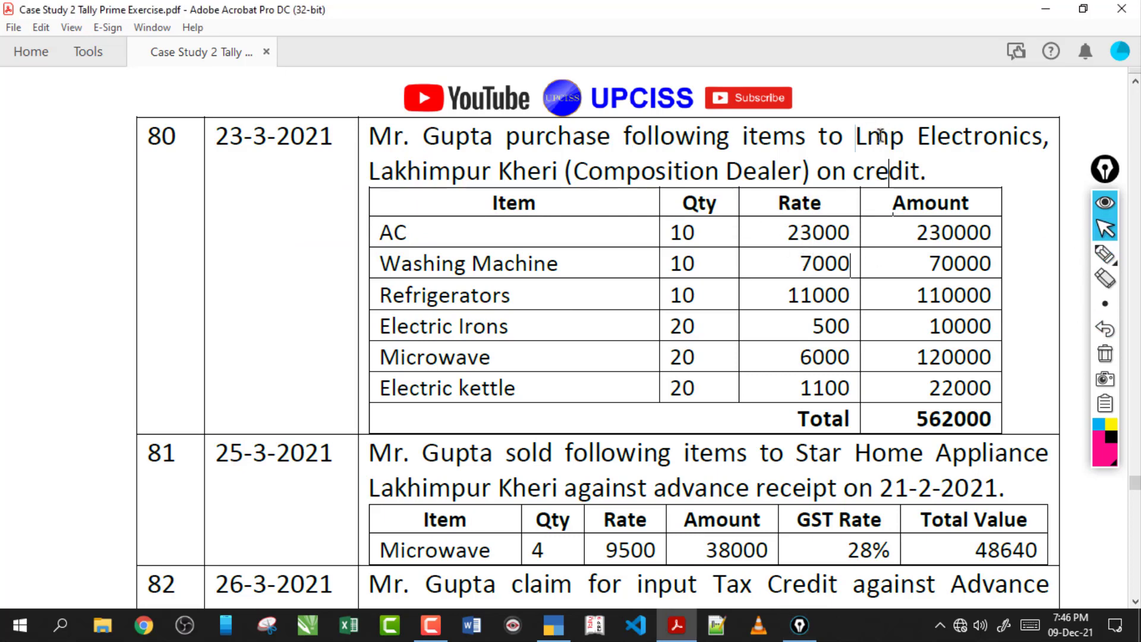
Check the supplier name in transaction 80, then switch to TallyPrime and start a new purchase voucher
drag(880, 136, 1030, 155)
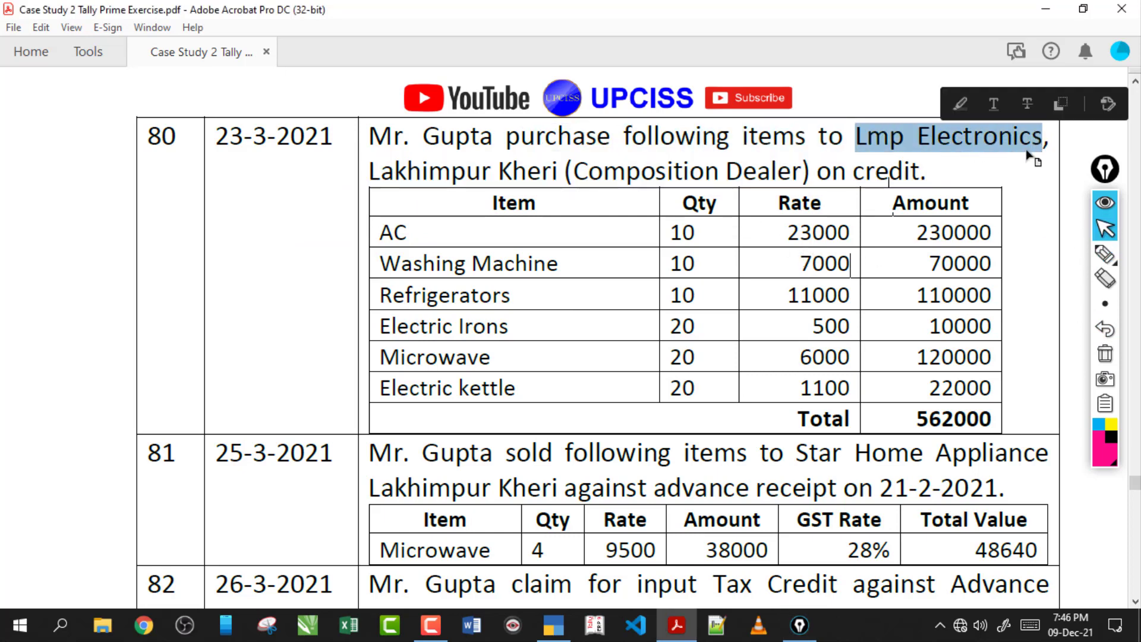
click(561, 630)
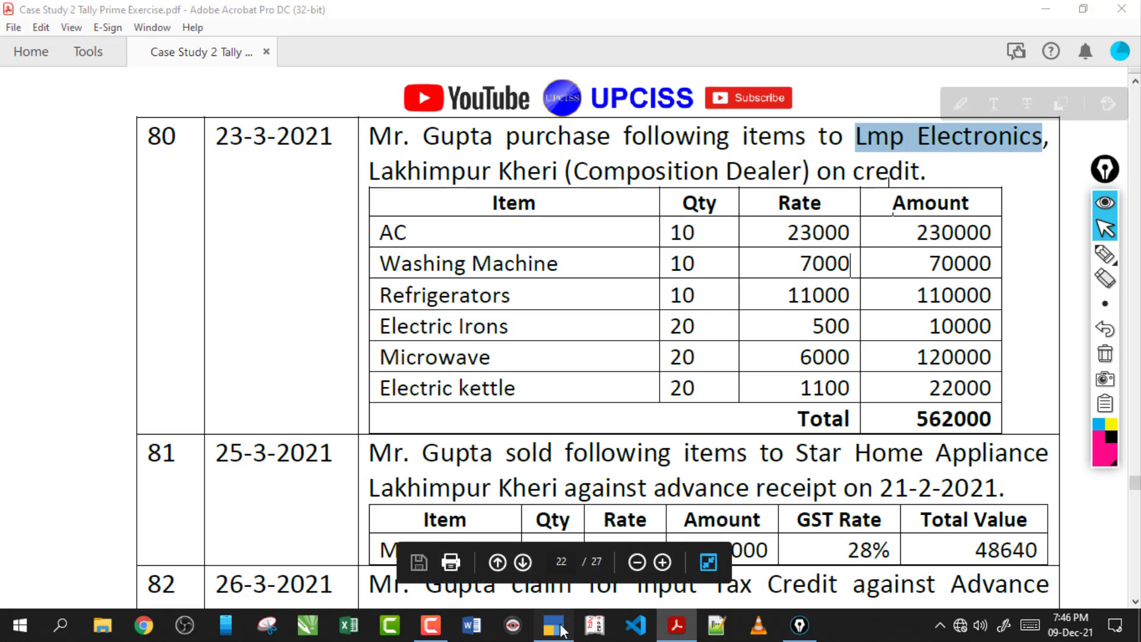
key(v)
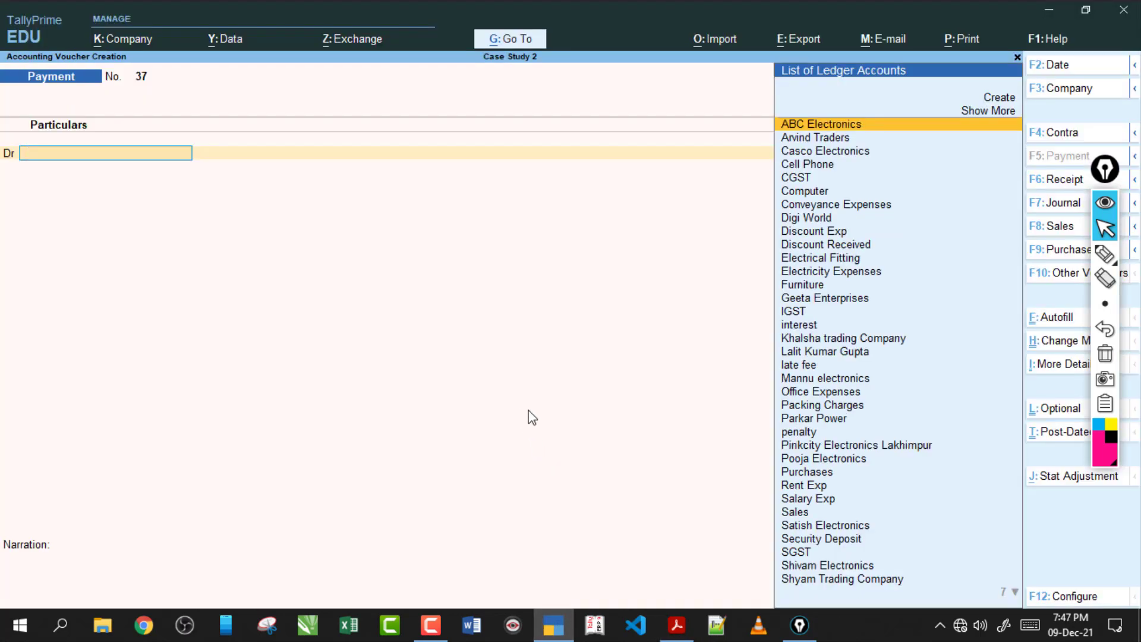
key(F9)
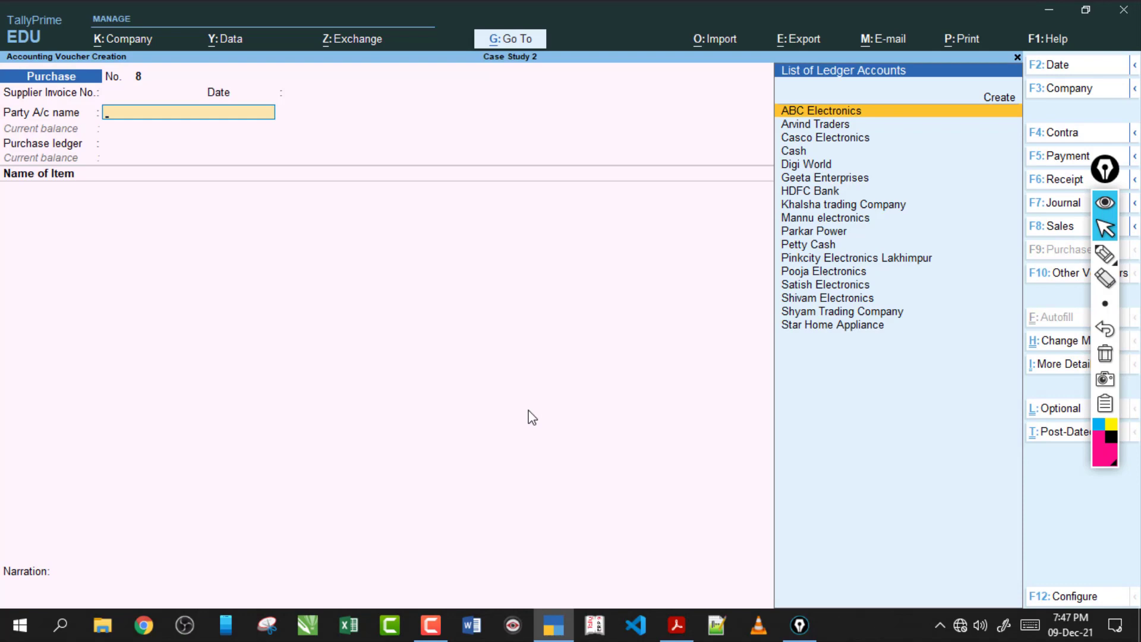
Create a party ledger named Lmp Electronics under Sundry Creditors, keeping the default bill-by-bill settings
key(alt+c)
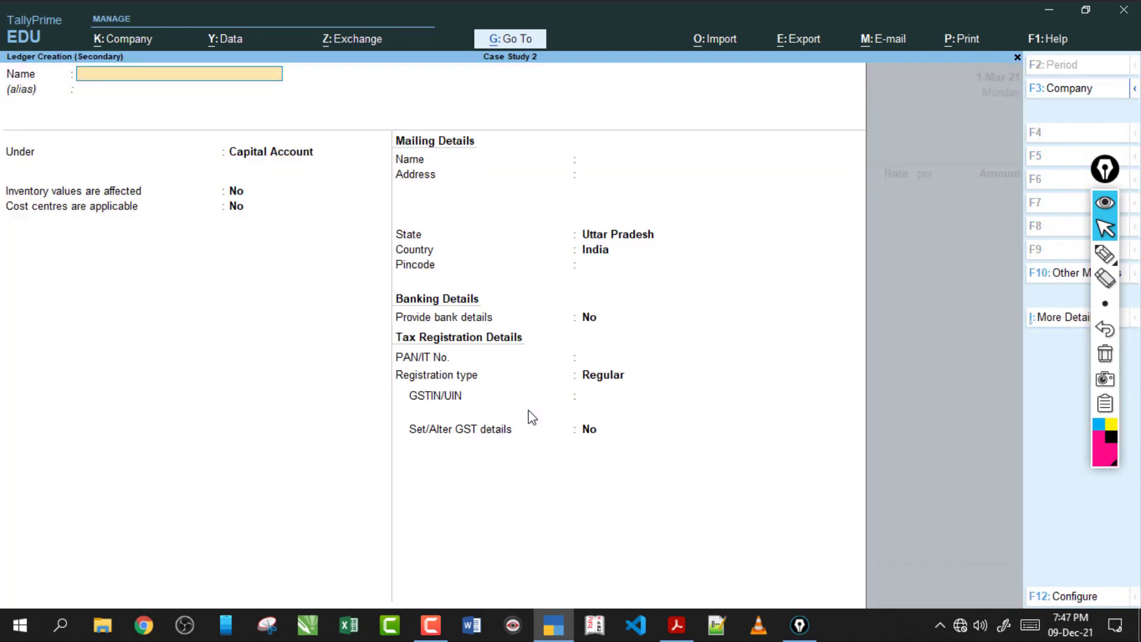
text(Lmp Electronics)
key(Return)
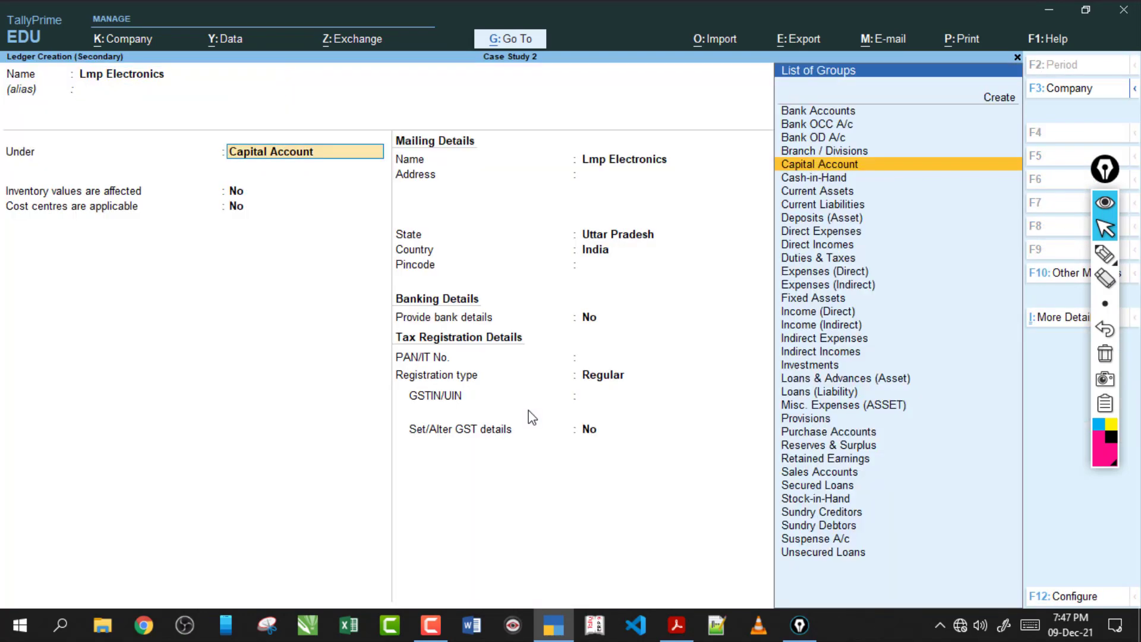
text(Sun)
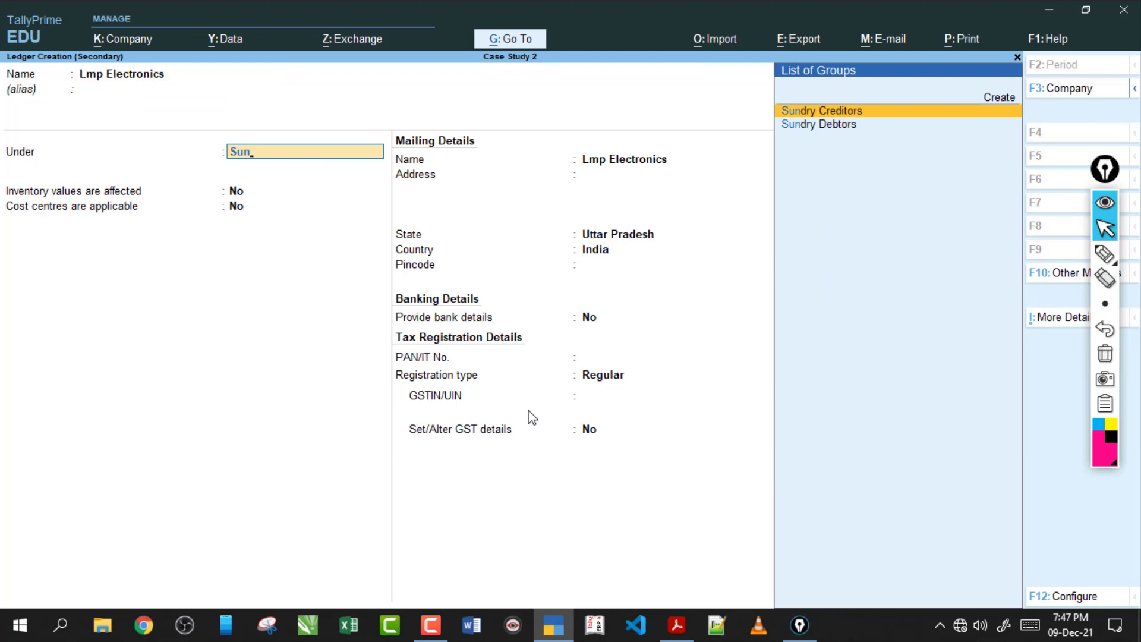
key(Return)
key(Return)
key(Return)
key(Return)
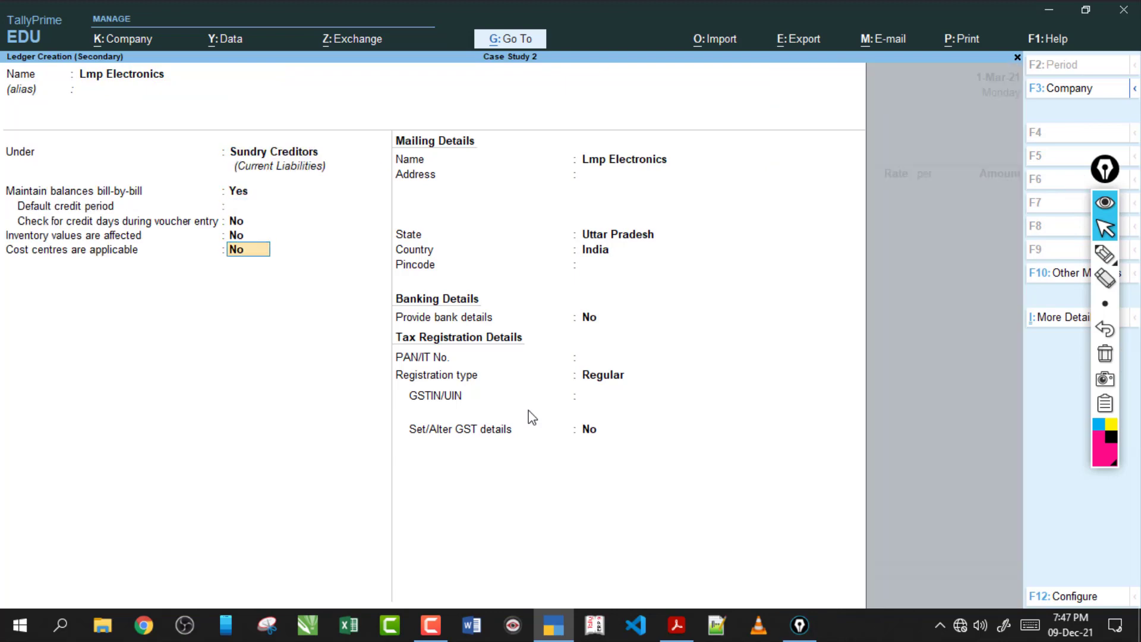
Set the Lmp Electronics ledger's registration type to Composition, leave GSTIN/UIN blank, and save the ledger
key(Return)
key(Return)
key(Return)
key(Return)
key(Return)
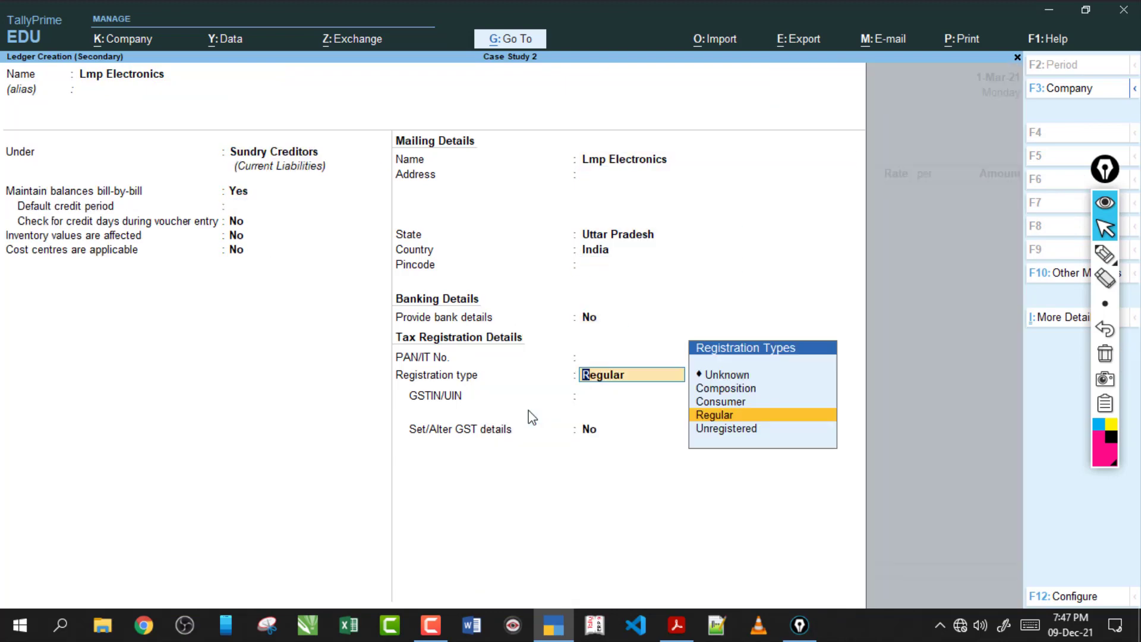
key(Up)
key(Up)
key(Return)
key(Return)
key(Return)
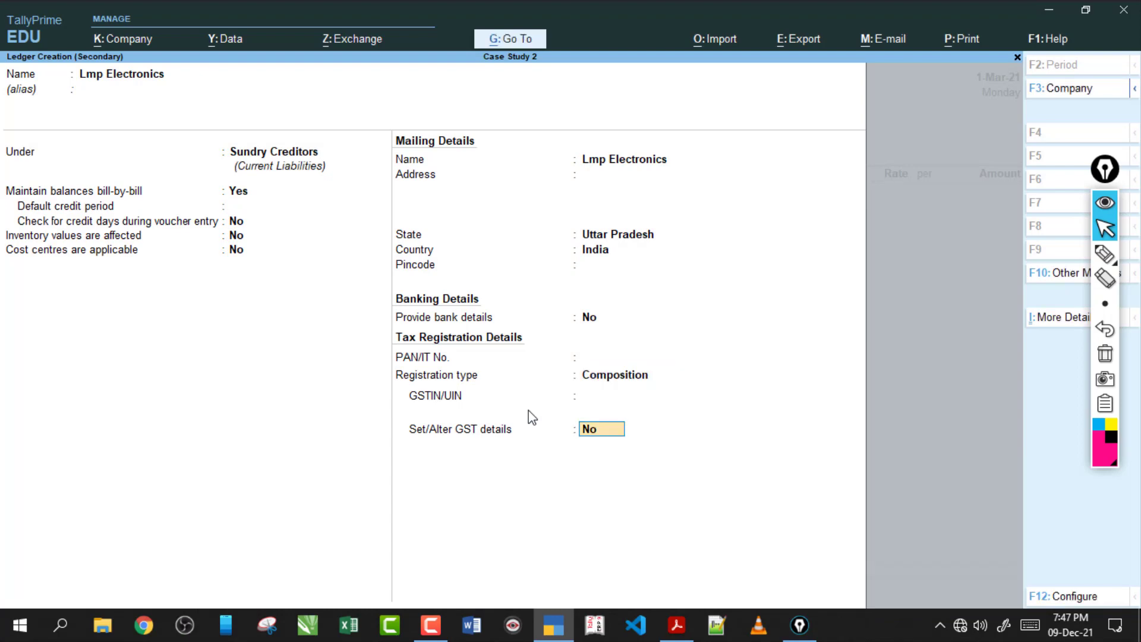
key(Return)
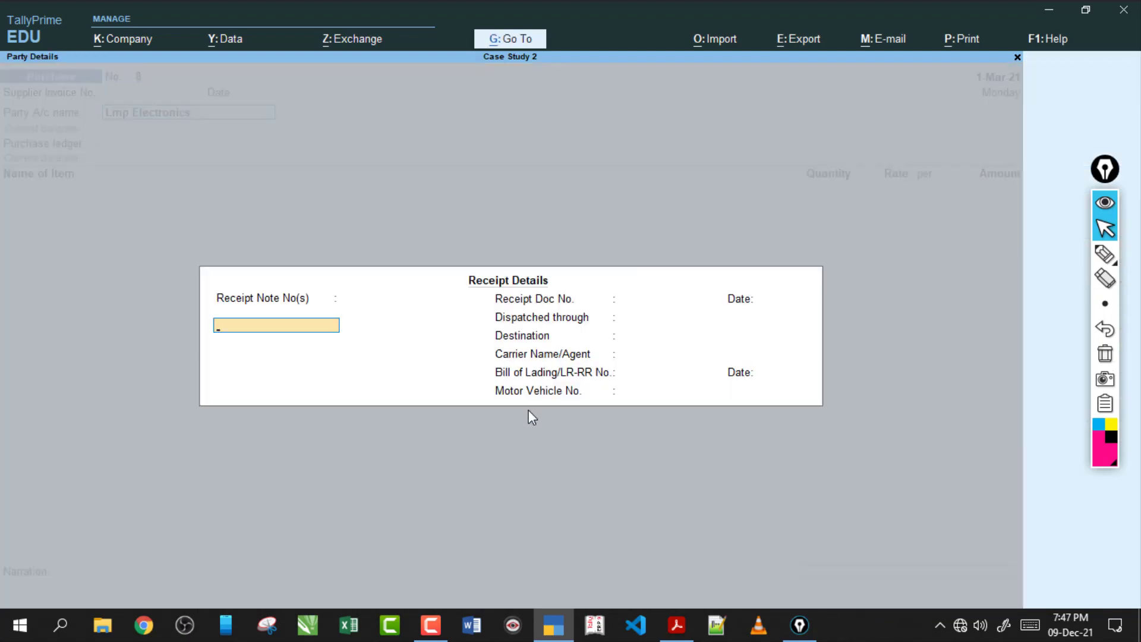
Accept the receipt and party details, and choose the Purchases ledger with the nature Purchase From Composition Dealer
key(ctrl+a)
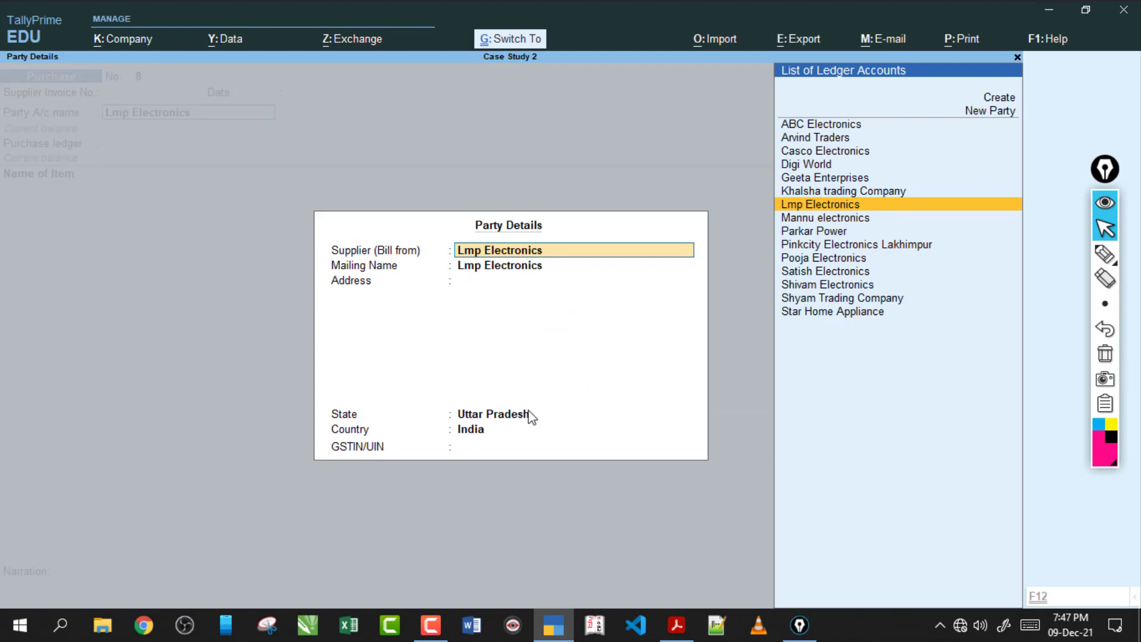
key(ctrl+a)
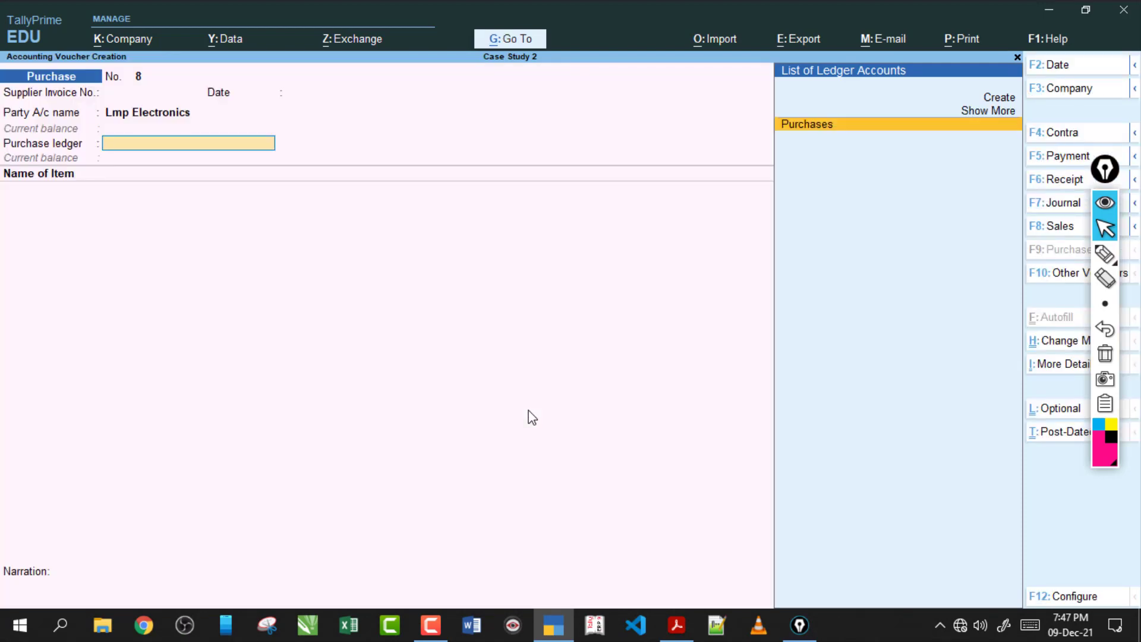
key(Return)
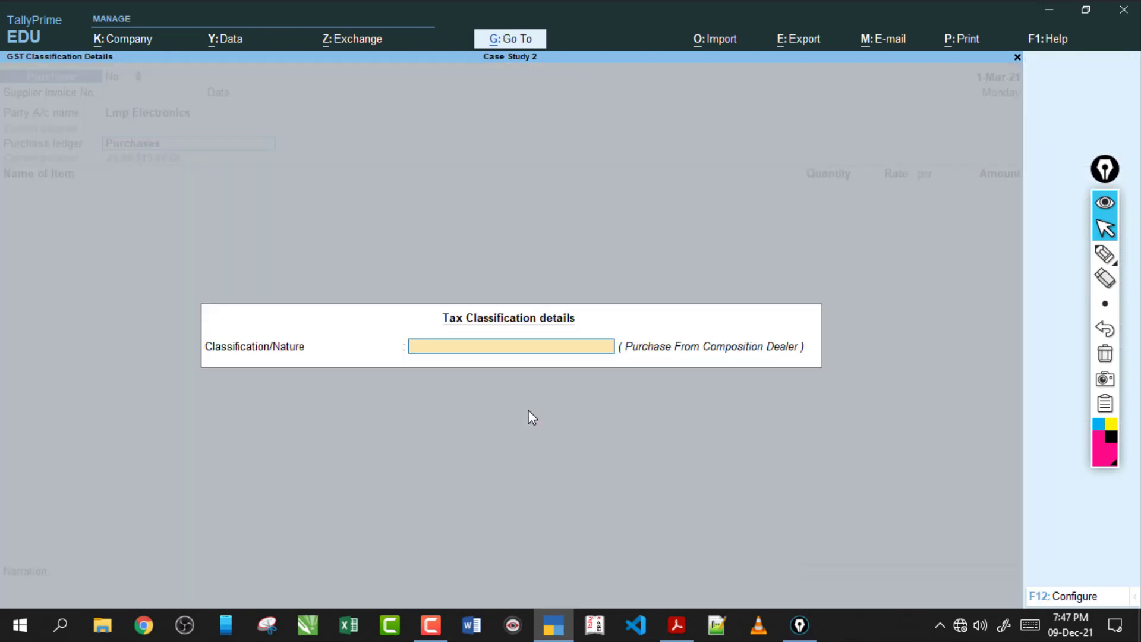
text(P)
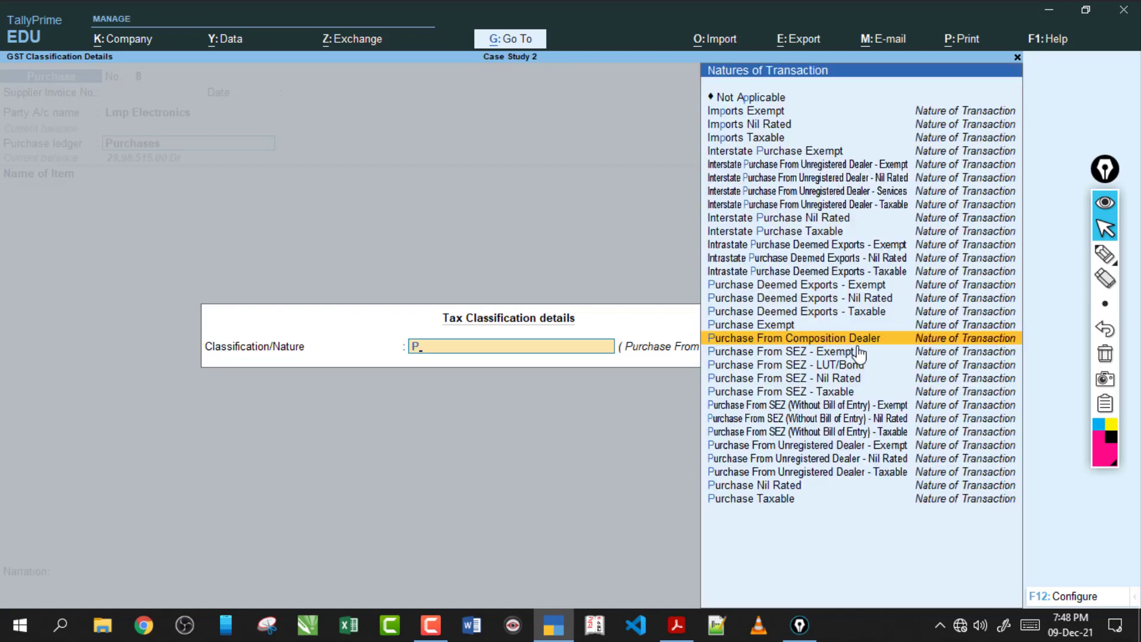
key(Return)
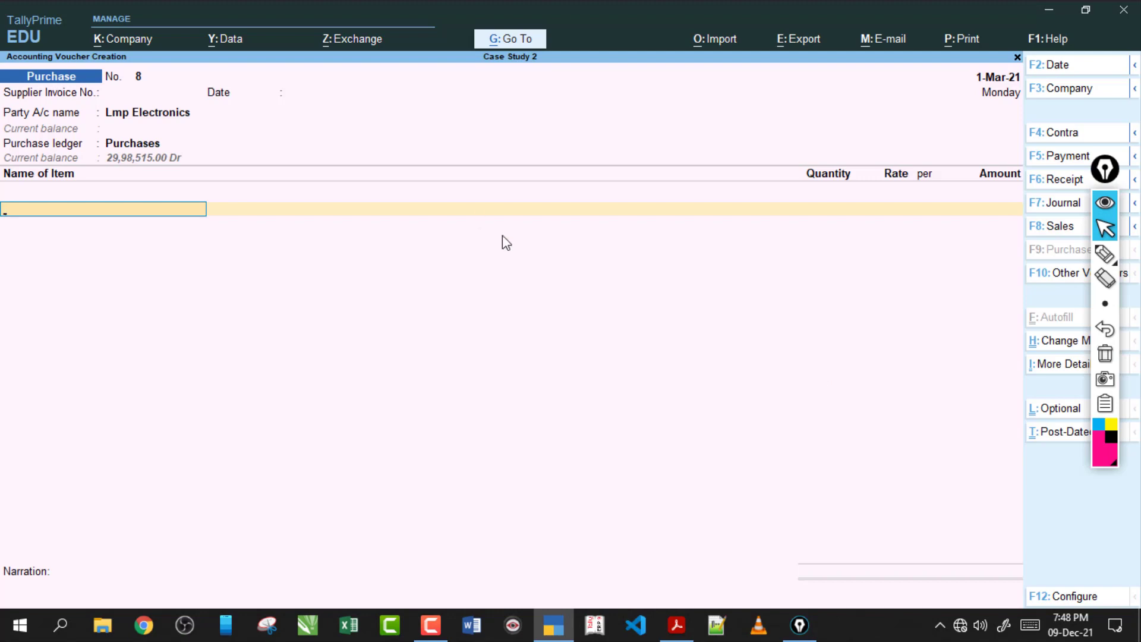
Check transaction 80's item list in the case study PDF, and choose AC as the voucher's first stock item
click(678, 626)
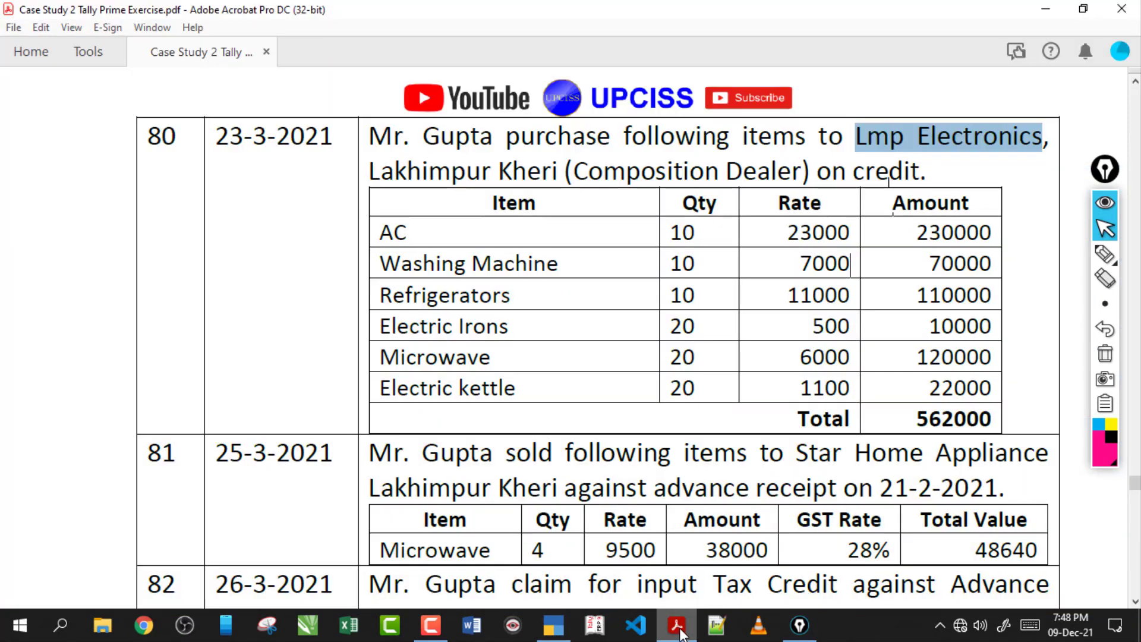
key(alt+Tab)
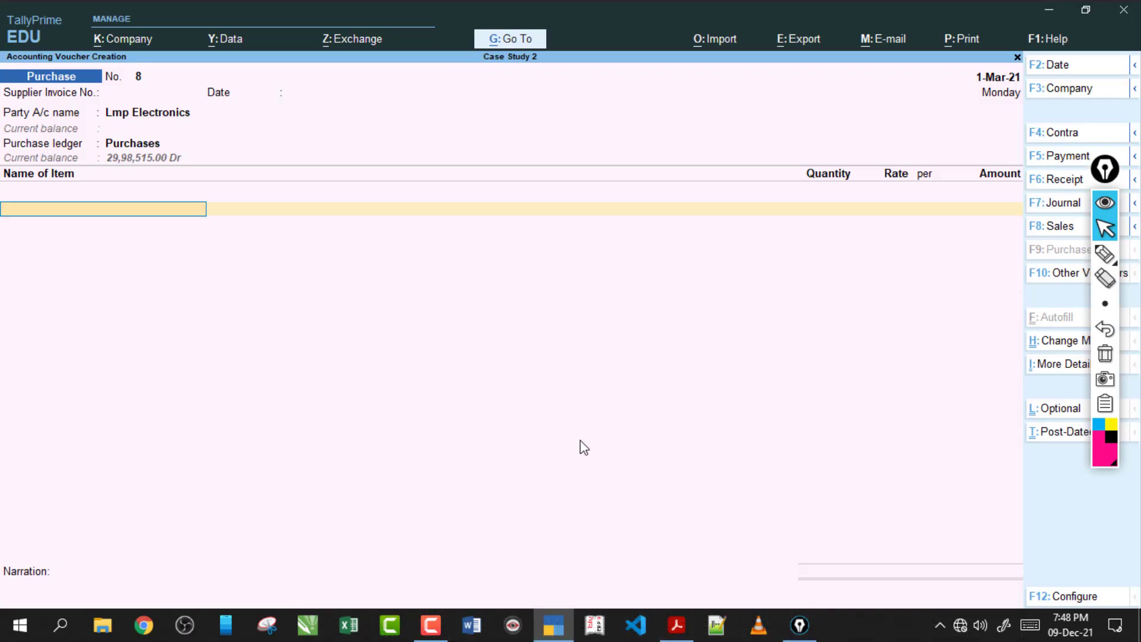
text(ac)
key(Return)
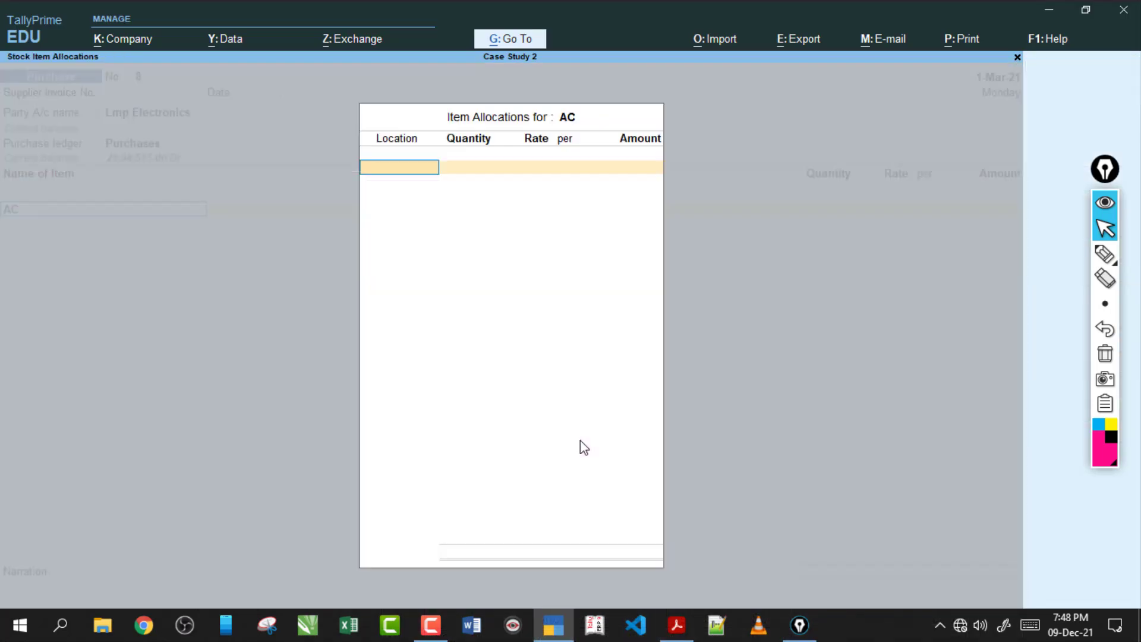
Allocate 10 nos of AC to the Nirmal Nagar location at a rate of 23,000 each and accept the allocation
text(n)
key(Return)
text(1)
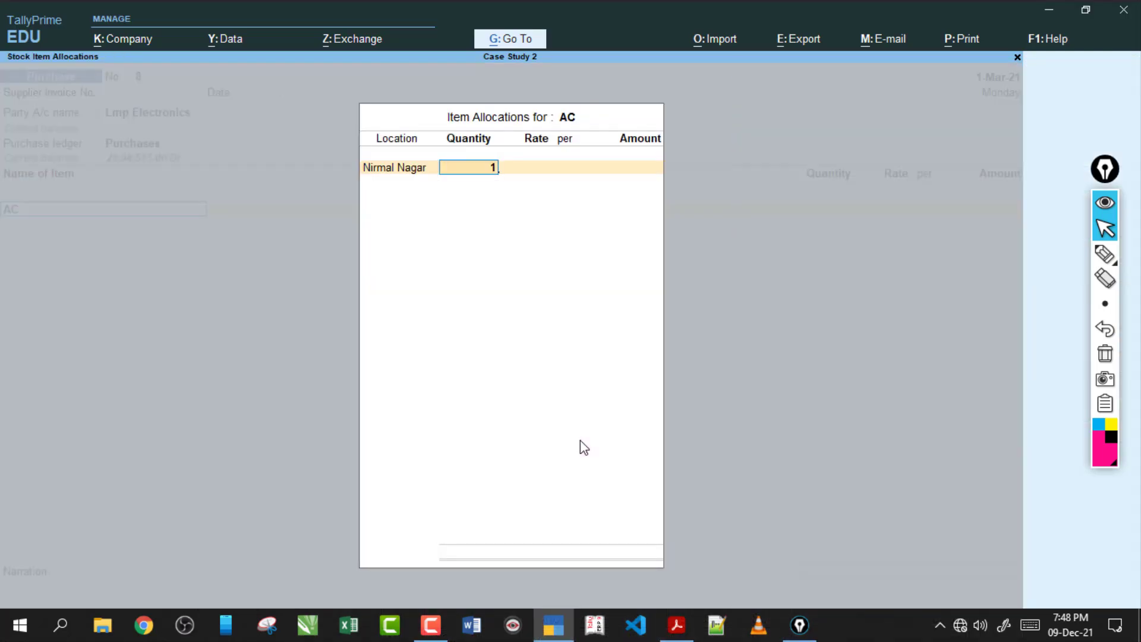
text(0)
key(Return)
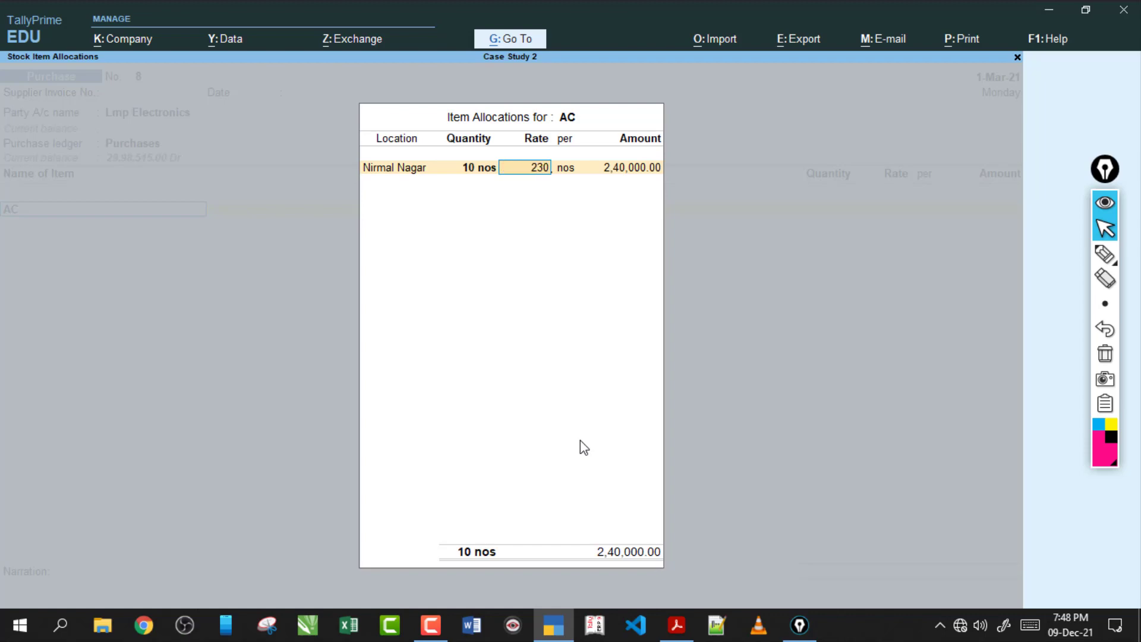
key(Return)
key(Return)
key(Return)
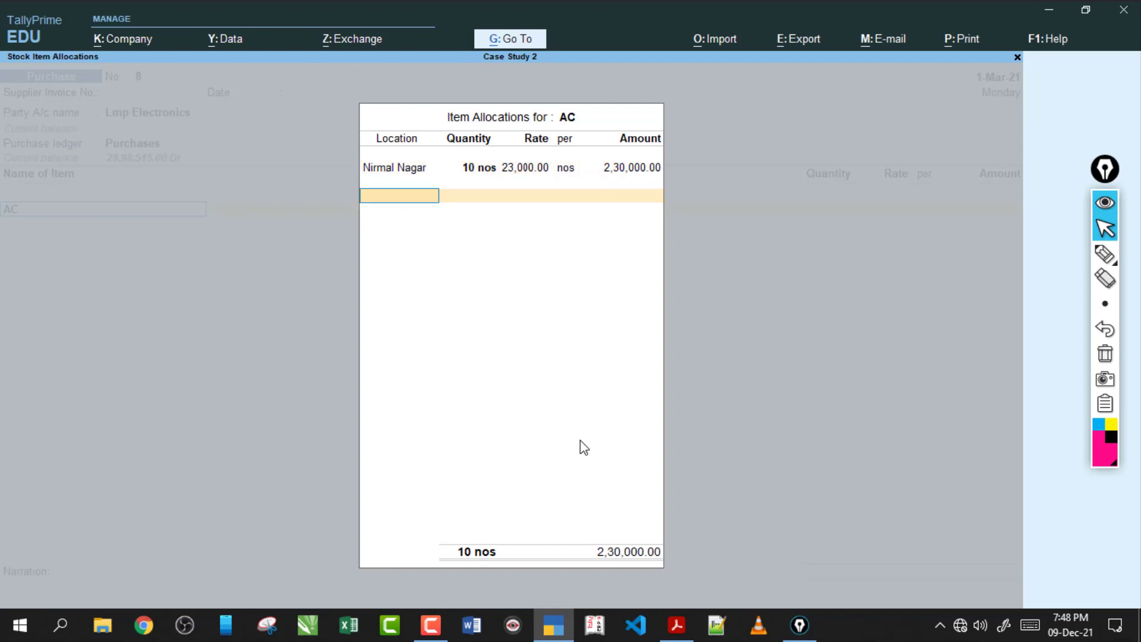
key(Return)
key(Return)
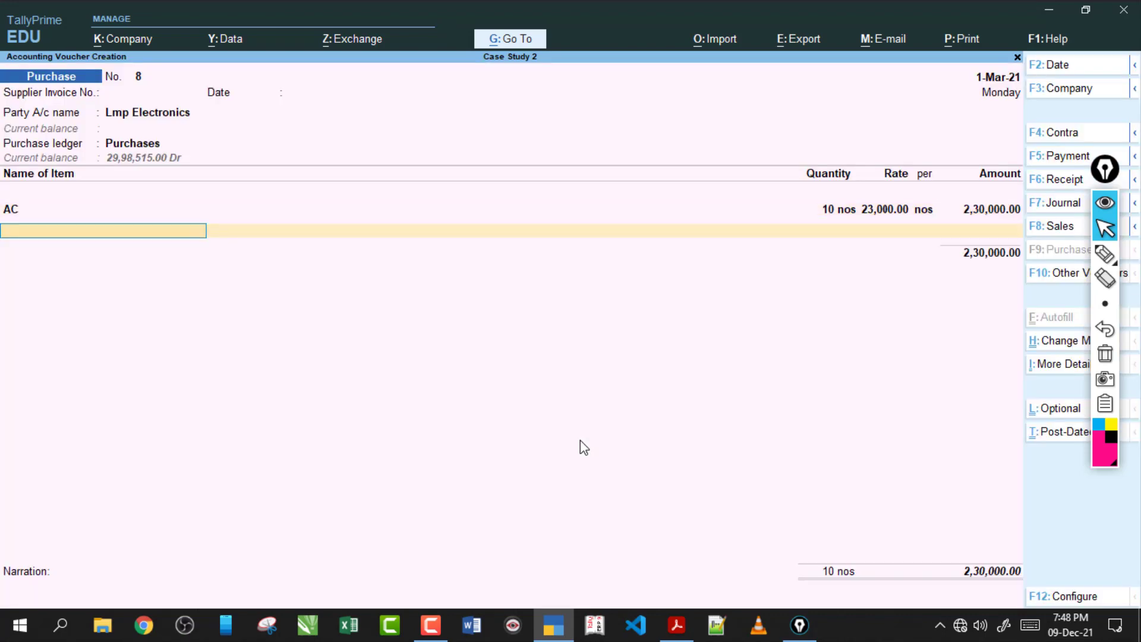
Add 10 Washing Machine at 7,000, 10 Refrigerators at 11,000, 20 Electric irons at 500, 20 Microwave at 6,000 and 20 Electric Kettle at 1,100
click(682, 631)
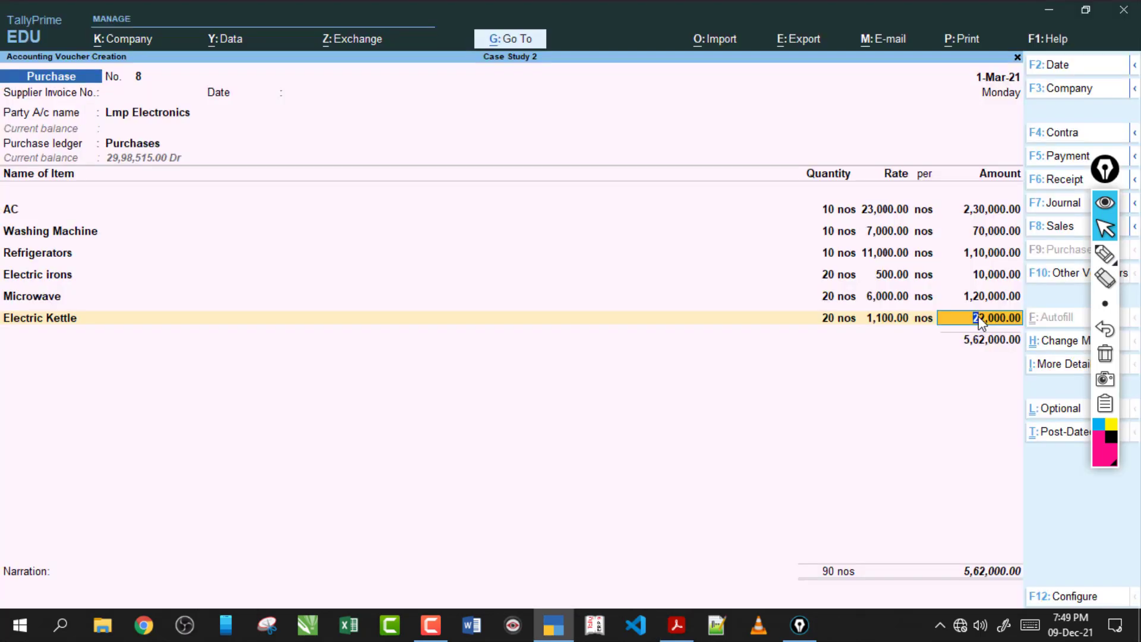
key(Return)
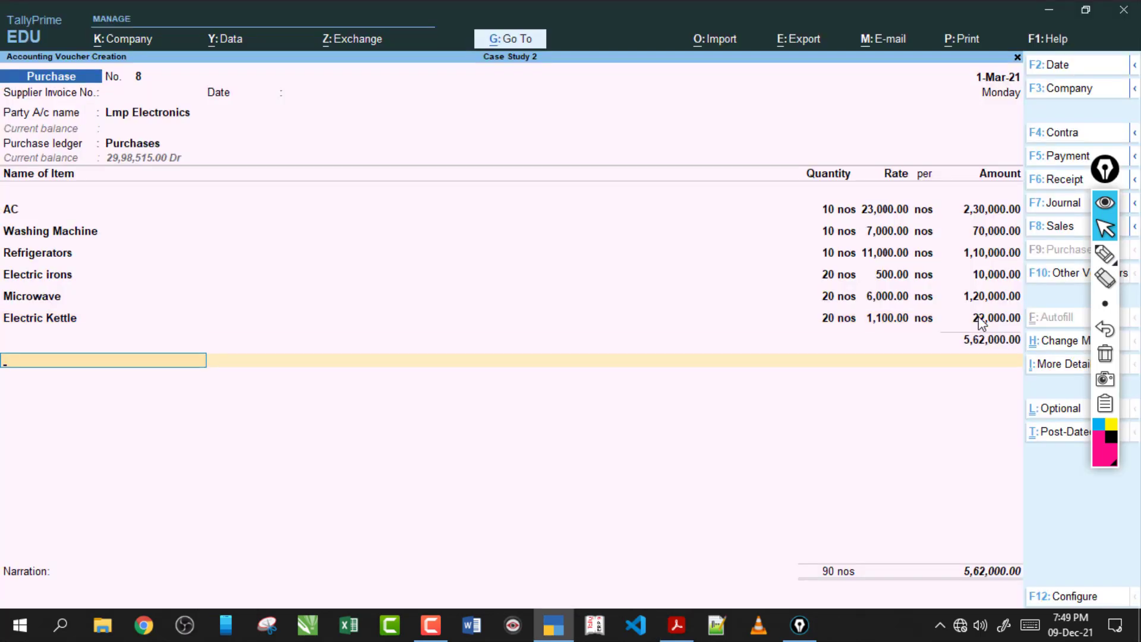
key(Return)
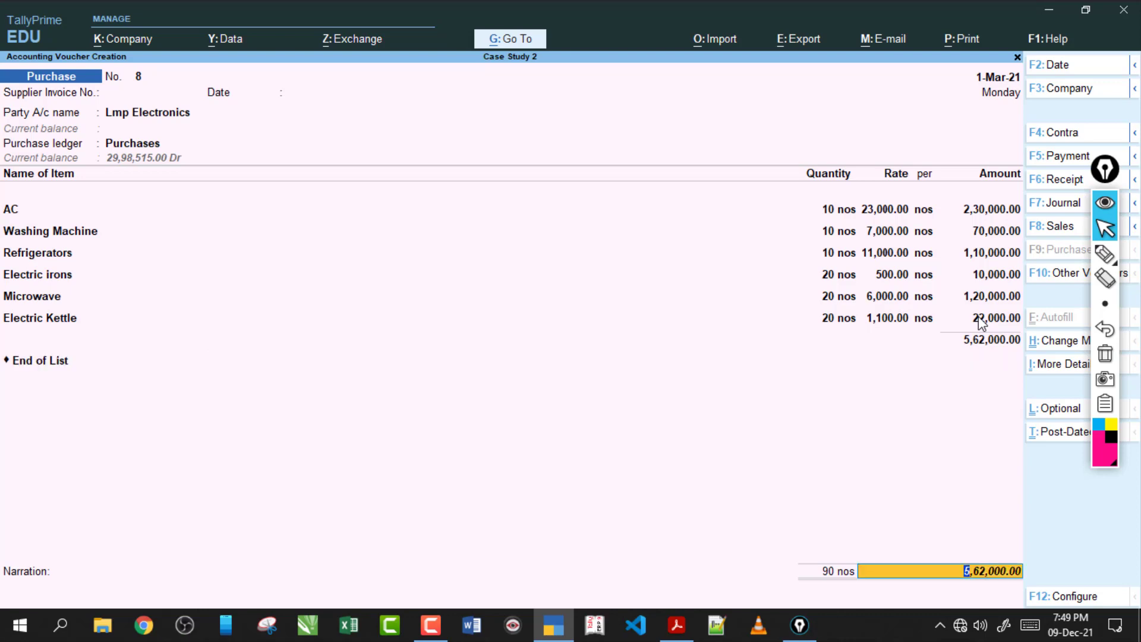
Accept the New Ref bill-wise details for Lmp Electronics, leave the narration blank and save the purchase voucher
key(Return)
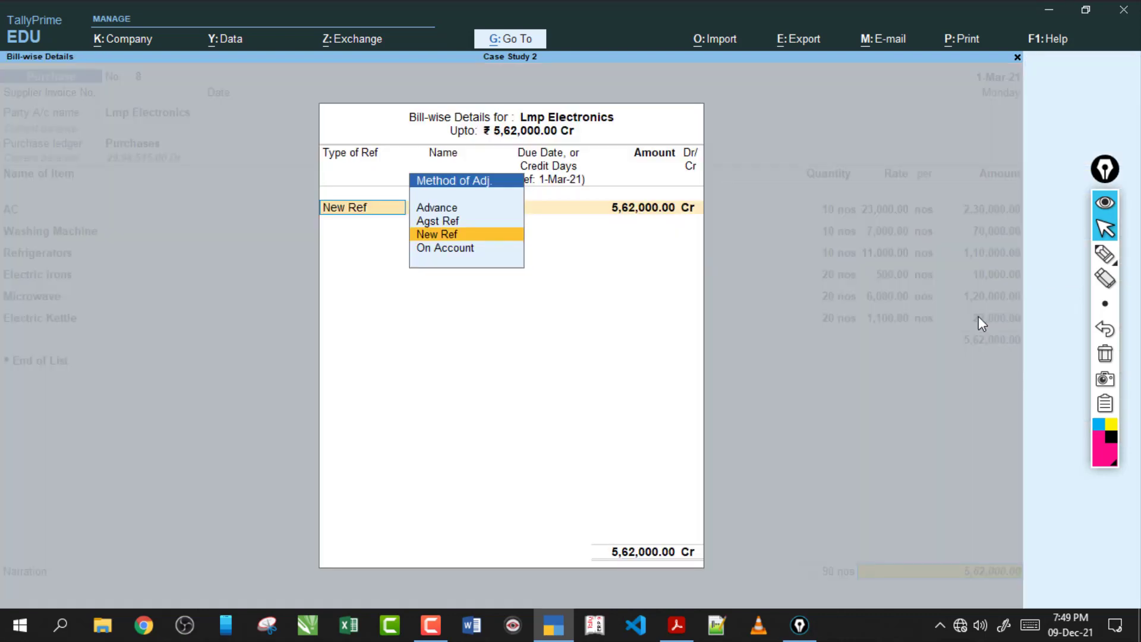
key(Return)
key(Return)
key(Return)
key(Return)
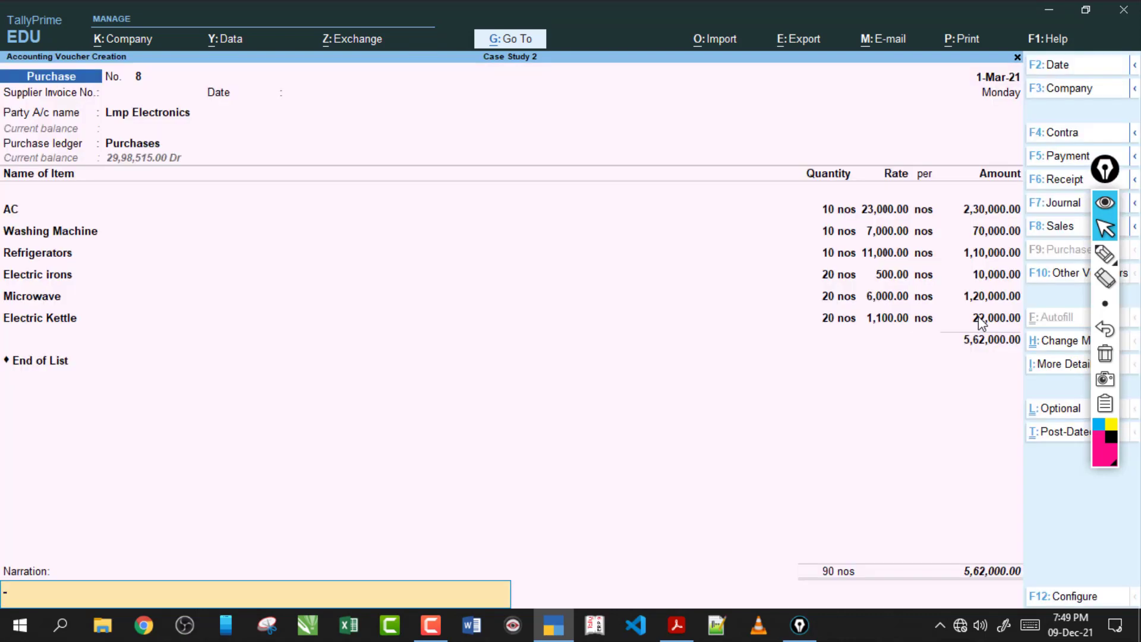
key(Return)
key(Return)
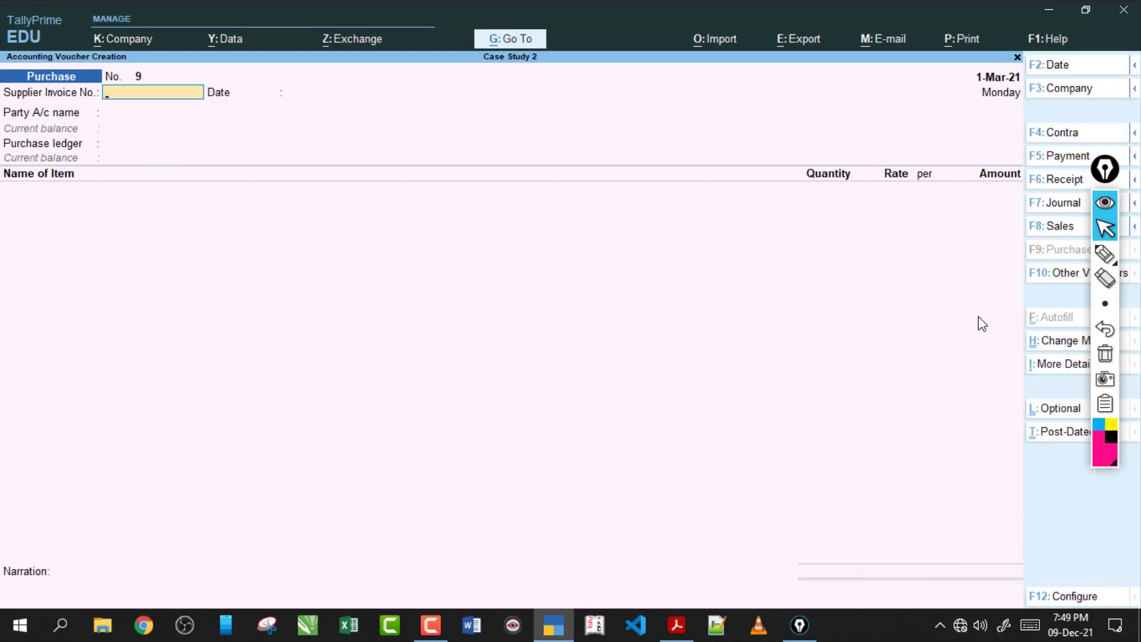
Switch to the case study PDF and read the details of the sale in transaction 81
click(674, 625)
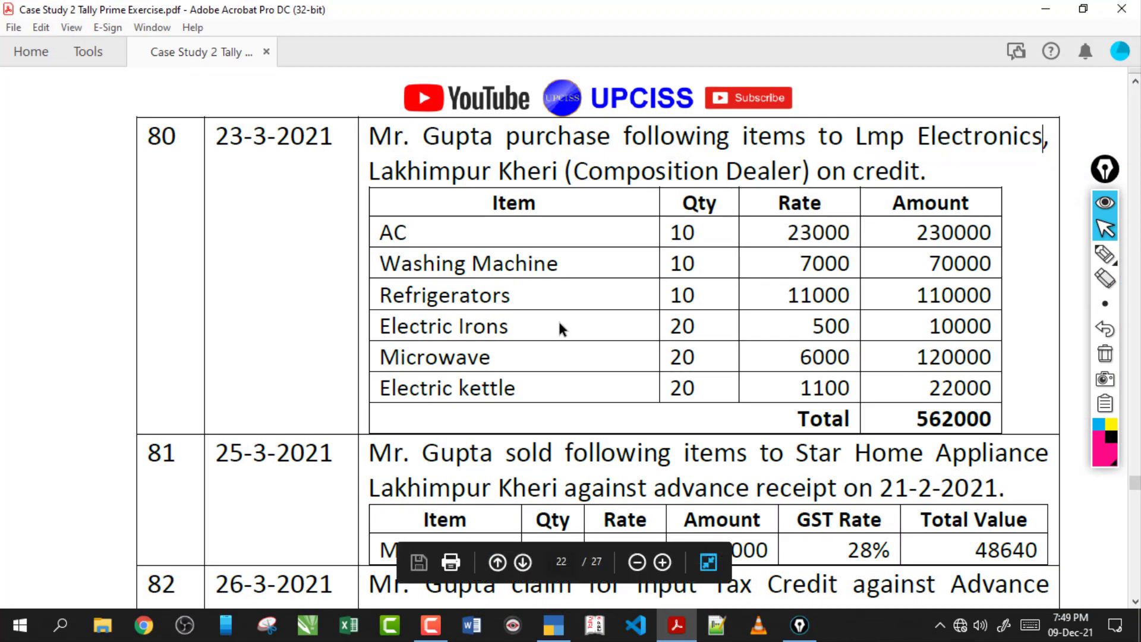
scroll(559, 323, down, 3)
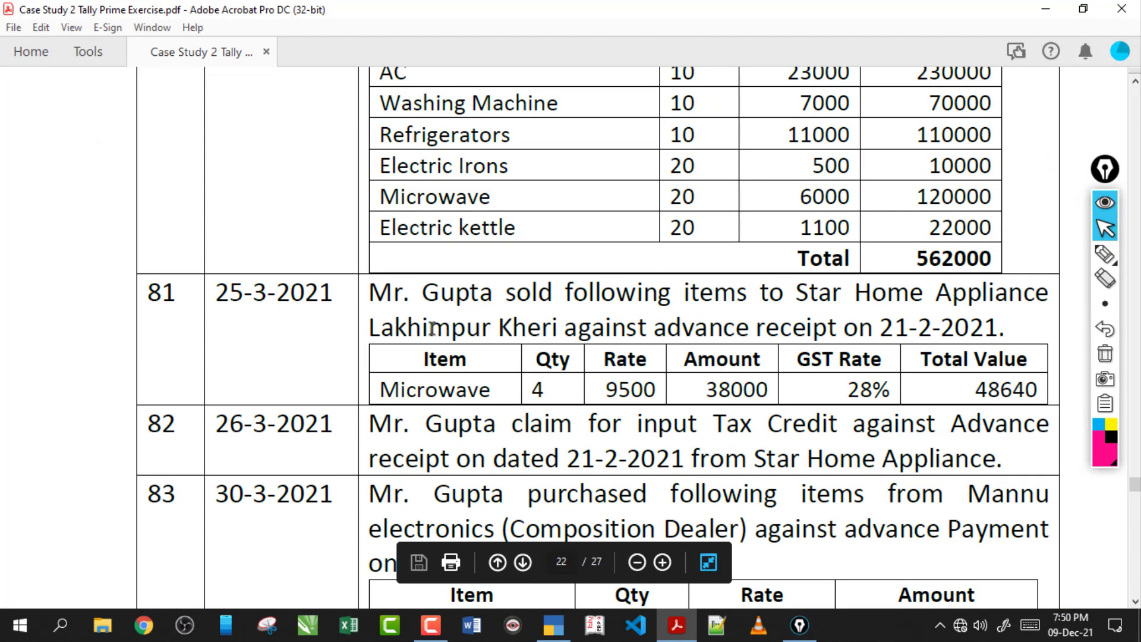
drag(423, 291, 626, 288)
click(630, 334)
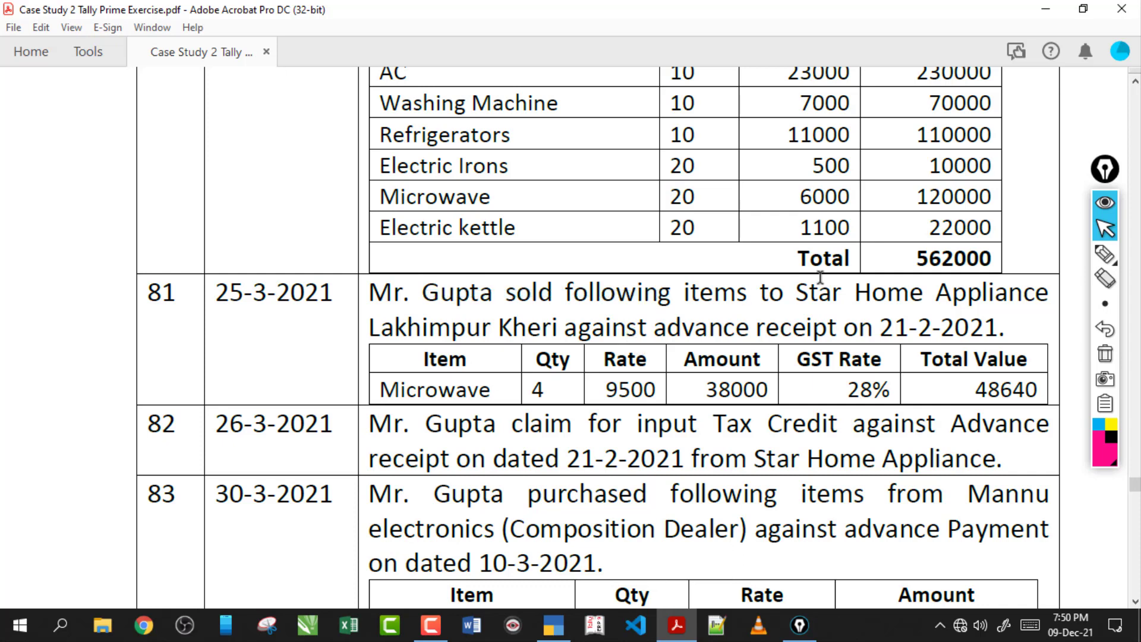
Underline the customer, place, advance receipt, its date and the Microwave item in transaction 81 with the pen, and clear the marks
click(1104, 255)
drag(885, 304, 1010, 304)
click(410, 332)
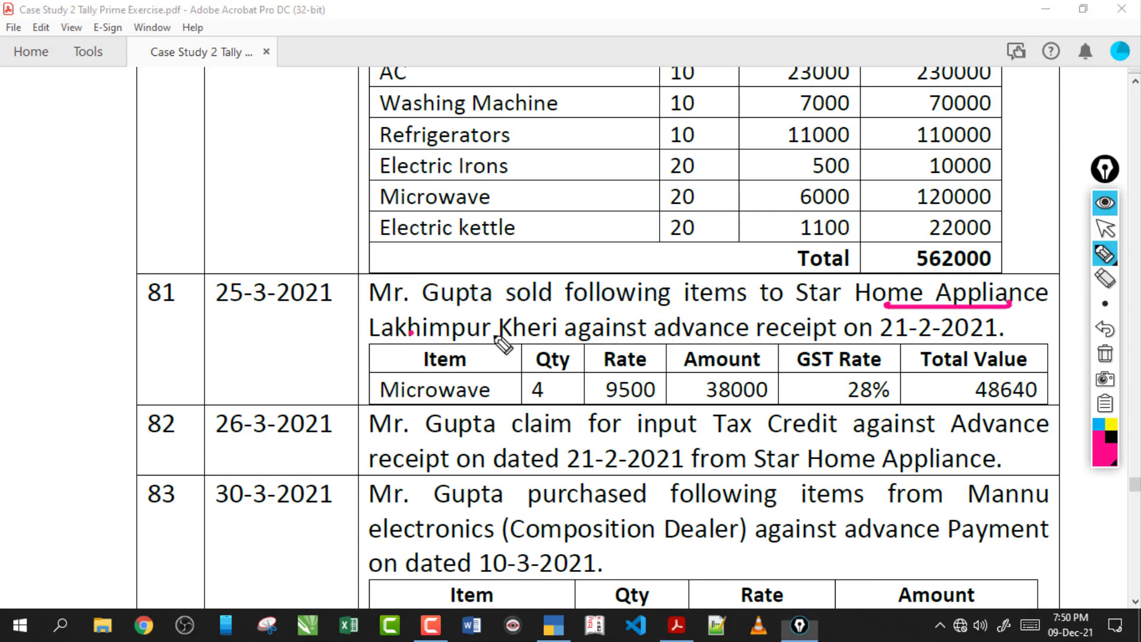
drag(496, 337, 516, 335)
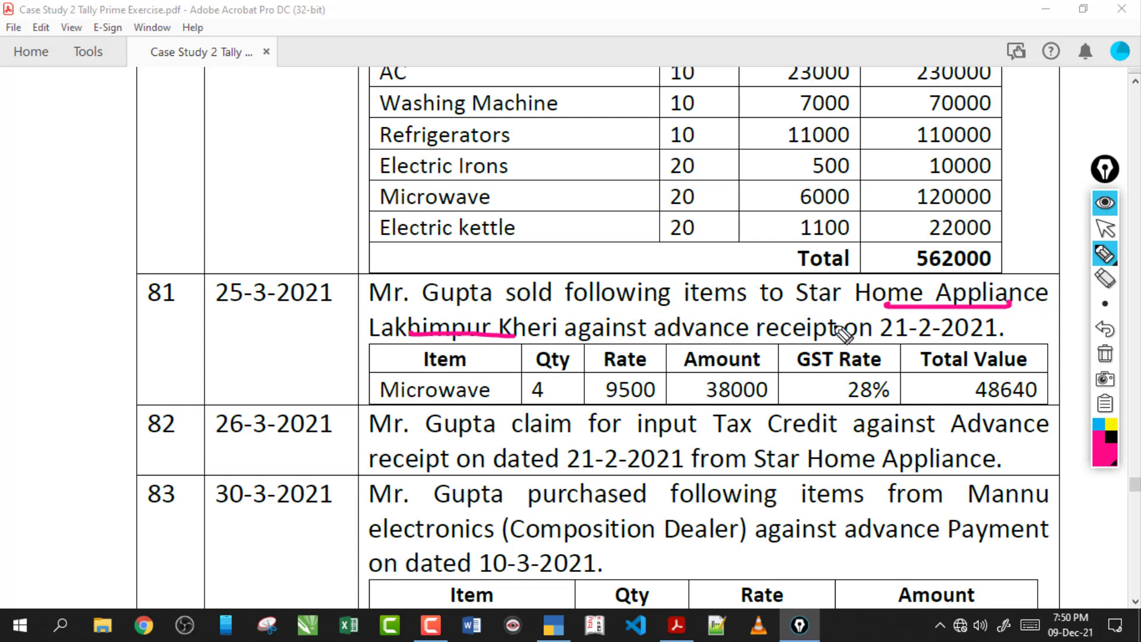
click(885, 338)
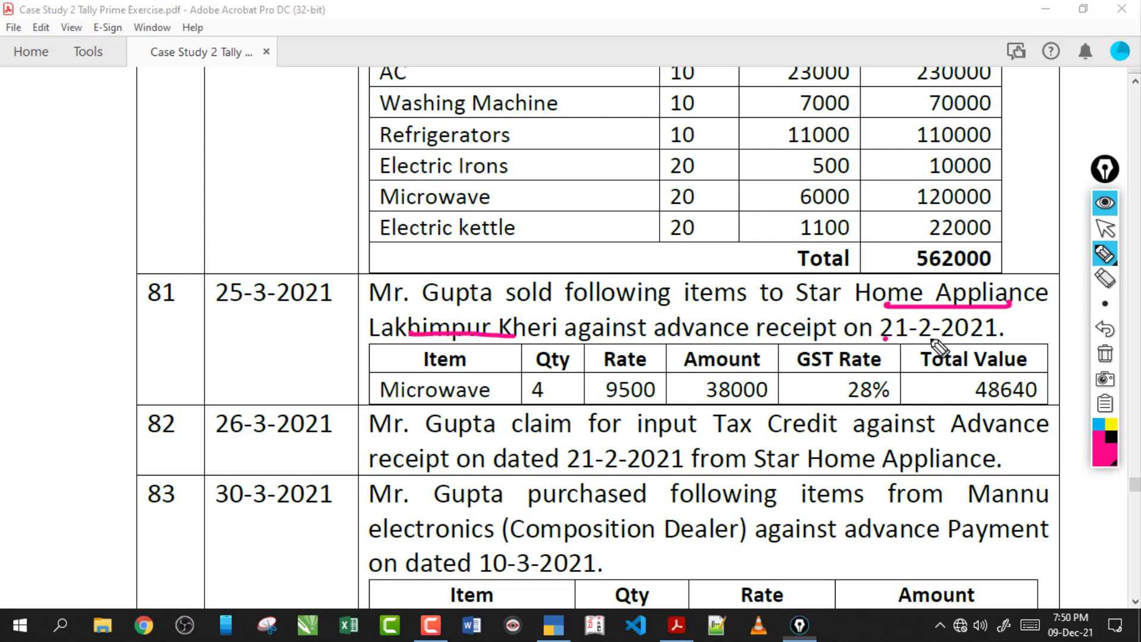
drag(931, 341, 955, 338)
drag(668, 342, 810, 344)
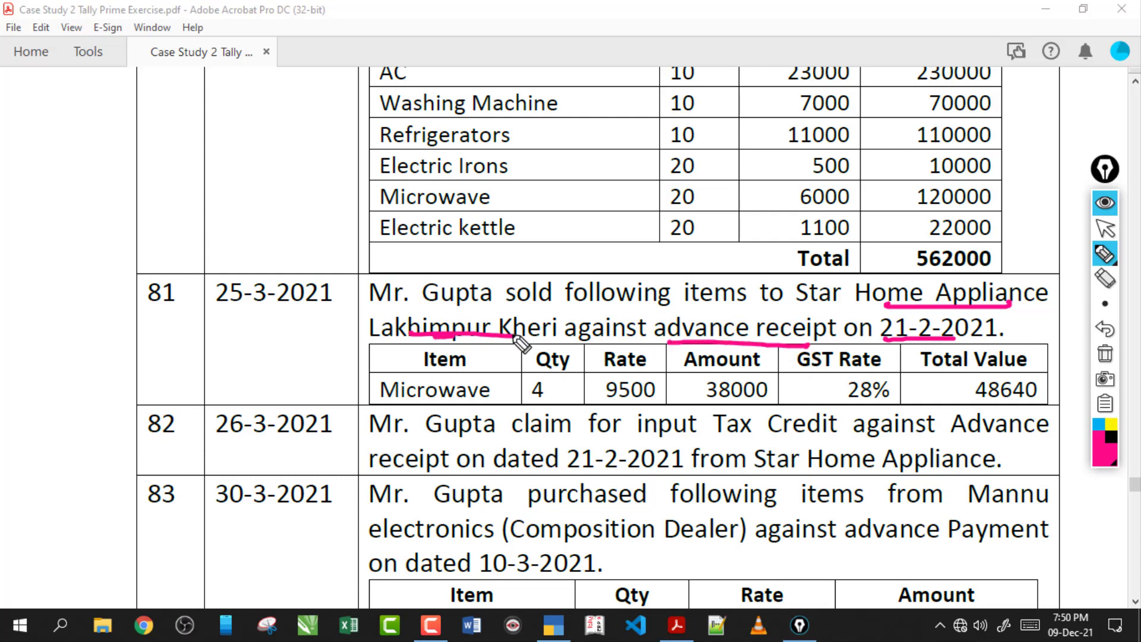
drag(419, 404, 518, 404)
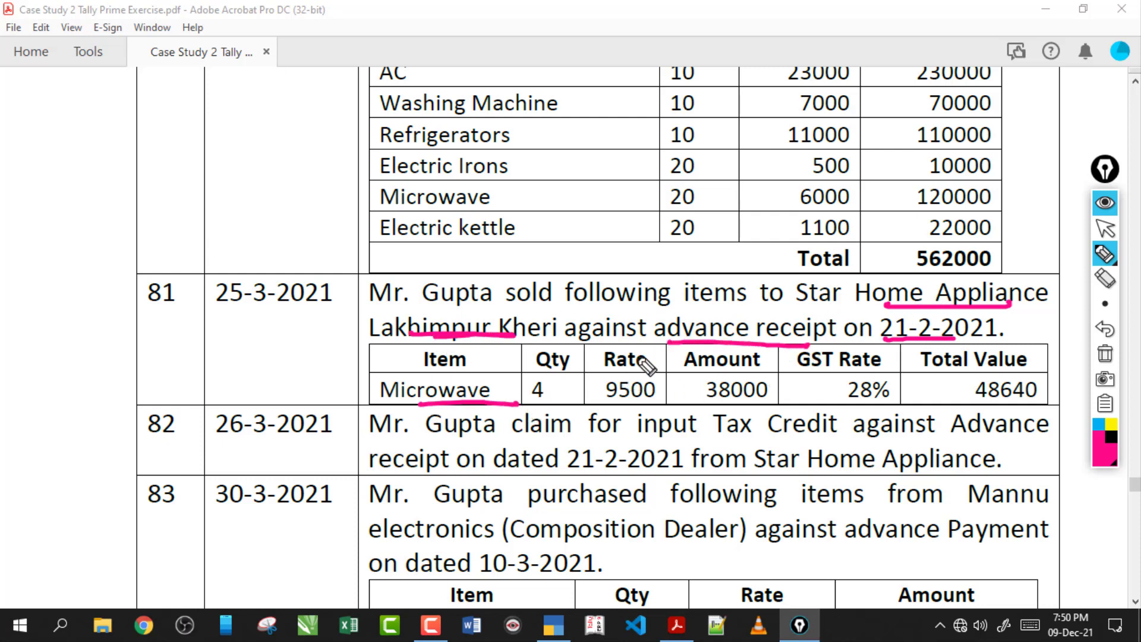
click(1103, 352)
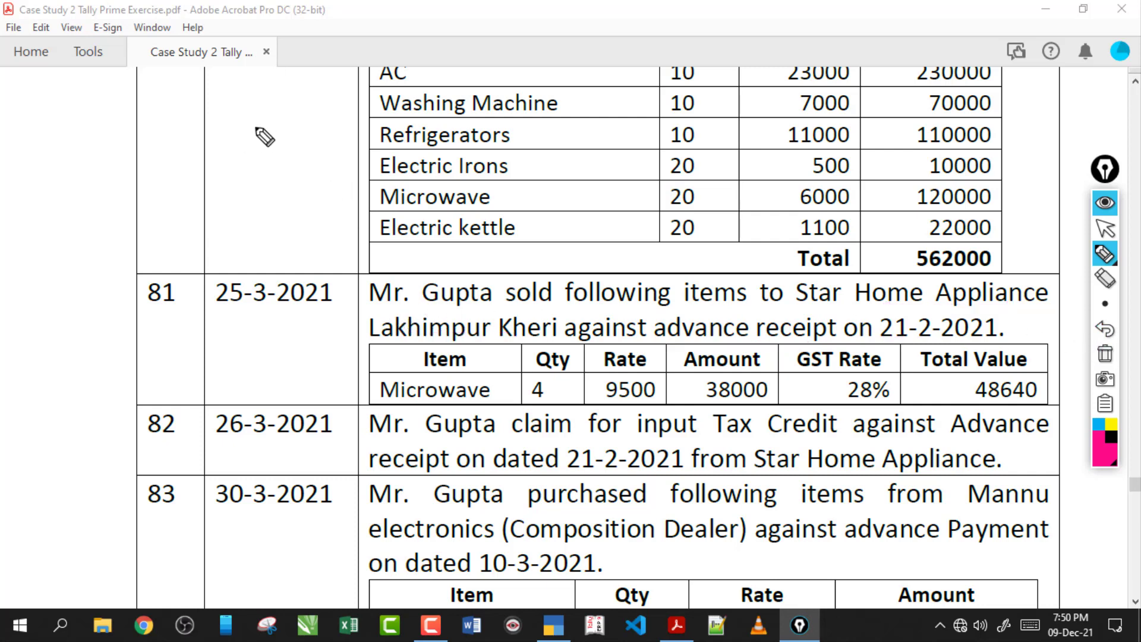
Sketch notes above transaction 81, underline its sale wording, circle number 82, underline the input tax credit claim, and clear all marks
mouse_move(256, 119)
mouse_down()
mouse_move(262, 153)
mouse_move(317, 161)
mouse_up()
drag(298, 211, 339, 190)
click(359, 178)
mouse_move(373, 164)
mouse_down()
mouse_move(372, 209)
mouse_move(416, 196)
mouse_up()
drag(291, 235, 457, 217)
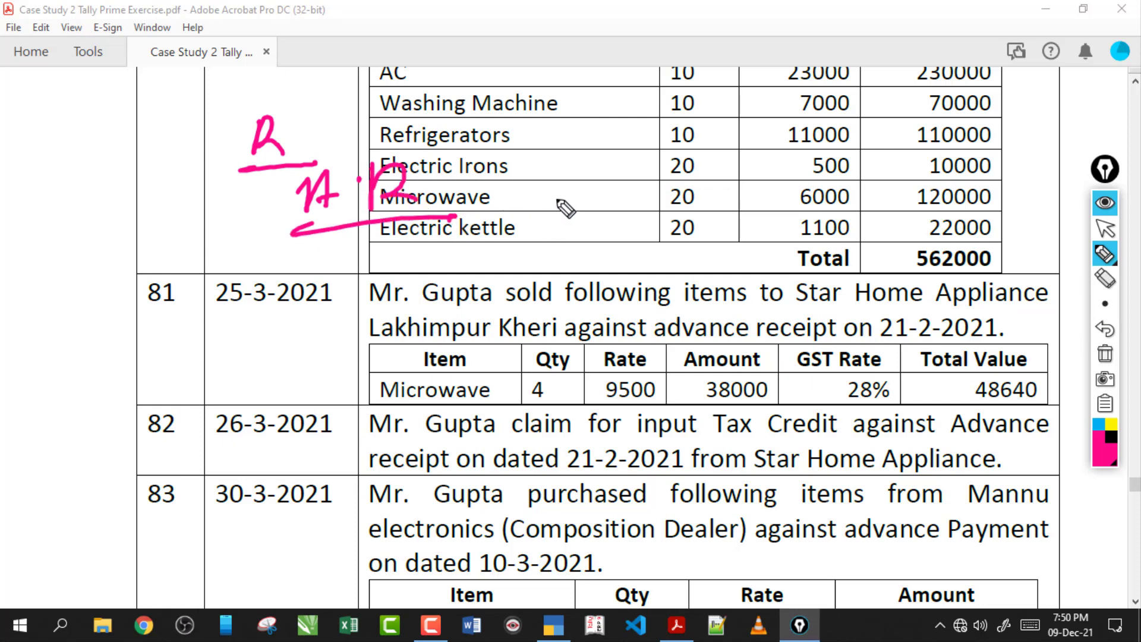
drag(550, 188, 552, 231)
mouse_move(538, 219)
mouse_down()
mouse_move(559, 205)
mouse_move(581, 222)
mouse_move(675, 142)
mouse_move(684, 178)
mouse_up()
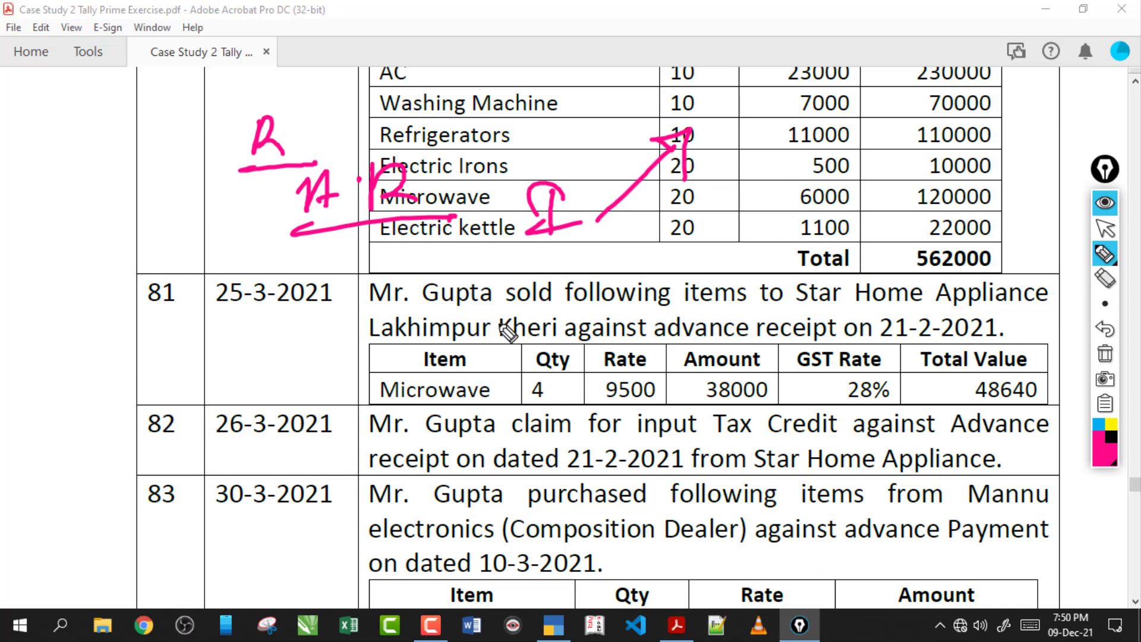
drag(502, 310, 701, 306)
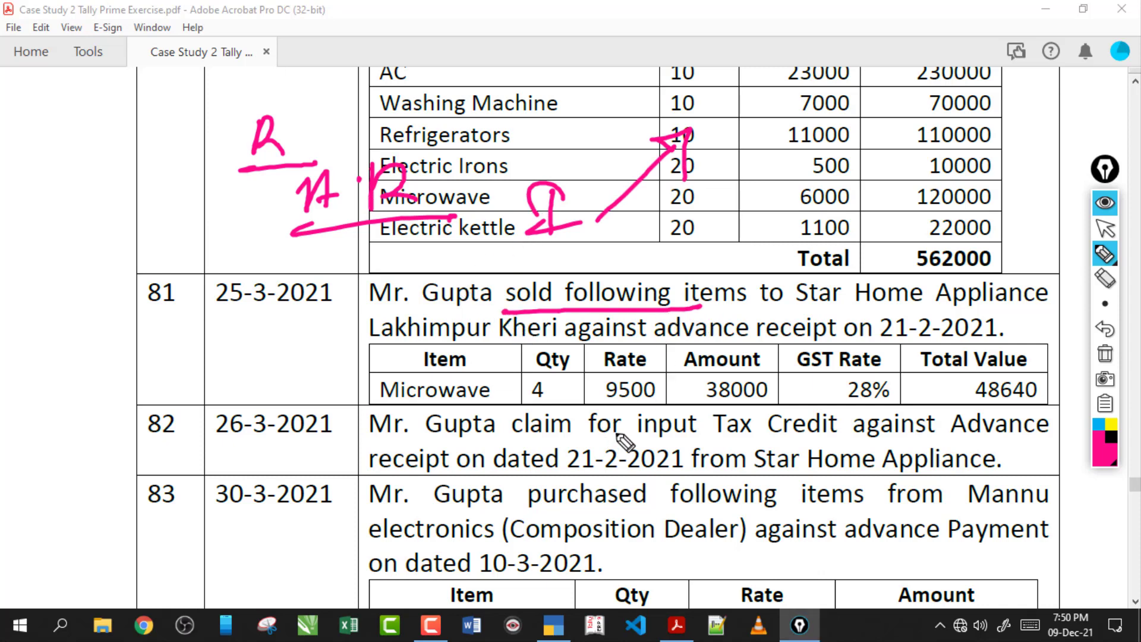
drag(355, 421, 354, 429)
mouse_move(397, 419)
mouse_down()
mouse_move(357, 456)
mouse_move(392, 463)
mouse_up()
mouse_move(170, 442)
mouse_down()
mouse_move(122, 438)
mouse_move(154, 445)
mouse_up()
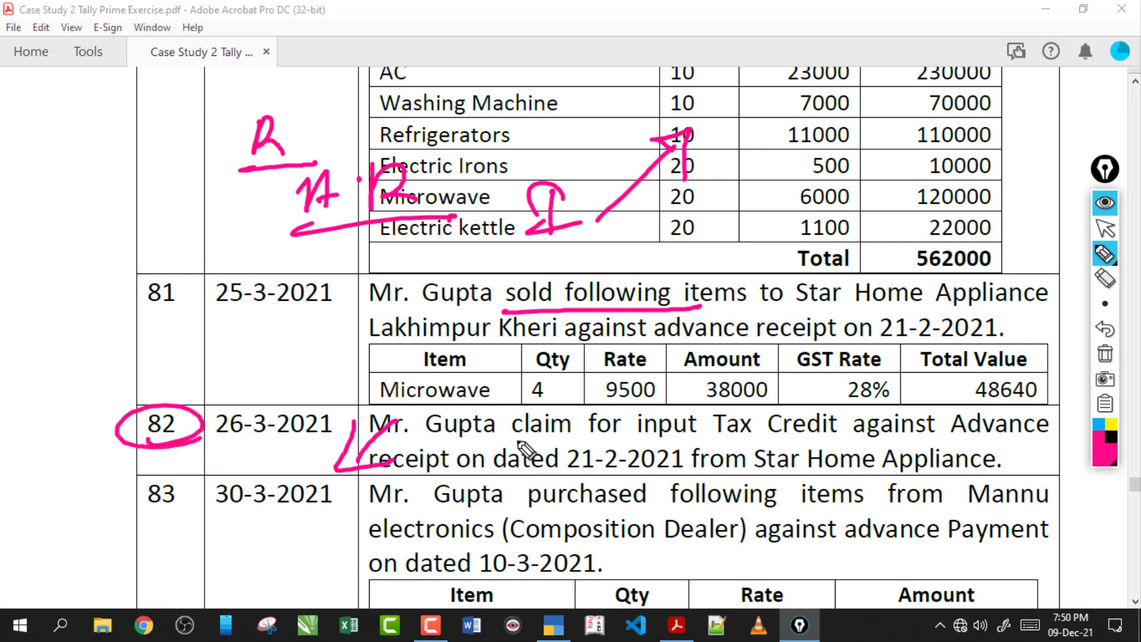
drag(515, 443, 781, 451)
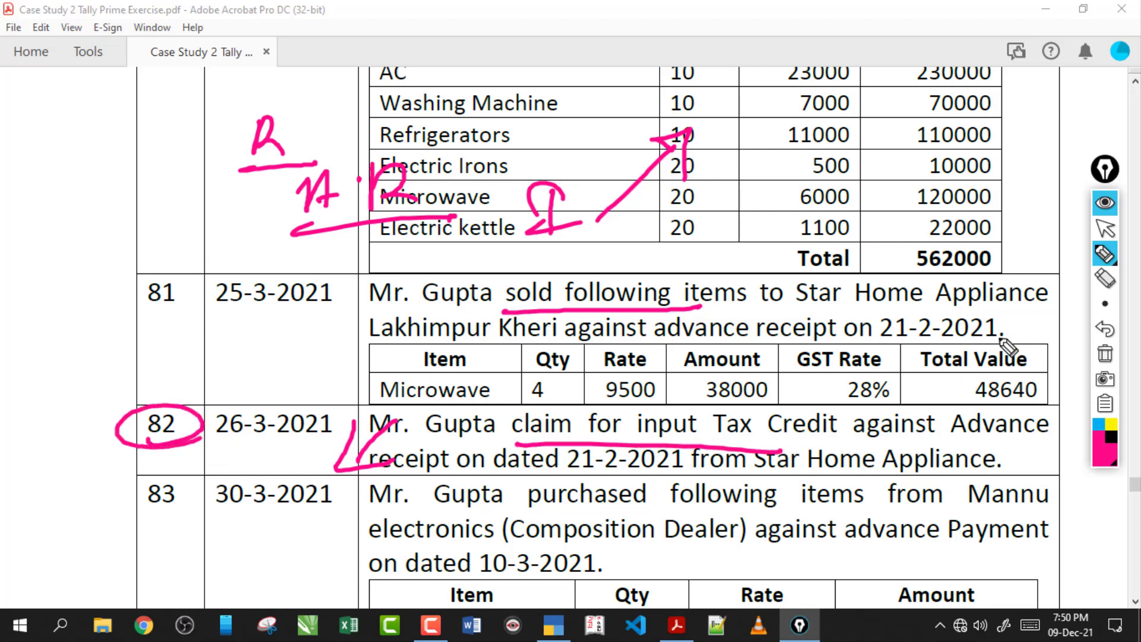
click(1105, 353)
Underline Tax Credit in transaction 82 and the GST Rate heading in transaction 81, clear the marks and return to the normal cursor
drag(690, 443, 881, 440)
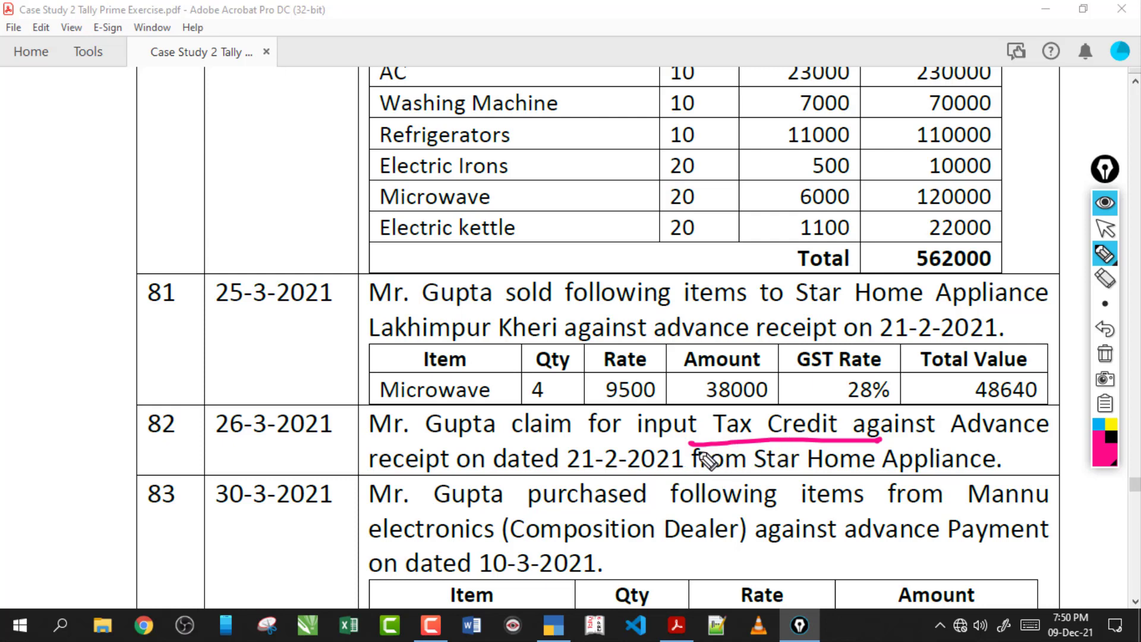
drag(798, 370, 897, 358)
drag(777, 466, 881, 438)
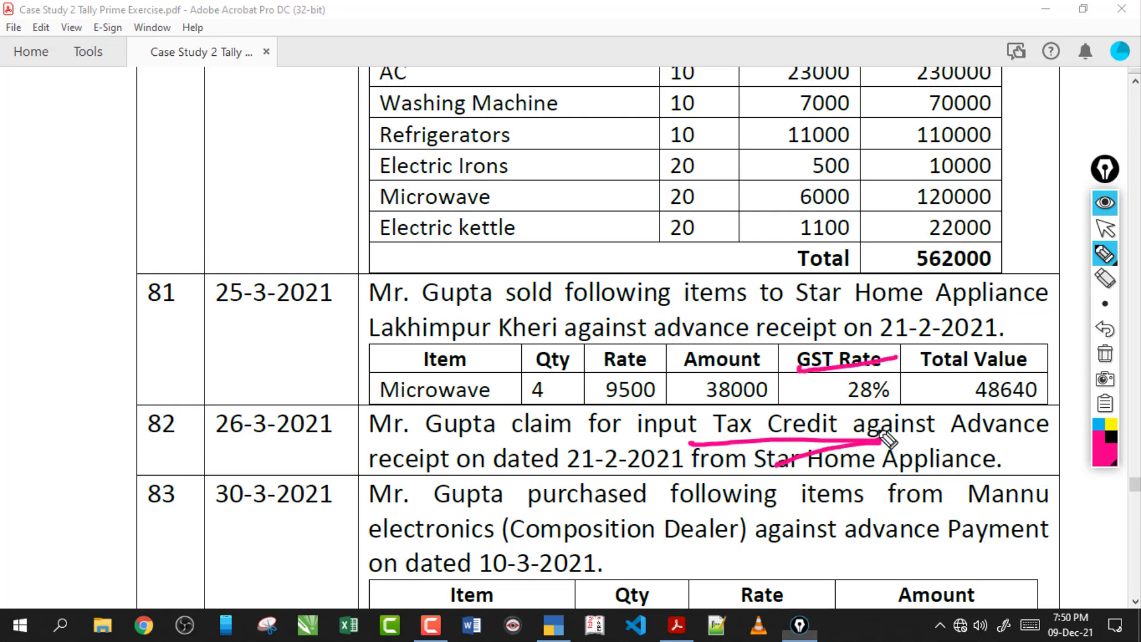
click(1105, 354)
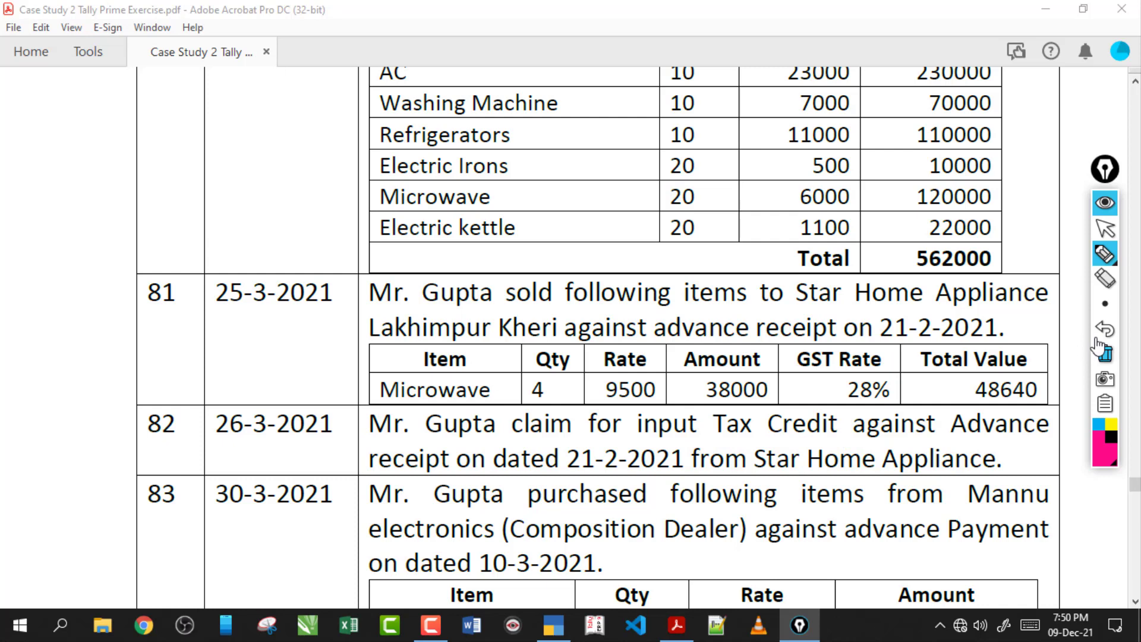
click(1104, 232)
drag(484, 295, 632, 296)
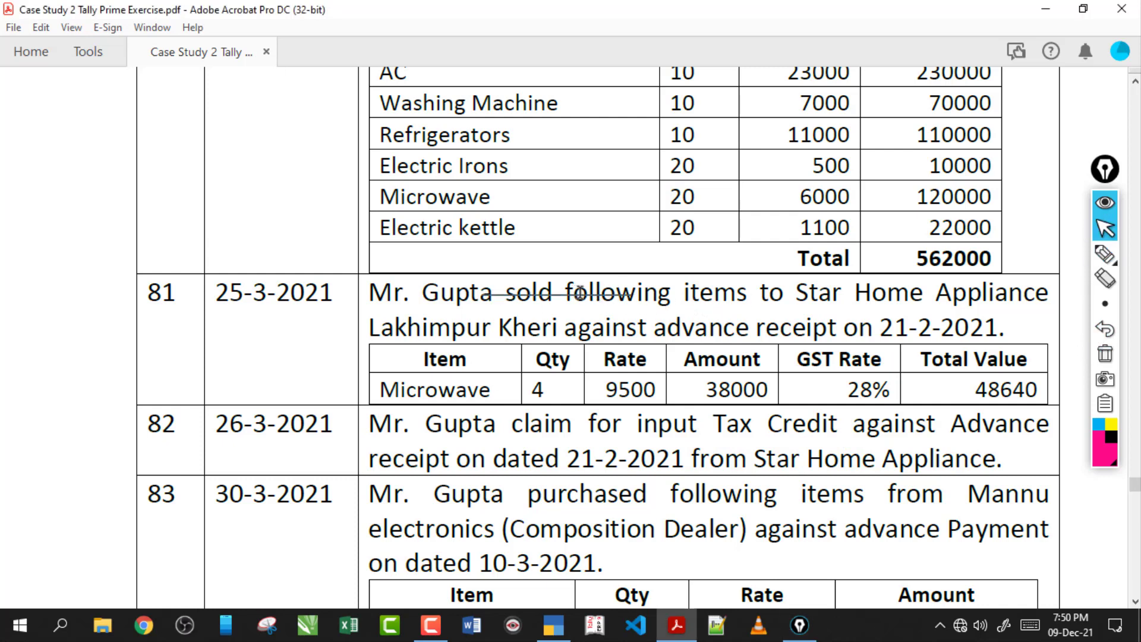
click(676, 295)
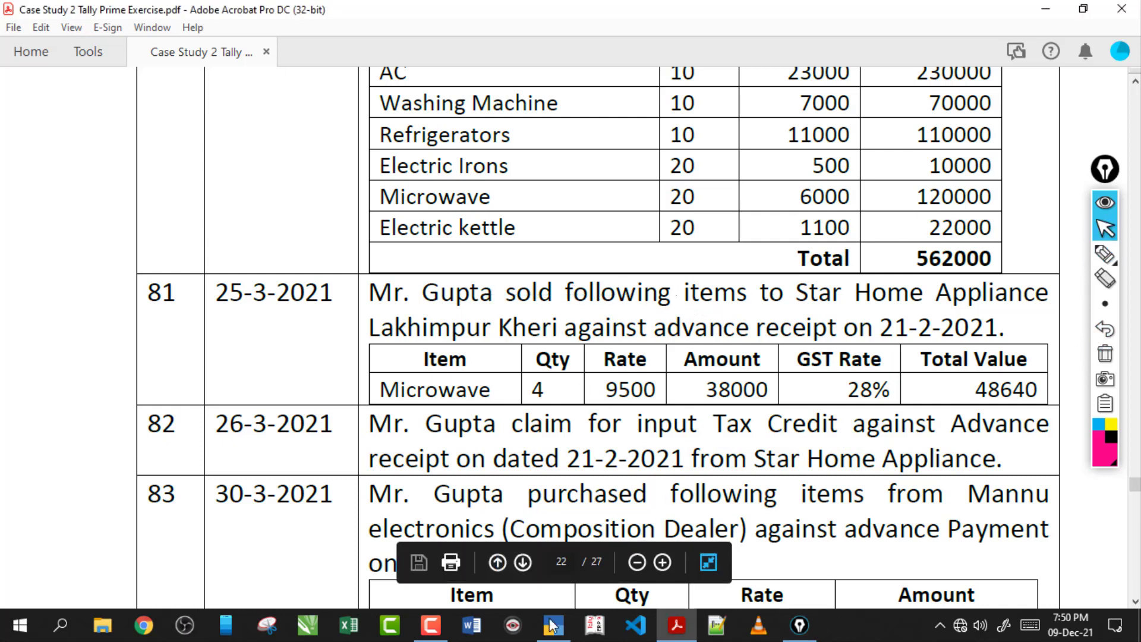
Switch to TallyPrime and change the open purchase voucher to a Sales voucher
click(552, 625)
key(Return)
key(Return)
key(Return)
key(Return)
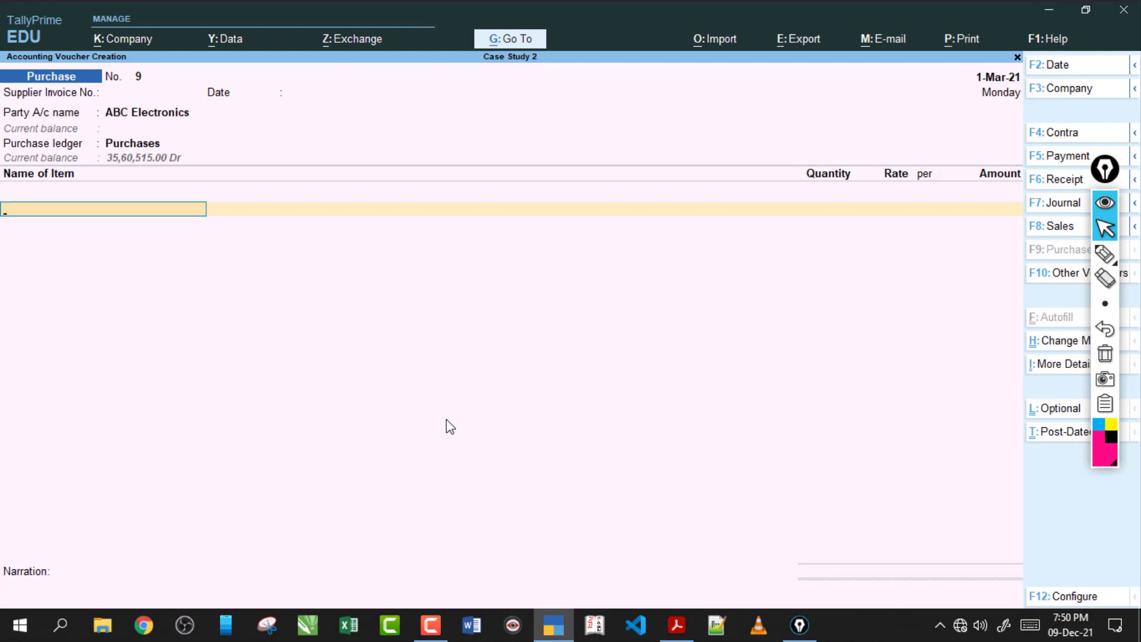
key(F8)
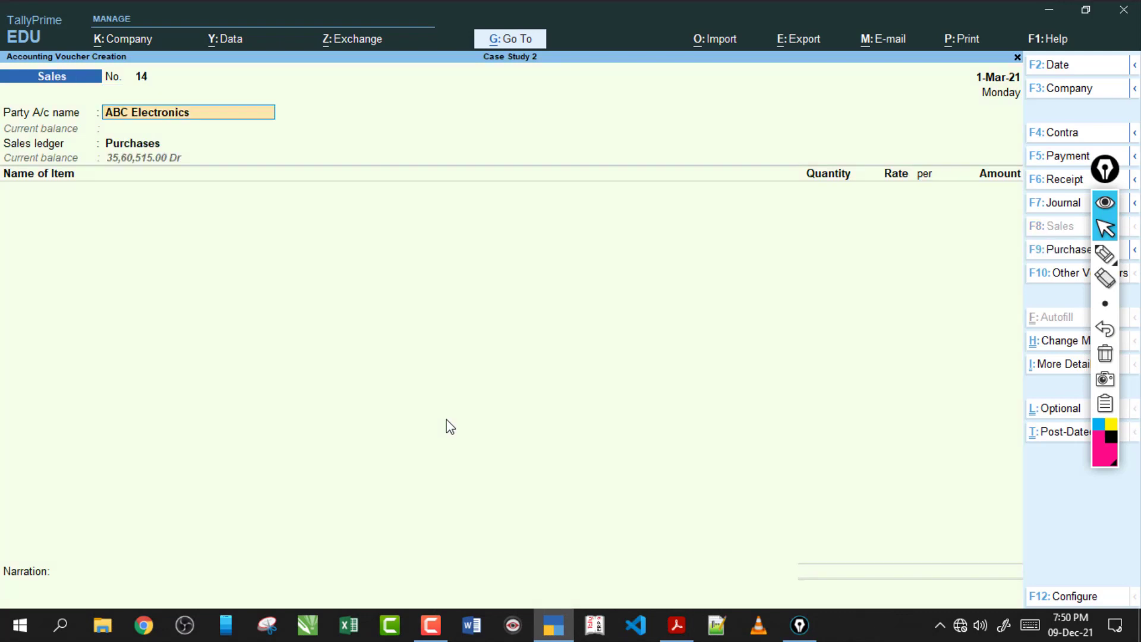
Choose Star Home Appliance as the sales voucher's party account and accept its party details
text(H)
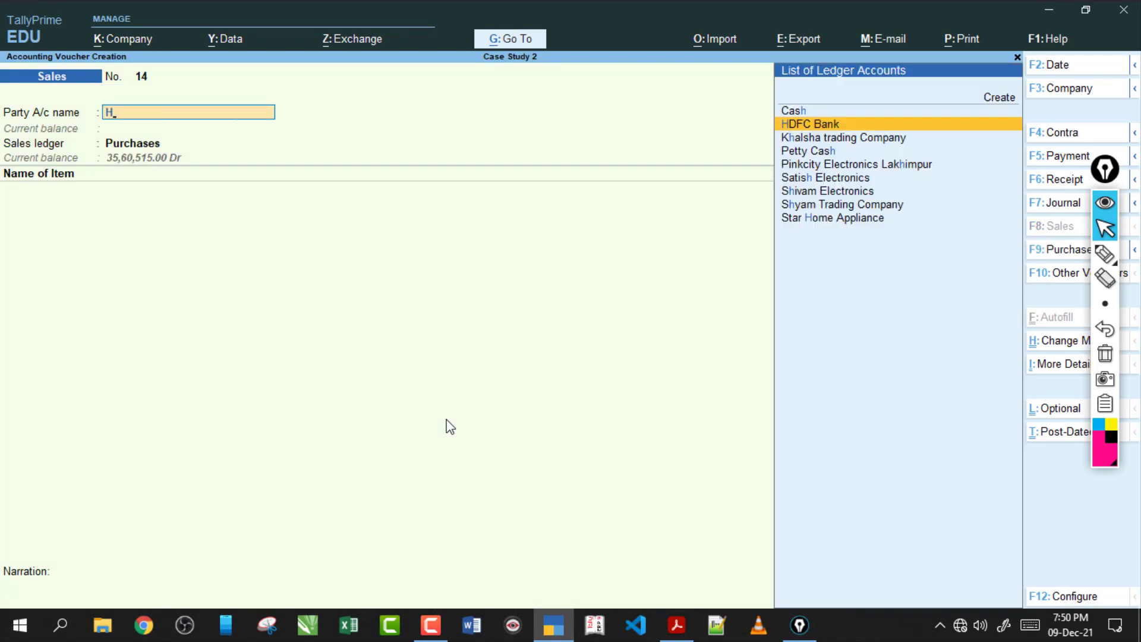
key(Down)
key(Down)
key(Down)
key(Down)
key(Down)
key(Down)
key(Down)
key(Return)
key(ctrl+a)
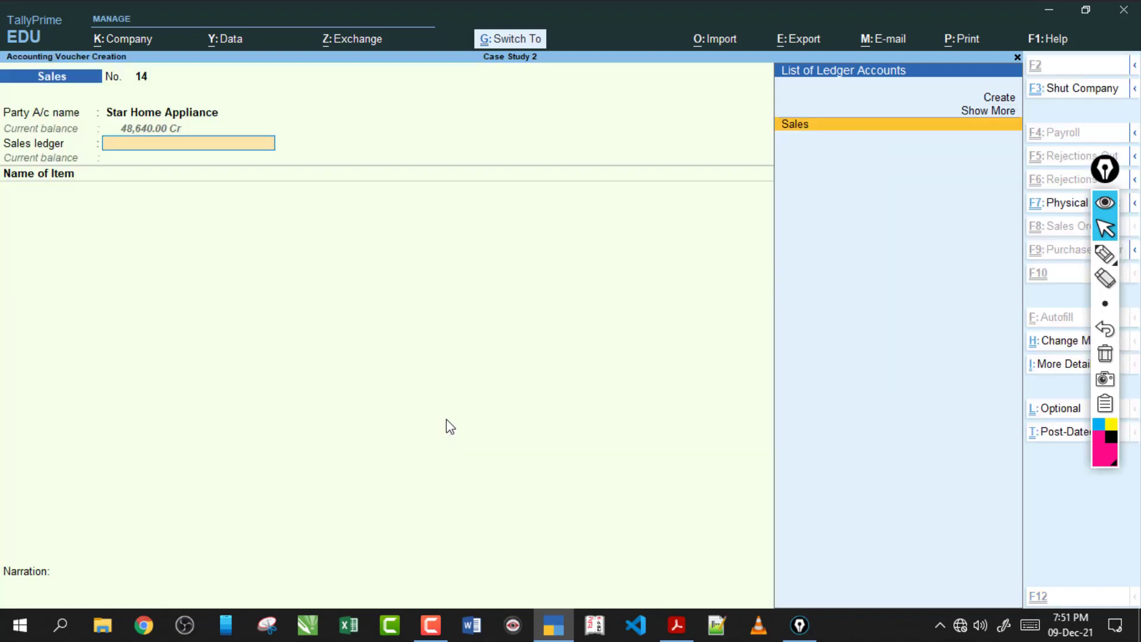
Choose the Sales ledger and set its tax classification to Sales Taxable
key(Return)
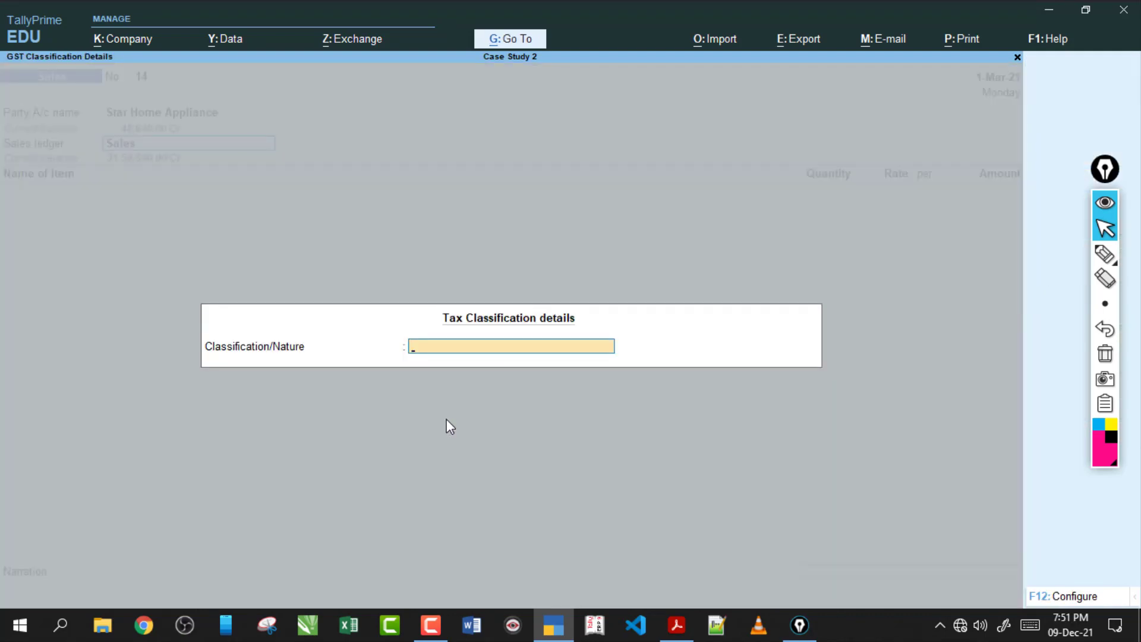
text(Sa)
key(Down)
key(Down)
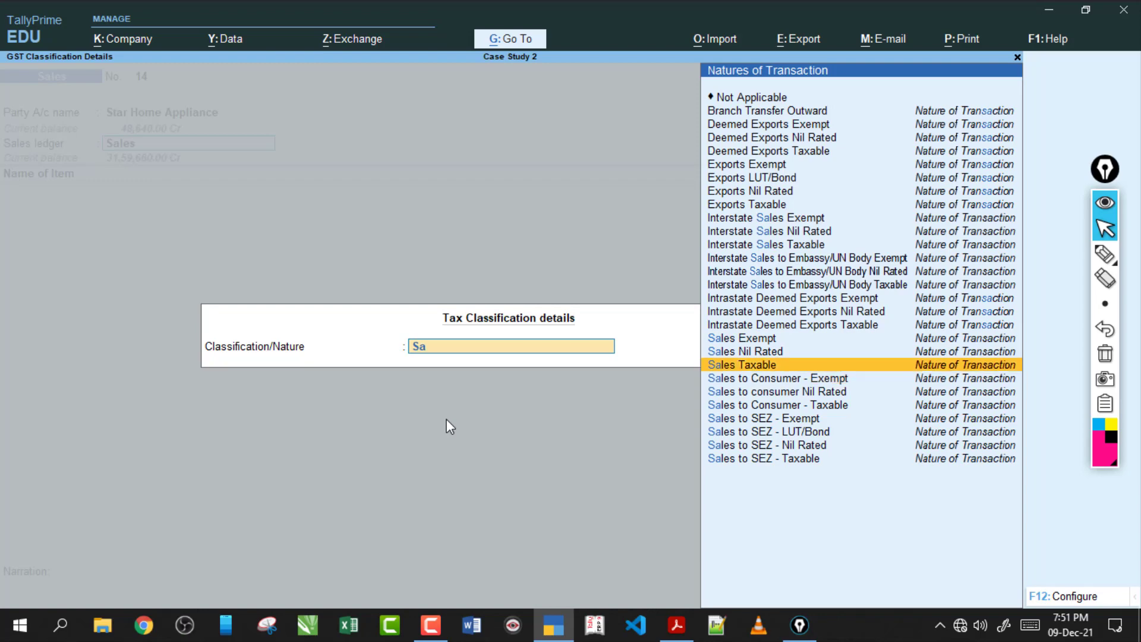
key(Return)
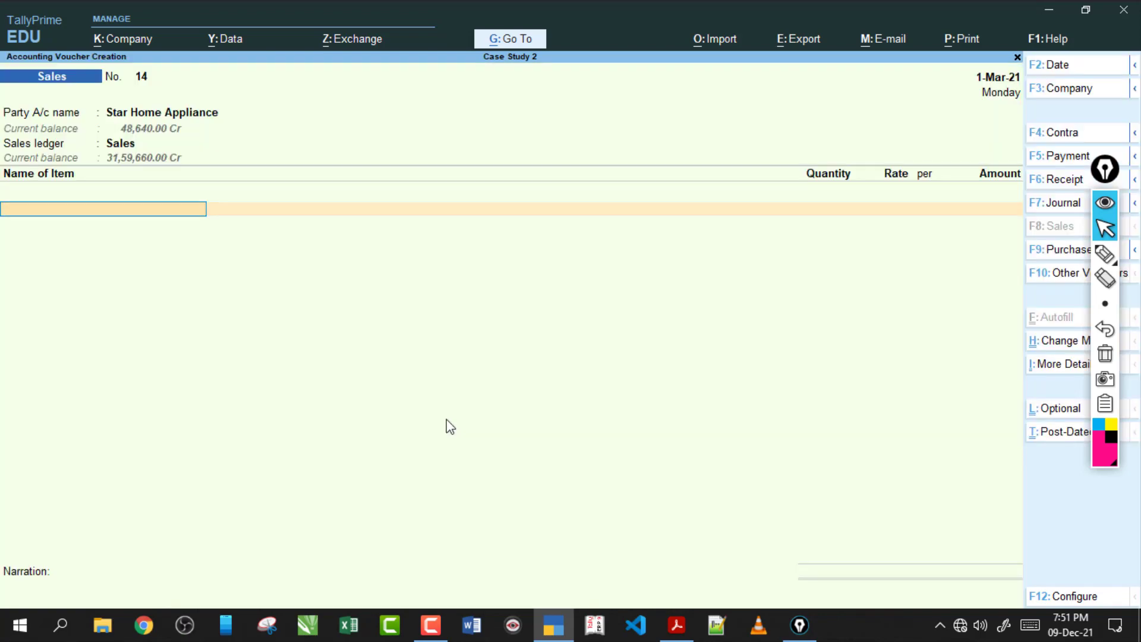
Add the Microwave item to the voucher, allocating 4 nos from the Nirmal Nagar location
text(M)
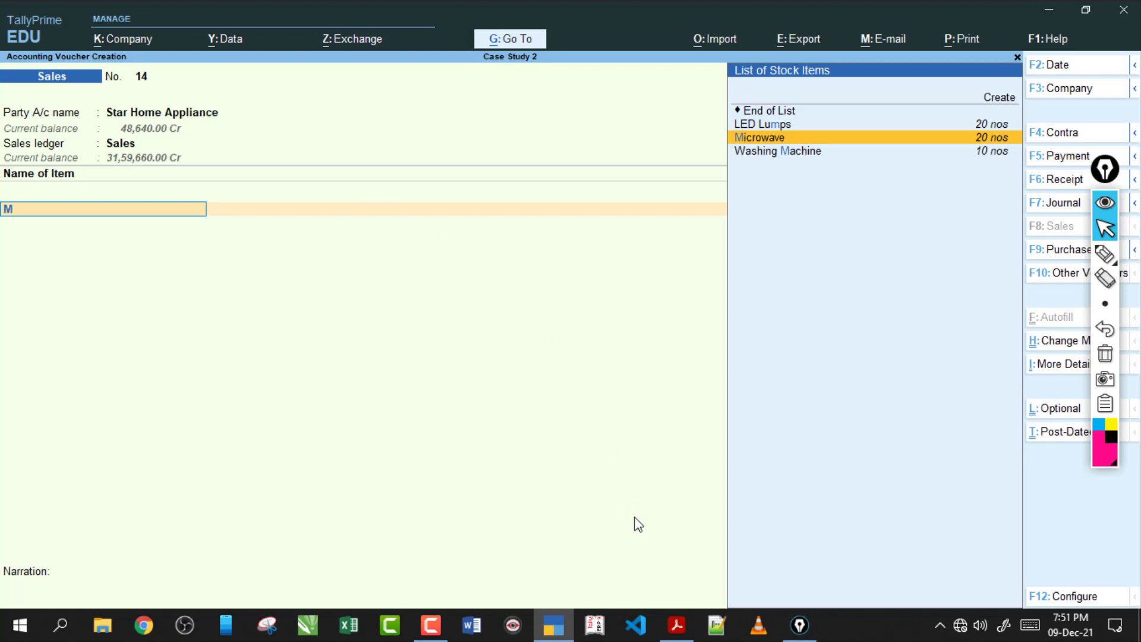
click(678, 626)
click(677, 627)
key(Return)
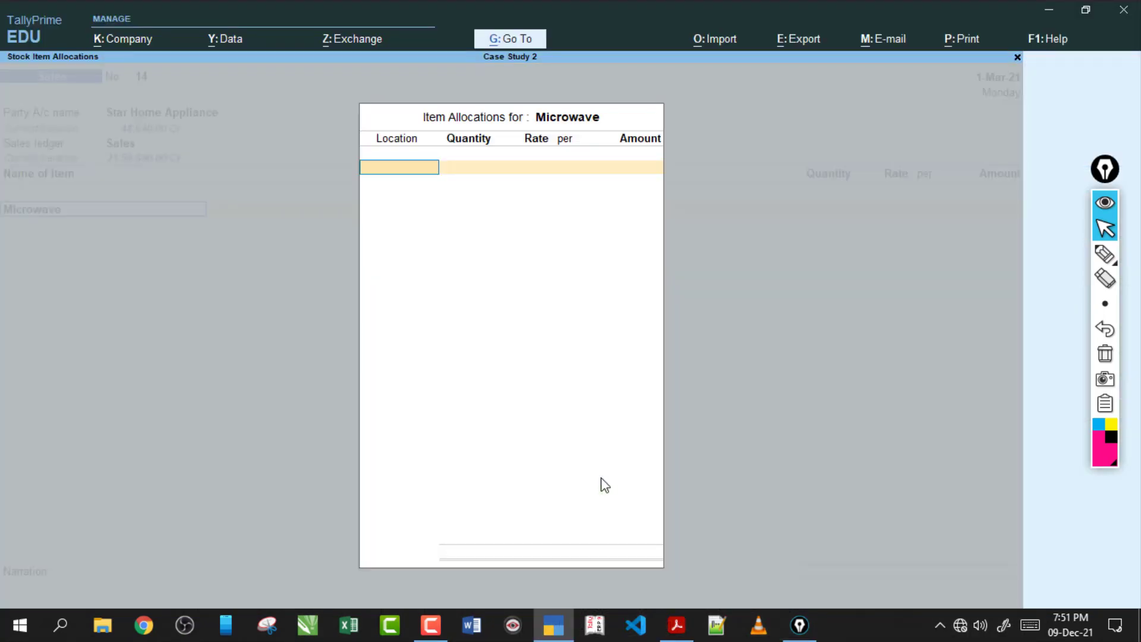
text(N)
key(Return)
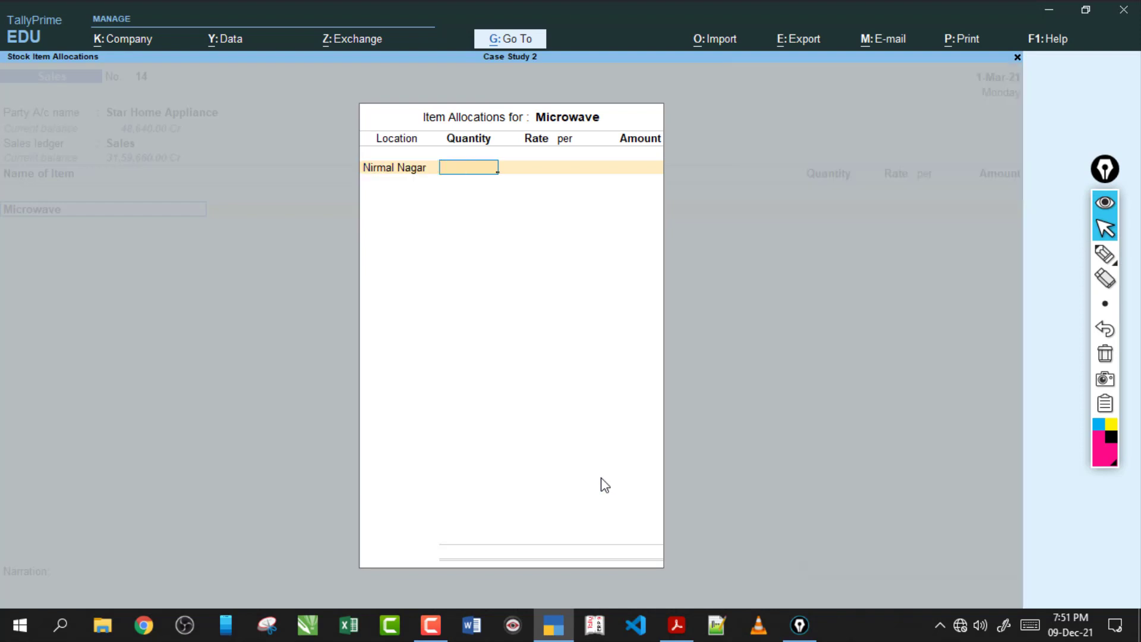
text(4)
key(Return)
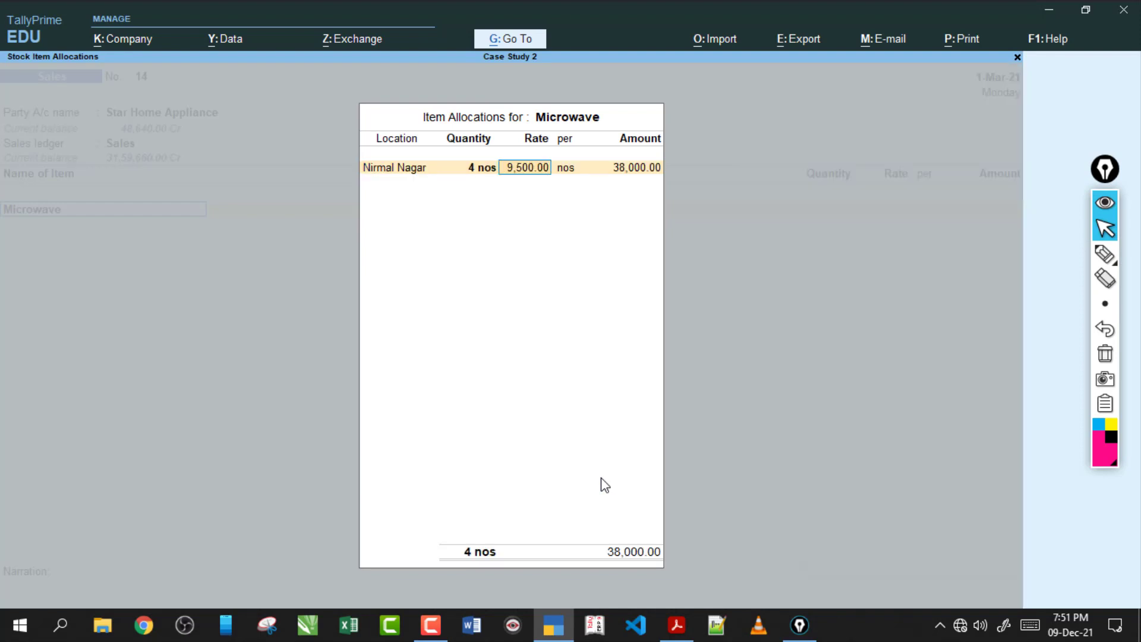
Check the Microwave rate against transaction 81 in the case study PDF and accept the allocation at 9,500 per nos
click(679, 633)
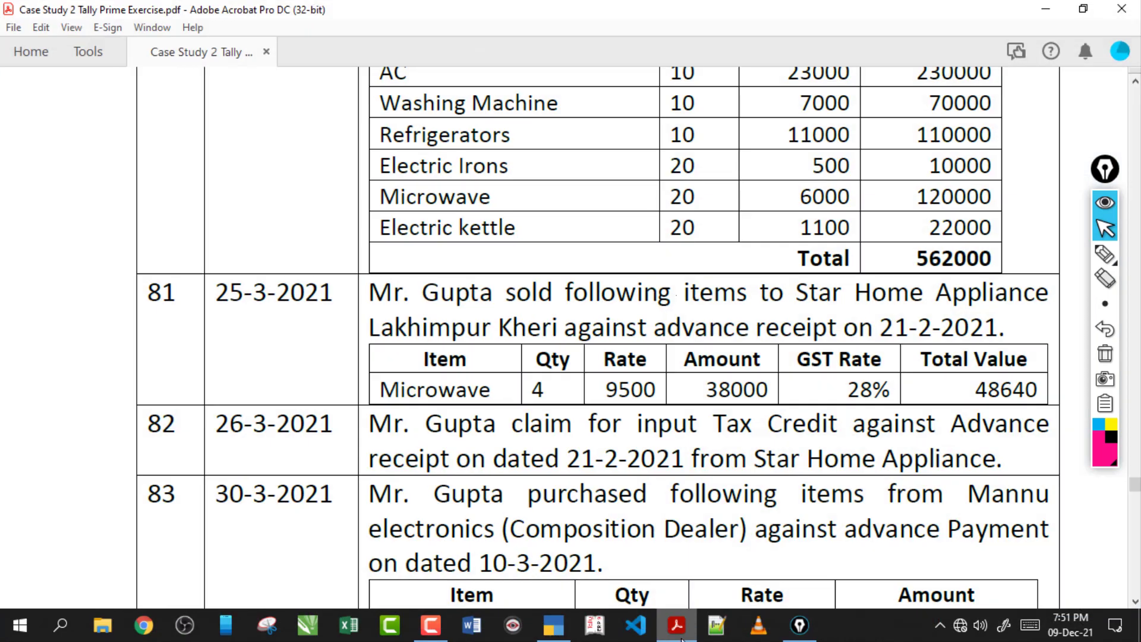
click(683, 635)
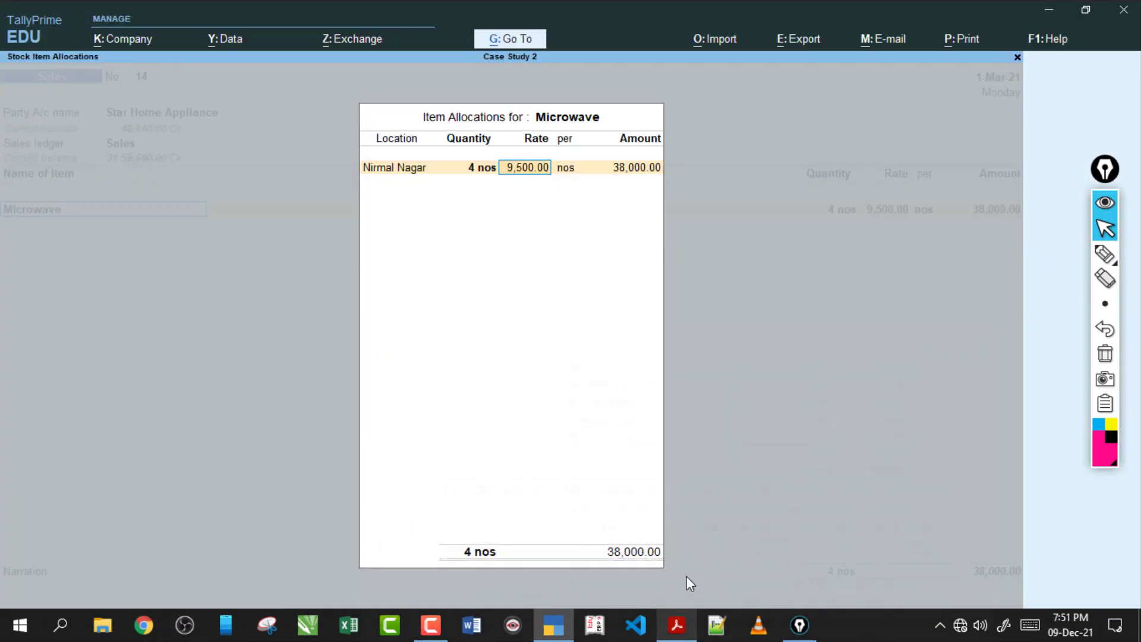
key(Return)
key(Return)
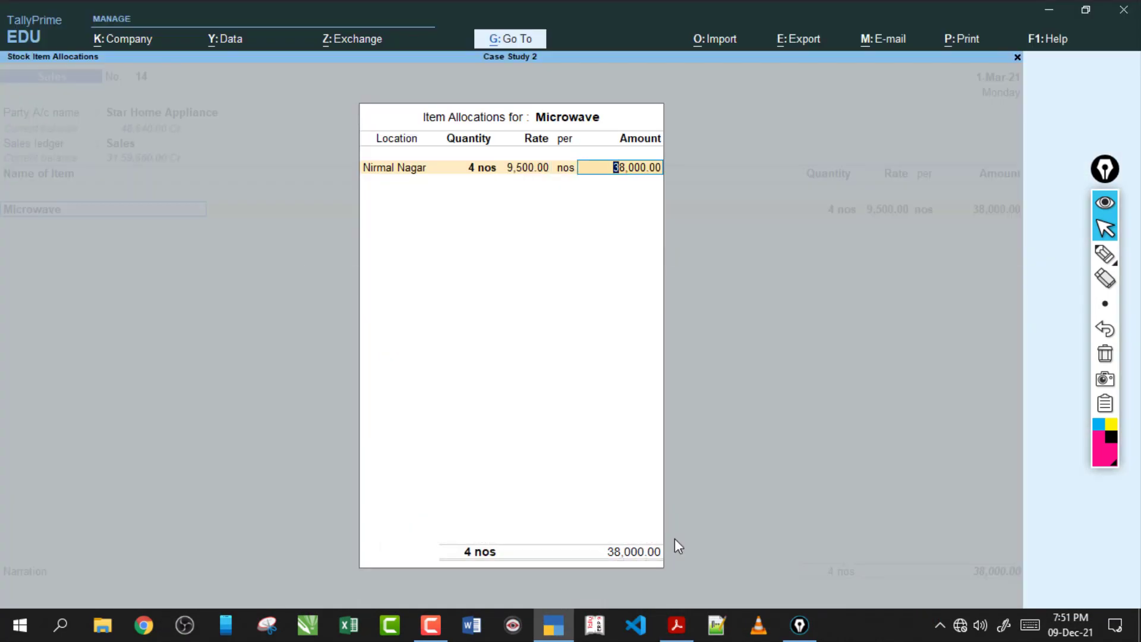
key(Return)
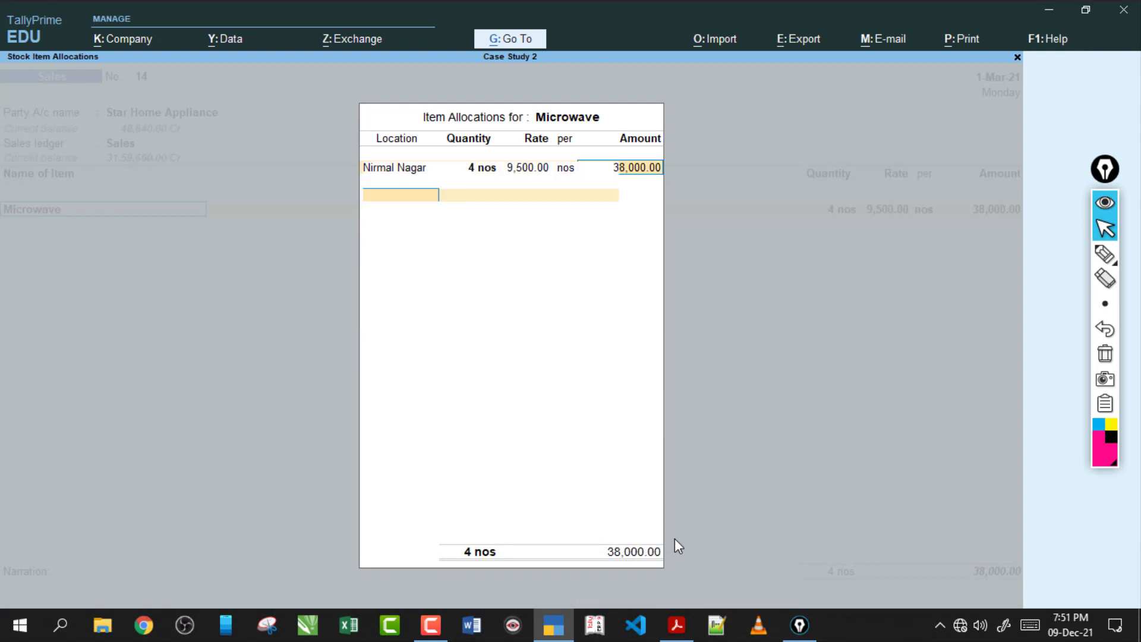
key(Return)
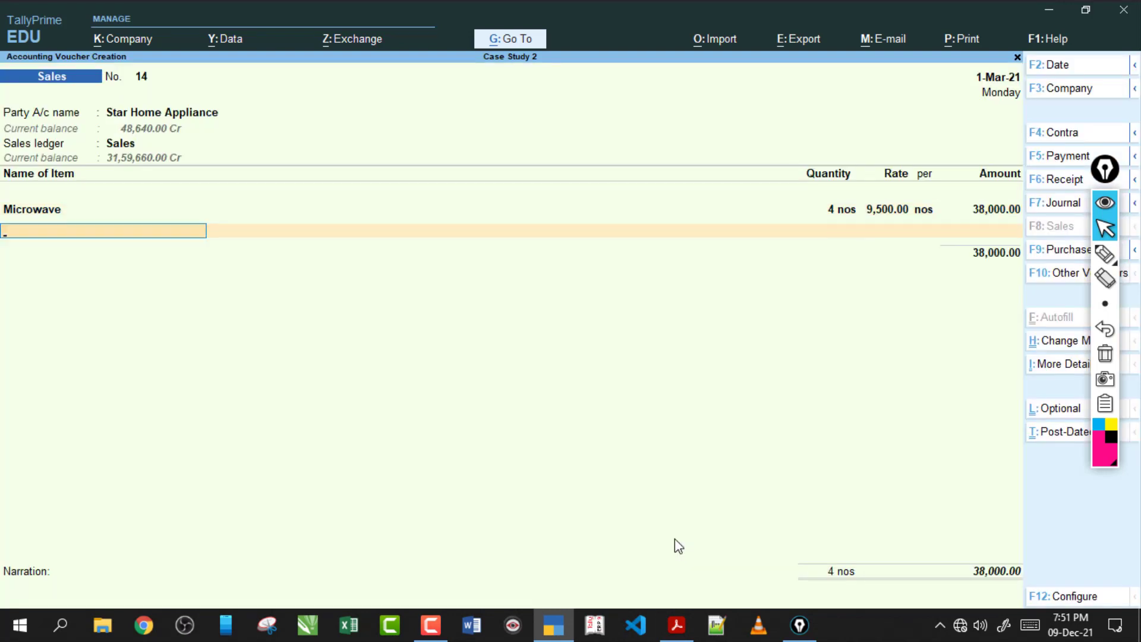
Finish the item list and add the CGST and SGST ledgers to the sales voucher
key(Return)
text(C)
key(Return)
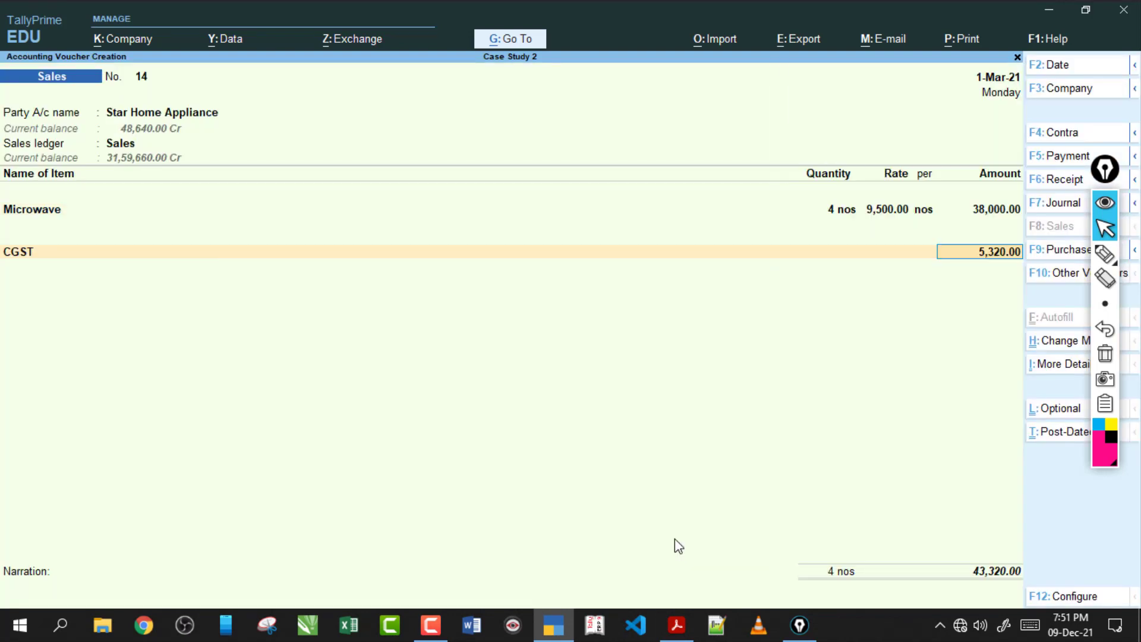
key(Return)
text(S)
key(Down)
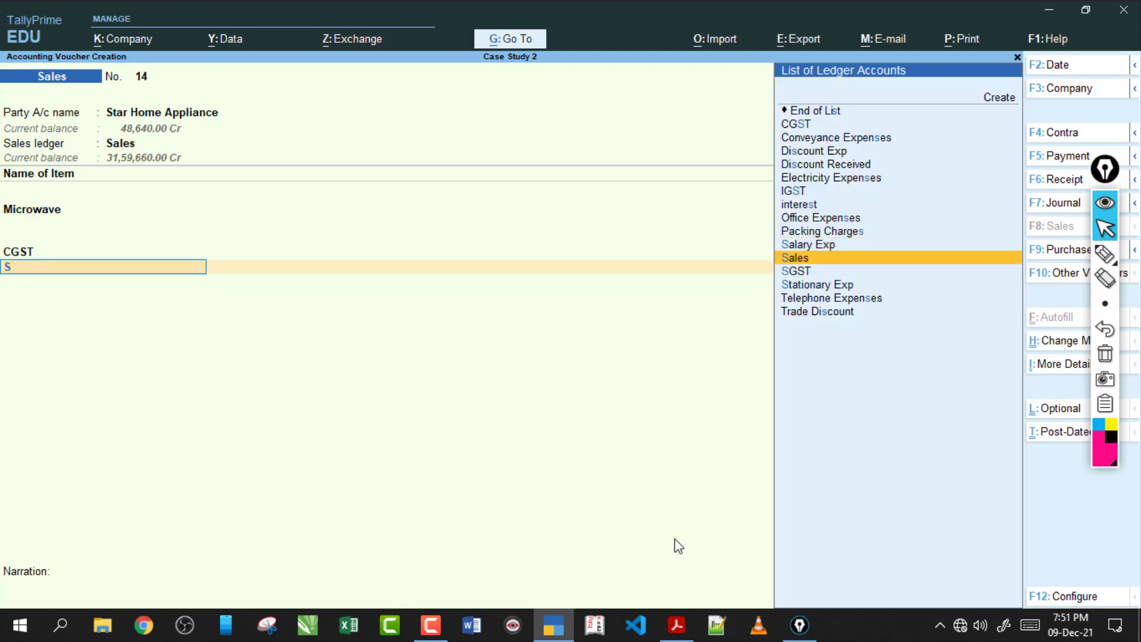
key(Down)
key(Return)
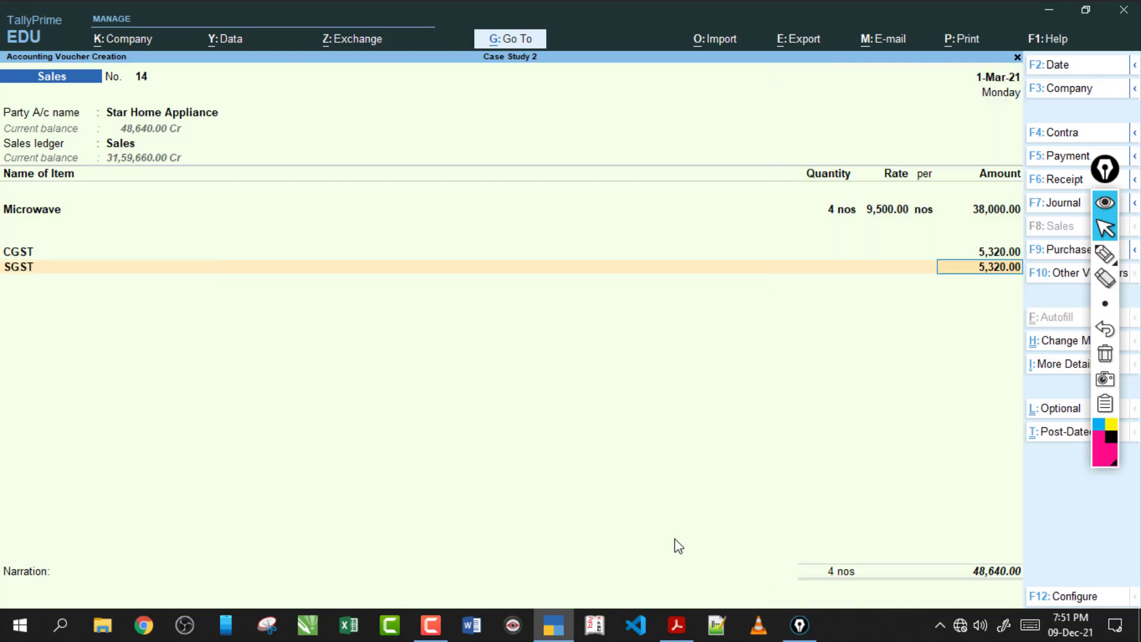
Sketch two circled notes joined by lines over the sales voucher's header with the pen, clear all marks and restore the cursor
click(1105, 253)
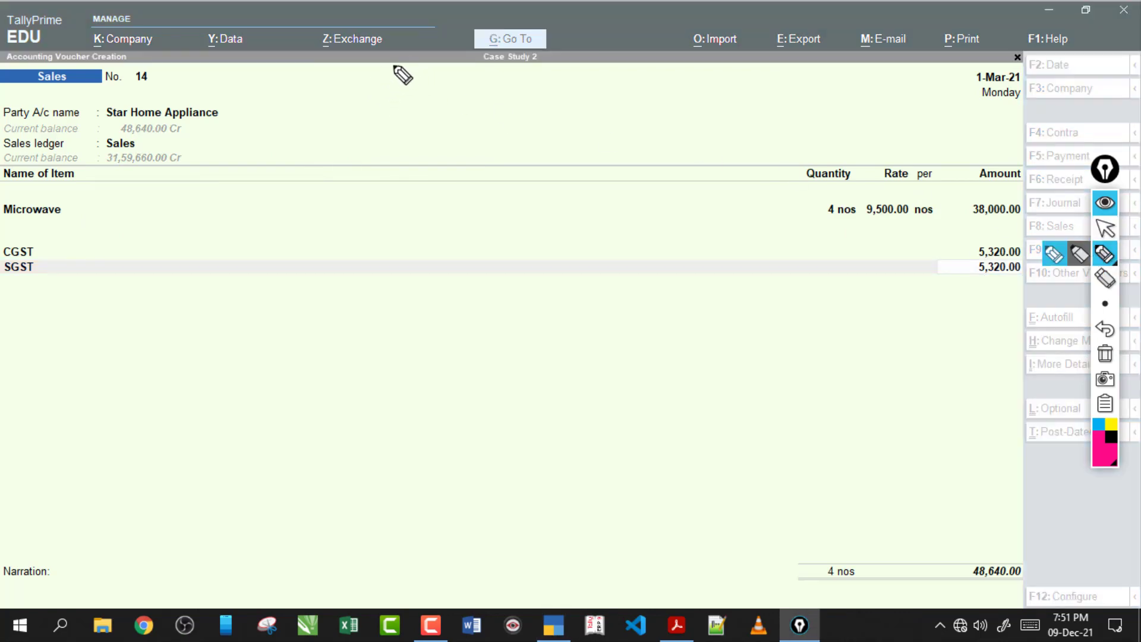
mouse_move(423, 32)
mouse_down()
mouse_move(429, 80)
mouse_move(468, 102)
mouse_up()
mouse_move(607, 30)
mouse_down()
mouse_move(602, 74)
mouse_move(695, 97)
mouse_up()
drag(450, 19, 469, 23)
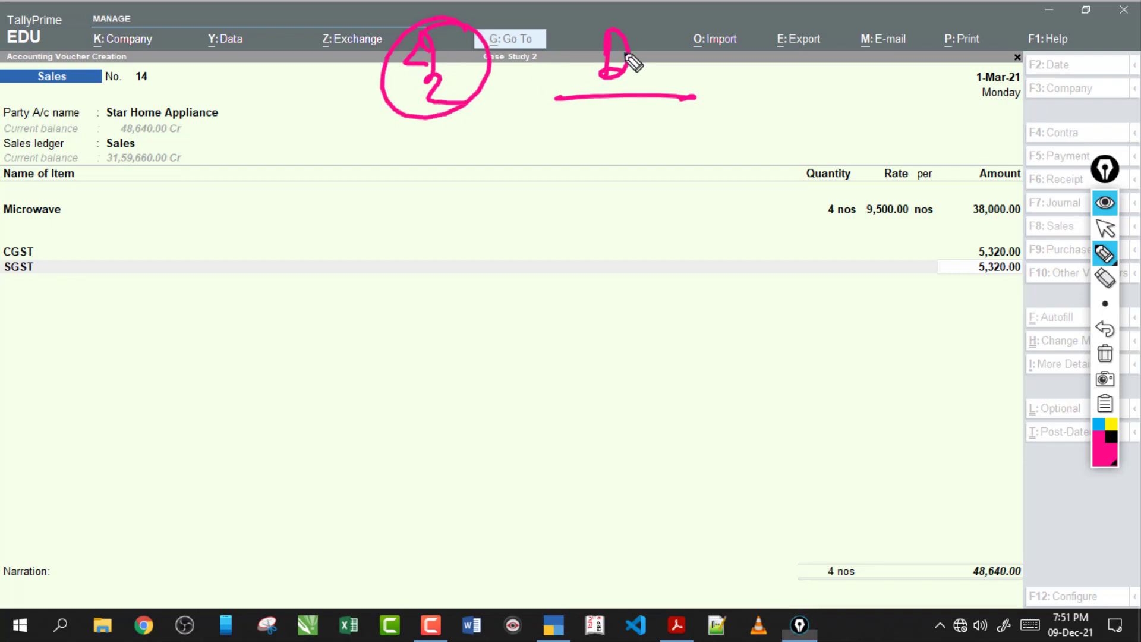
mouse_move(594, 24)
mouse_down()
mouse_move(654, 64)
mouse_move(657, 27)
mouse_move(438, 36)
mouse_move(563, 72)
mouse_move(622, 112)
mouse_up()
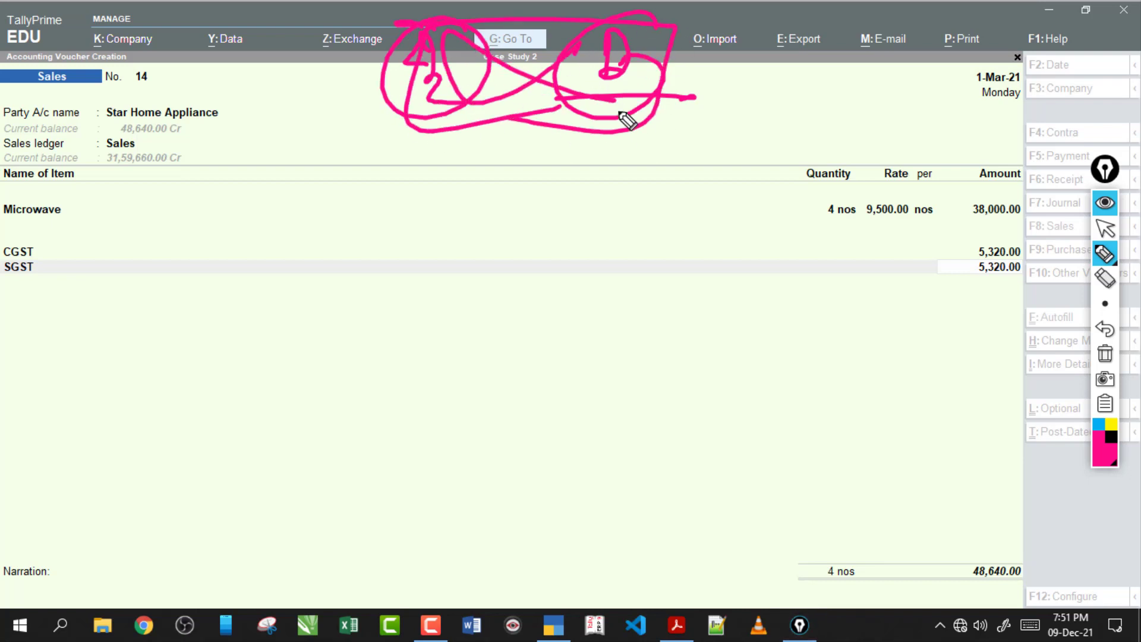
click(1105, 354)
click(1105, 227)
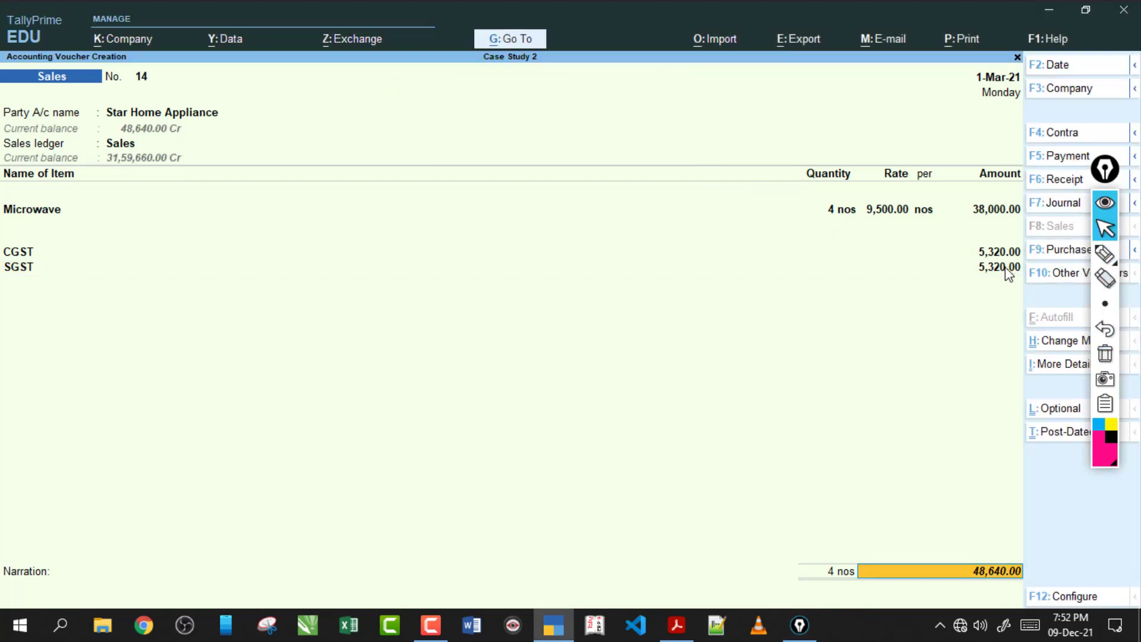
Allocate the sale as Agst Ref to pending bill 10 dated 1-Feb-21, leave the narration empty and save the sales voucher
key(Return)
key(Up)
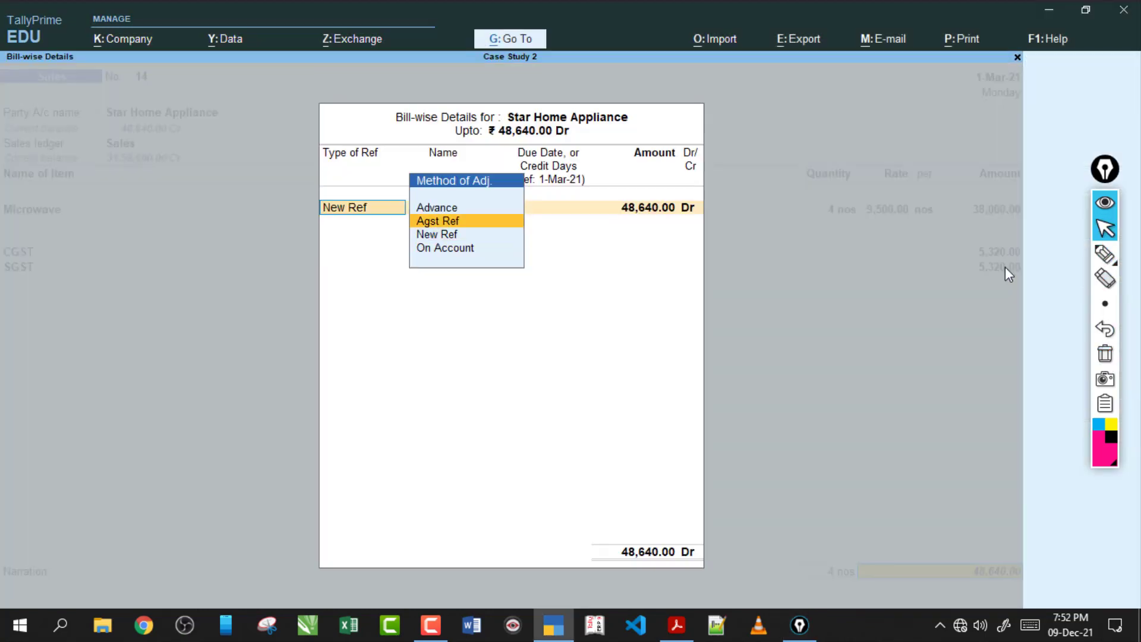
key(Down)
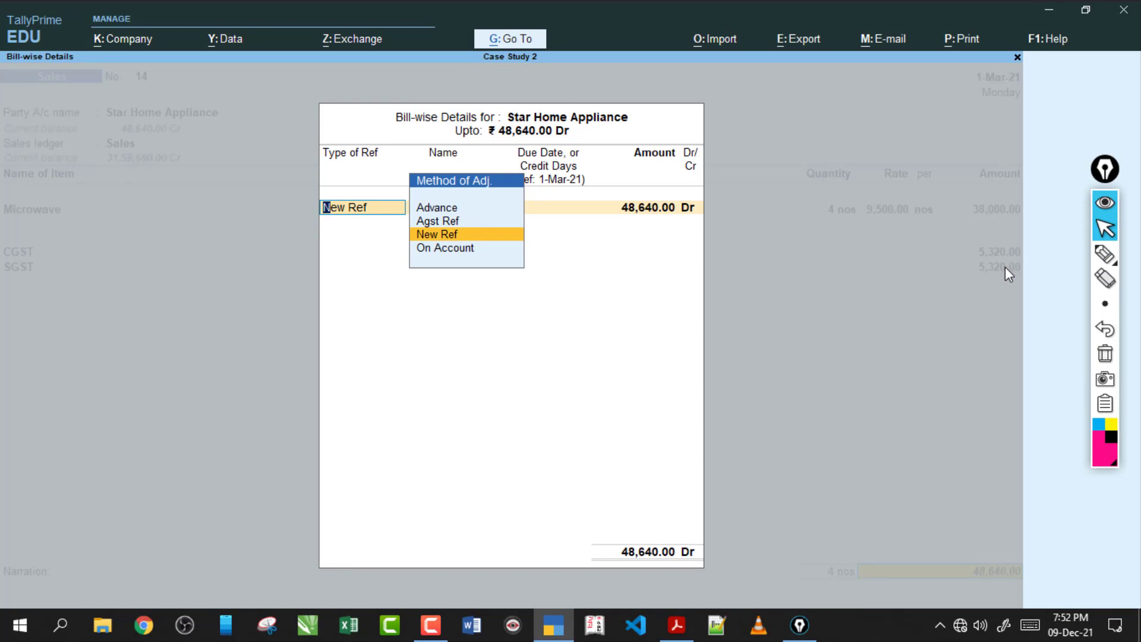
key(Up)
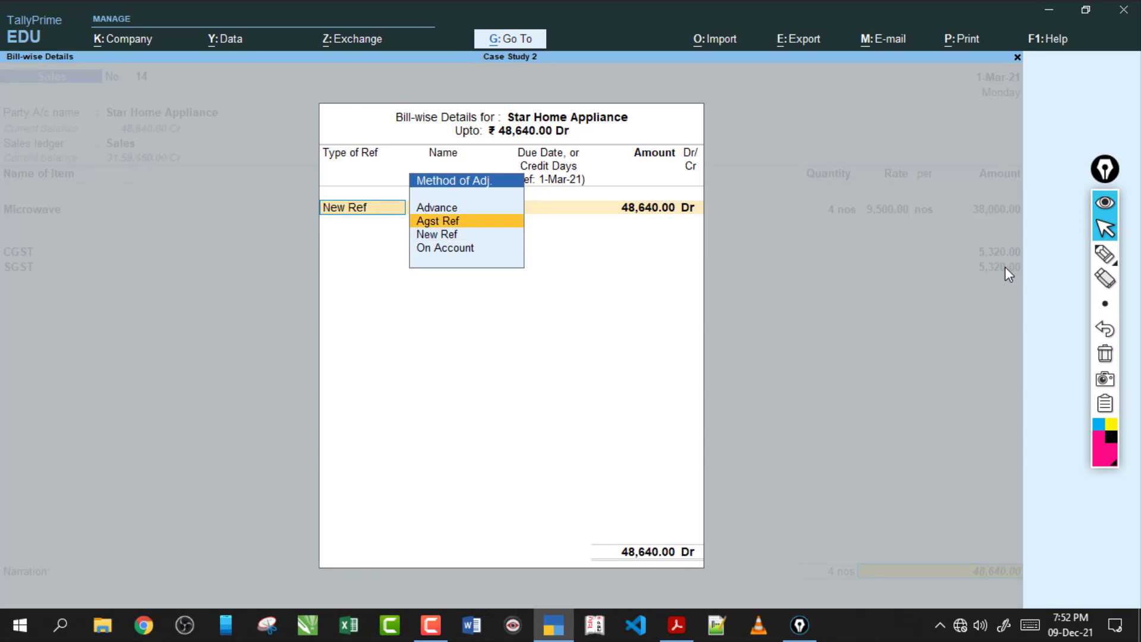
key(Return)
key(Up)
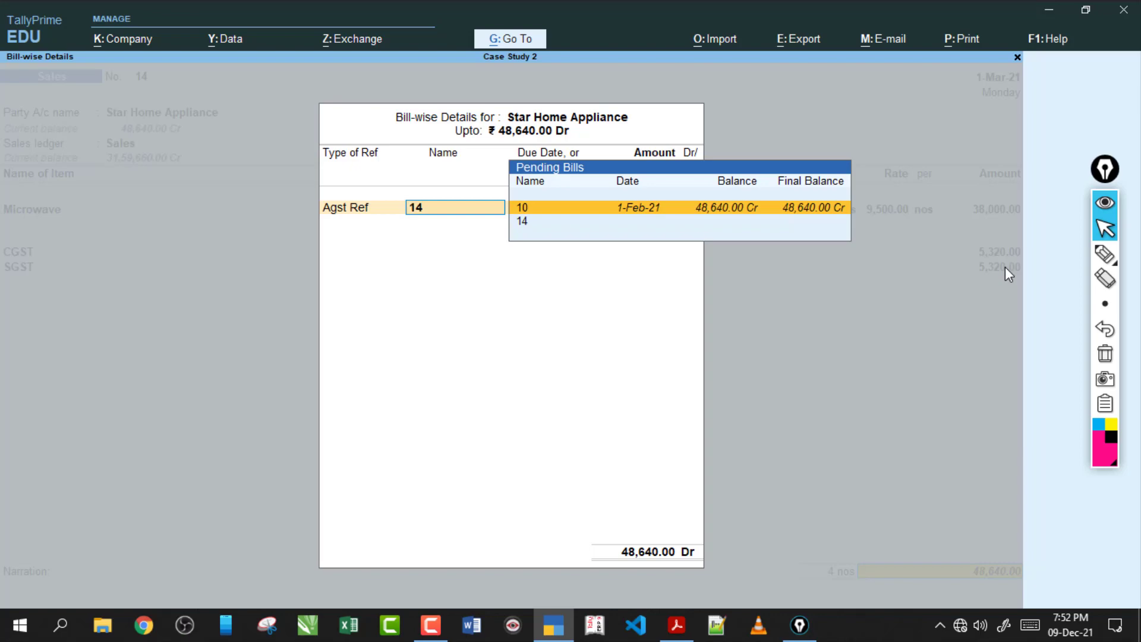
key(Return)
key(Return)
key(Return)
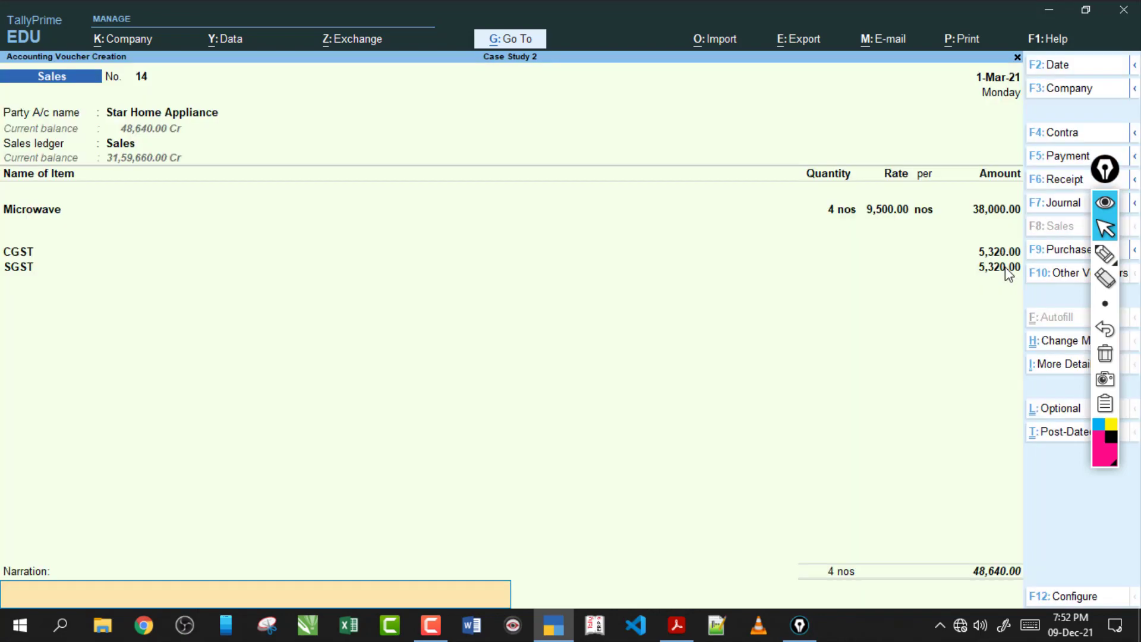
key(Return)
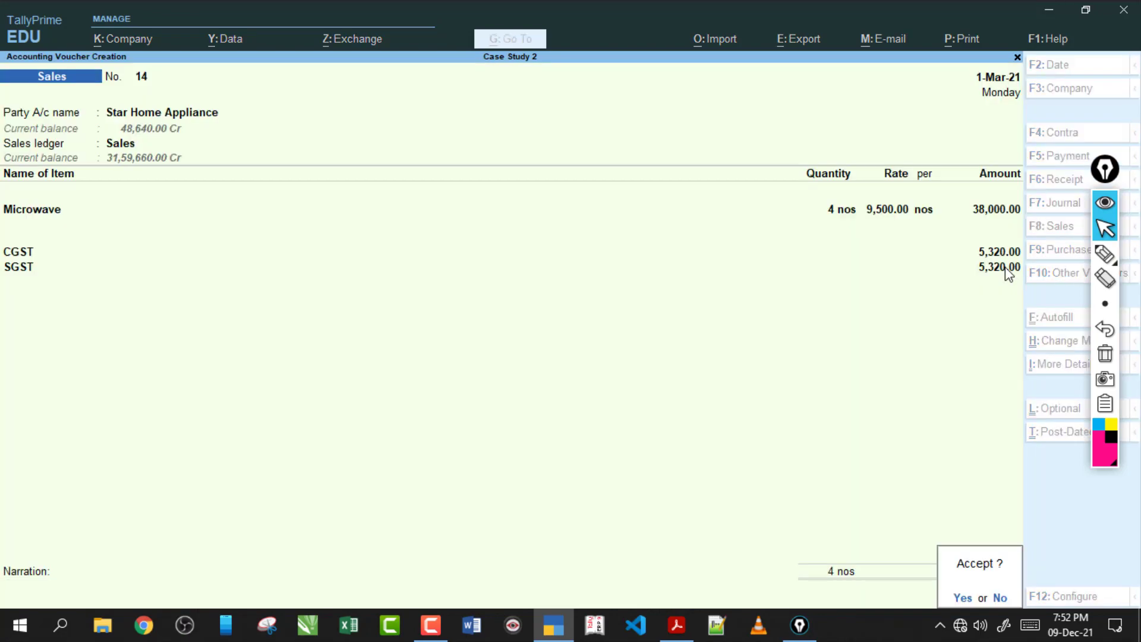
key(Return)
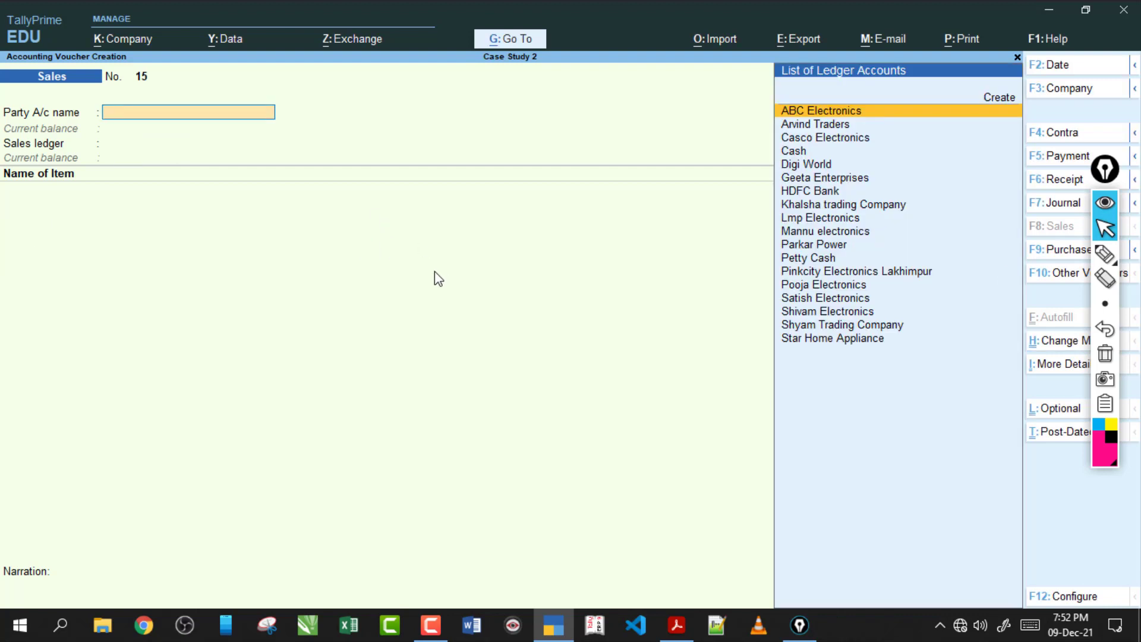
Start a Journal voucher and set its GST stat adjustment nature to Increase of Input Tax Credit
key(F7)
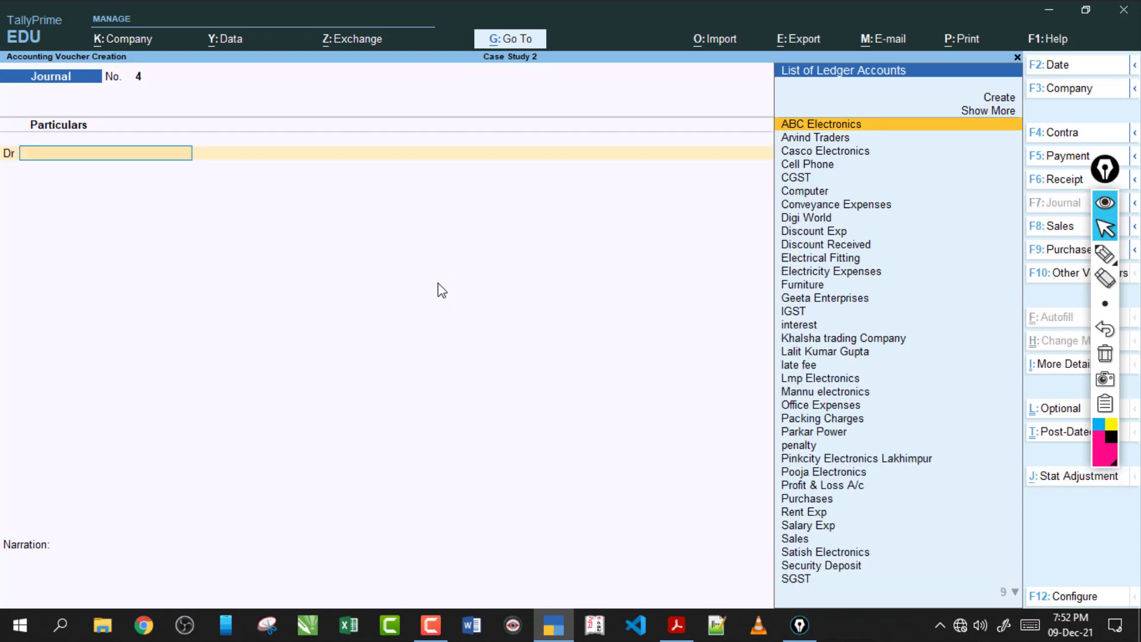
click(1063, 483)
key(Return)
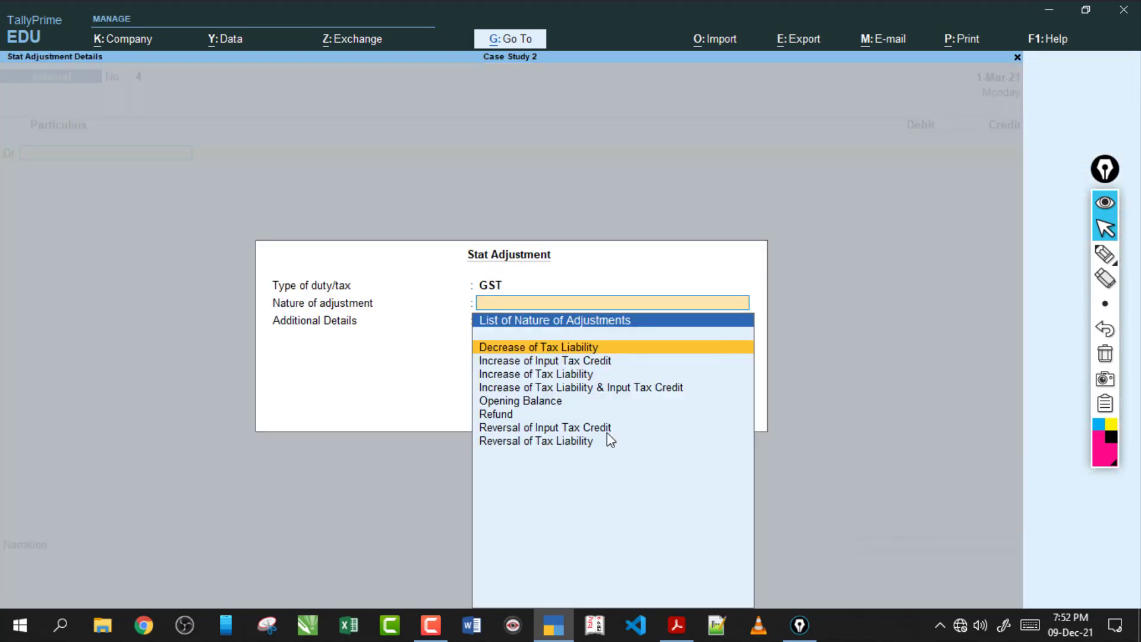
key(Down)
key(Up)
key(Down)
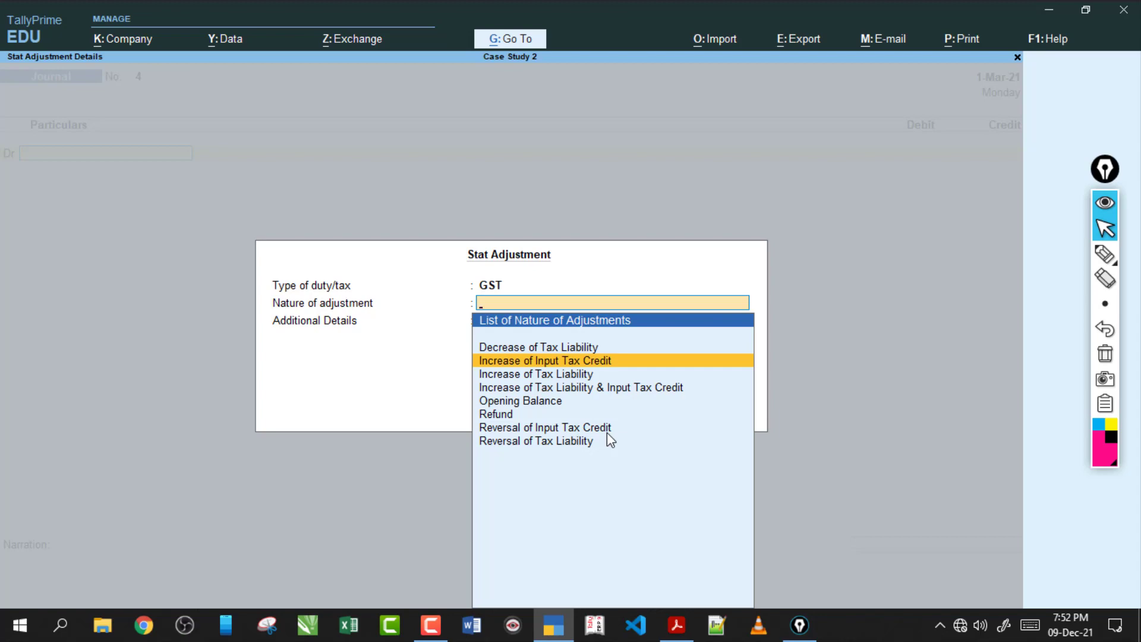
key(Up)
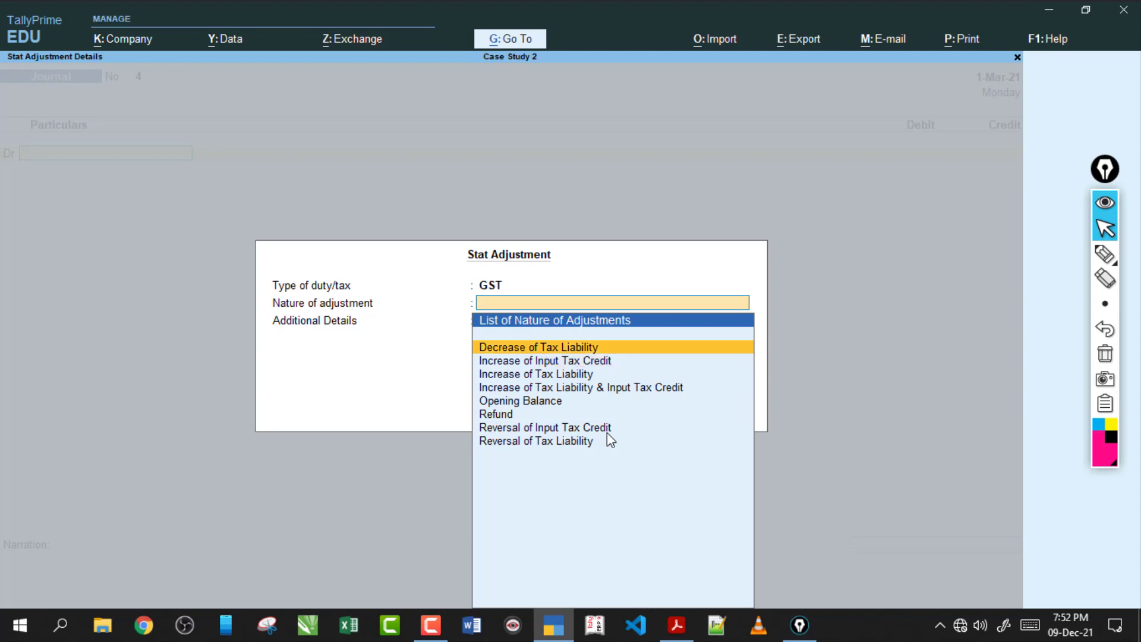
key(Down)
key(Return)
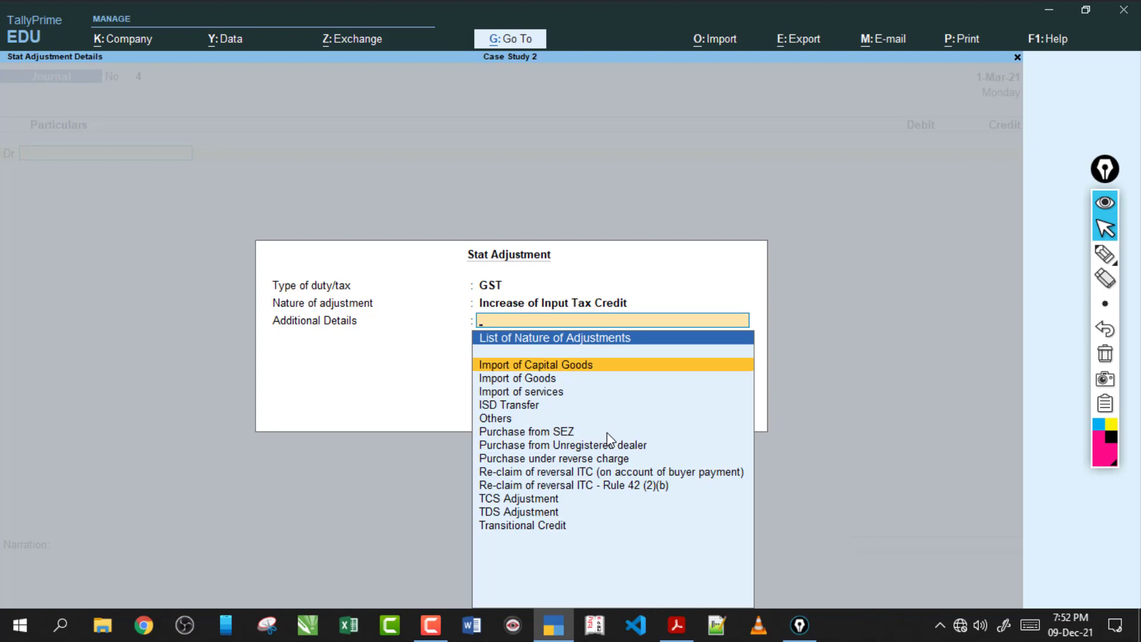
Change the journal's stat adjustment nature to Decrease of Tax Liability, with Sales against Advance Receipts as the additional details
key(BackSpace)
key(Up)
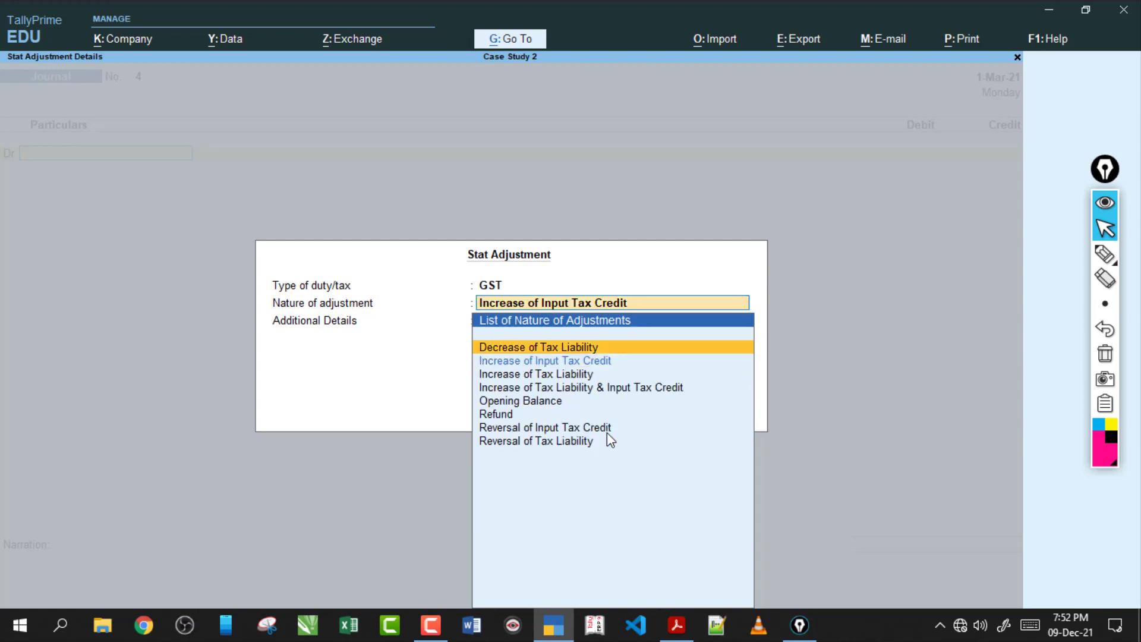
key(Return)
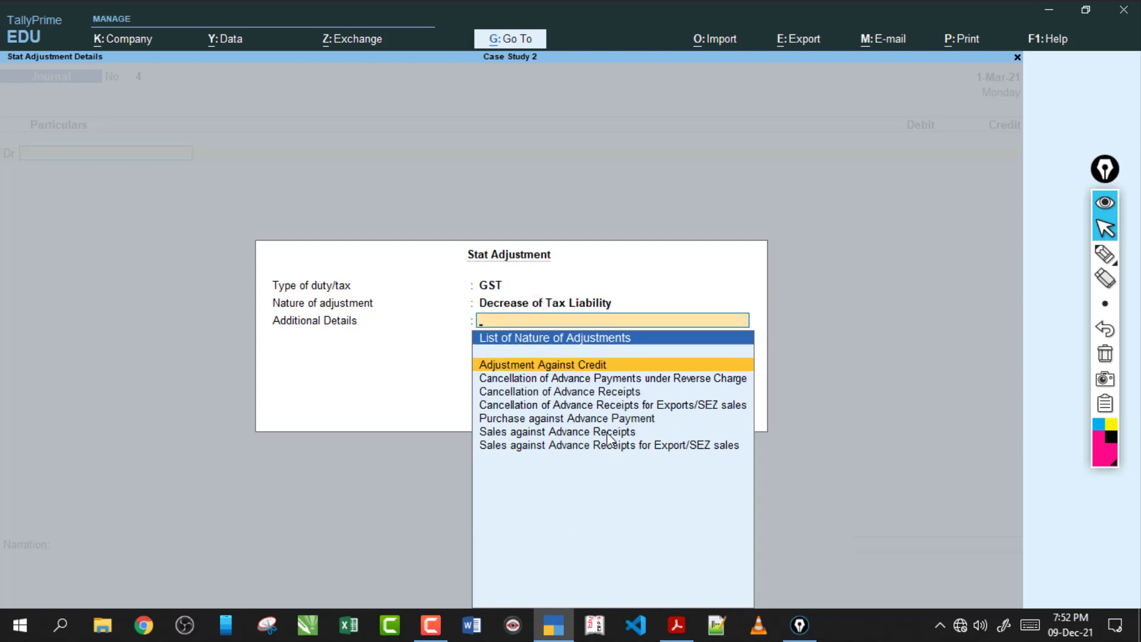
key(Down)
key(Down)
key(Down)
key(Down)
key(Down)
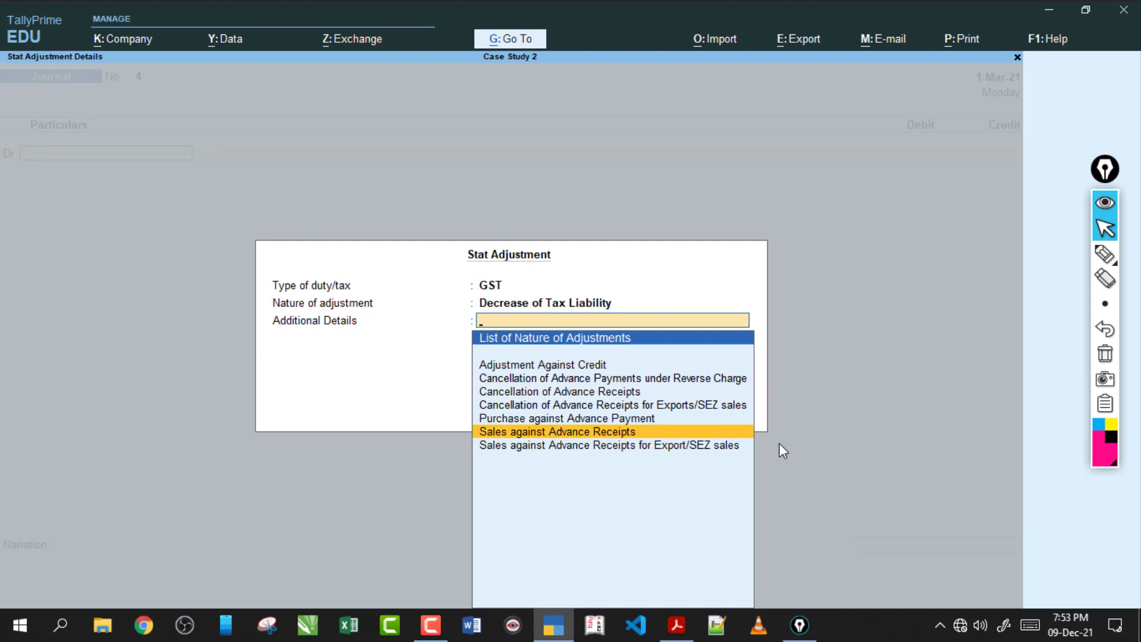
key(Return)
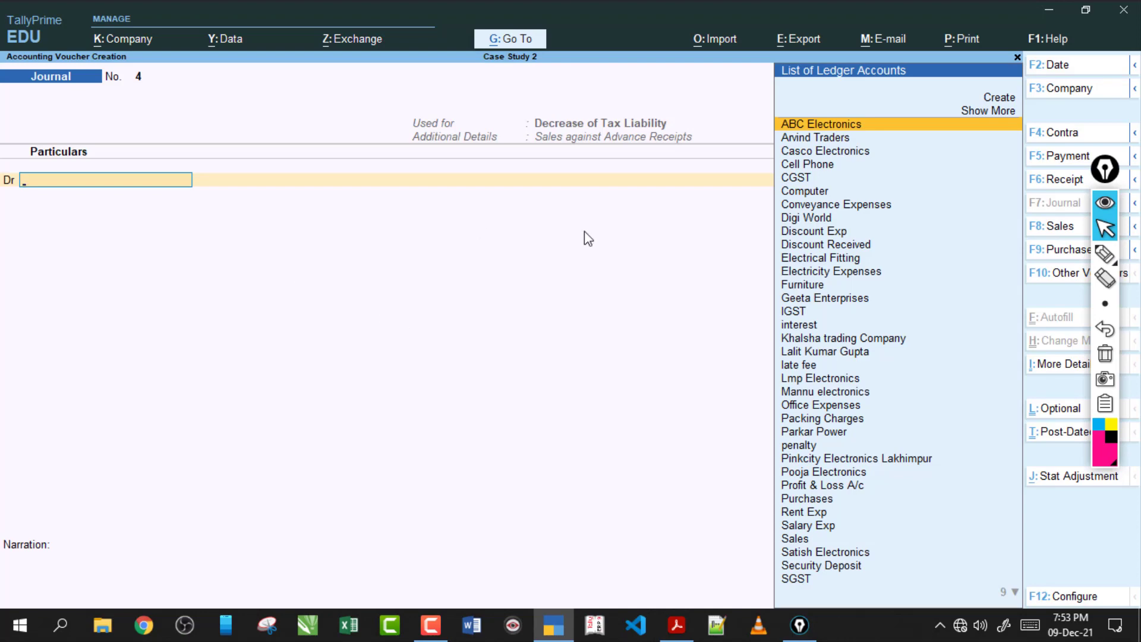
Handwrite C and S with arrows to the debit entry area using the pen, clear all marks and restore the cursor
click(1105, 254)
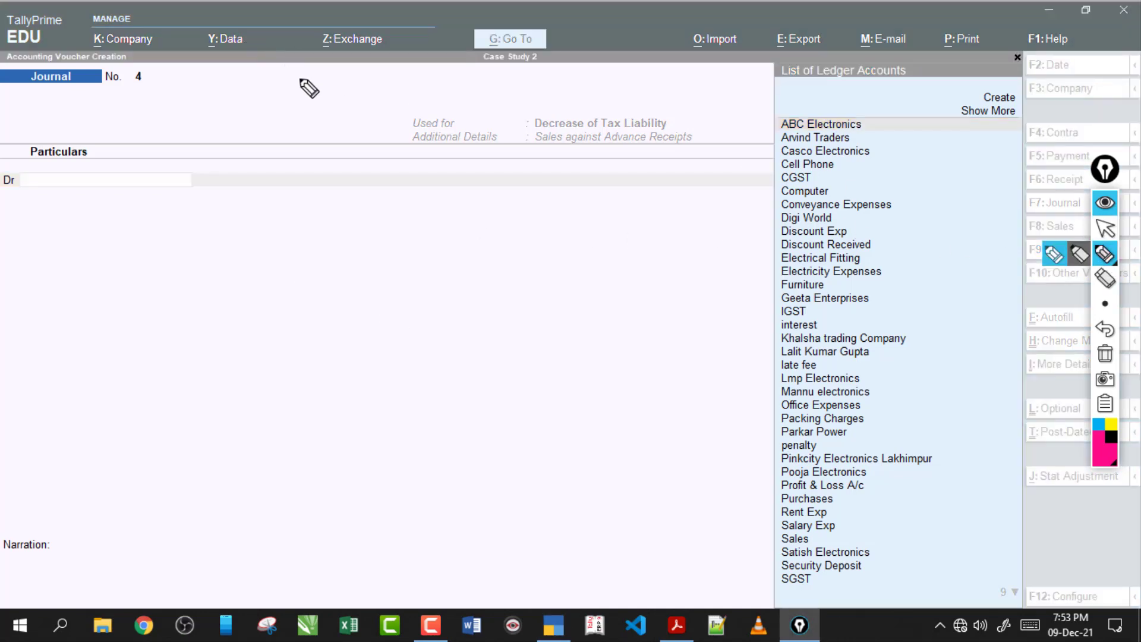
mouse_move(305, 53)
mouse_down()
mouse_move(320, 79)
mouse_move(292, 128)
mouse_up()
click(311, 99)
drag(333, 67, 355, 66)
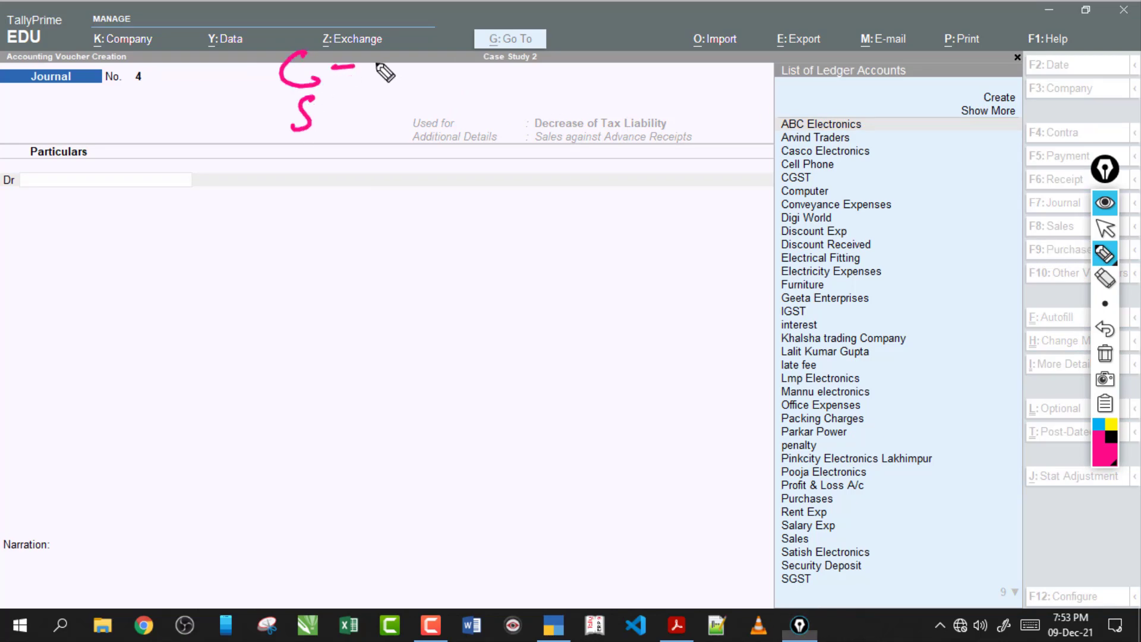
drag(324, 108, 387, 93)
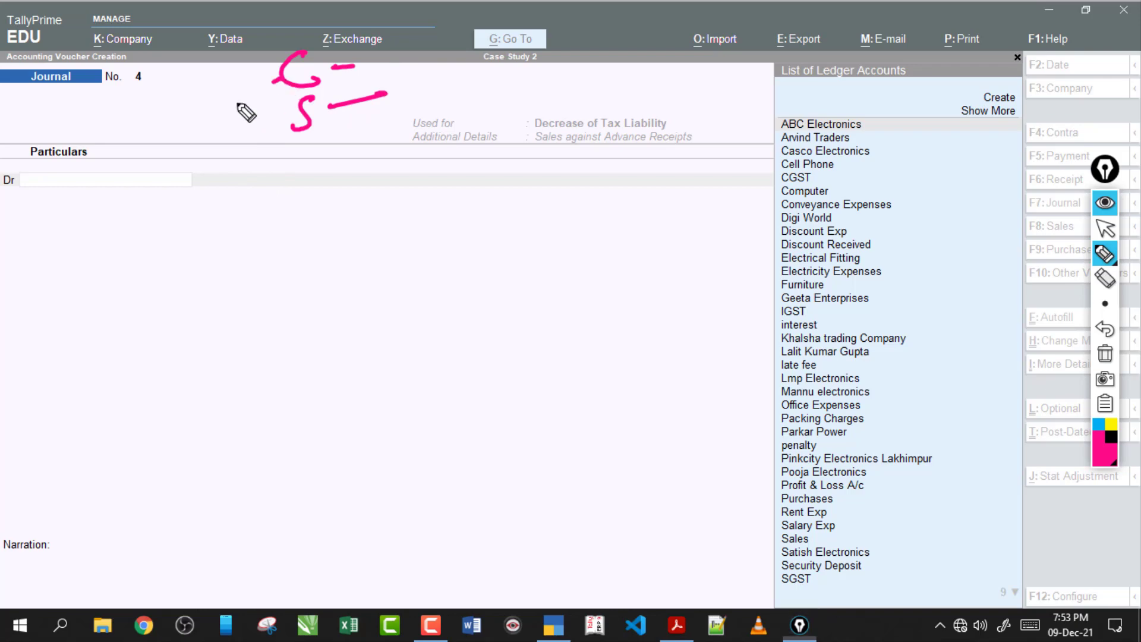
drag(281, 77, 107, 160)
mouse_move(297, 126)
mouse_down()
mouse_move(156, 196)
mouse_move(174, 212)
mouse_up()
drag(114, 120, 129, 171)
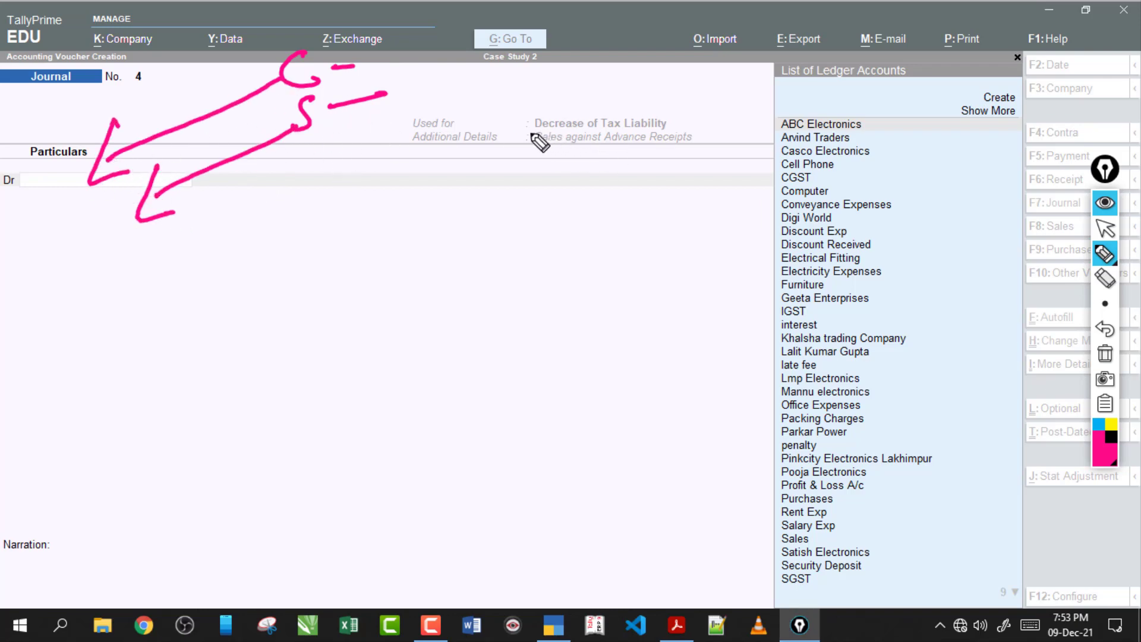
mouse_move(525, 136)
mouse_down()
mouse_move(624, 103)
mouse_move(591, 156)
mouse_up()
click(1105, 354)
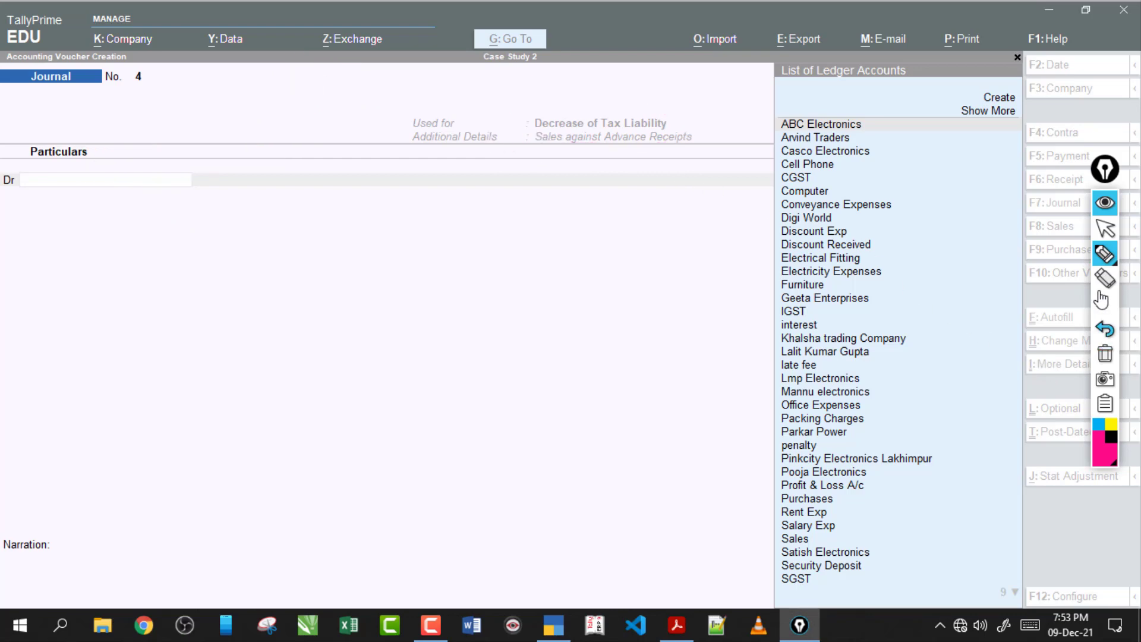
click(1104, 228)
Debit the CGST ledger with 5,320, using a 14% rate on a taxable value of 38,000
click(148, 180)
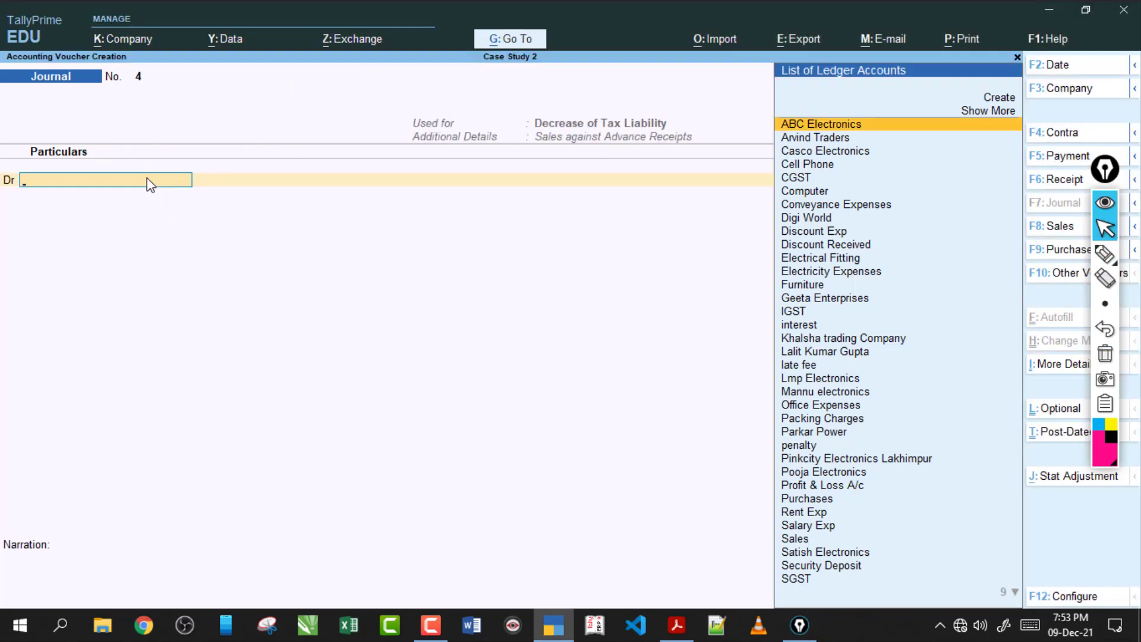
text(C)
key(Down)
key(Down)
key(Down)
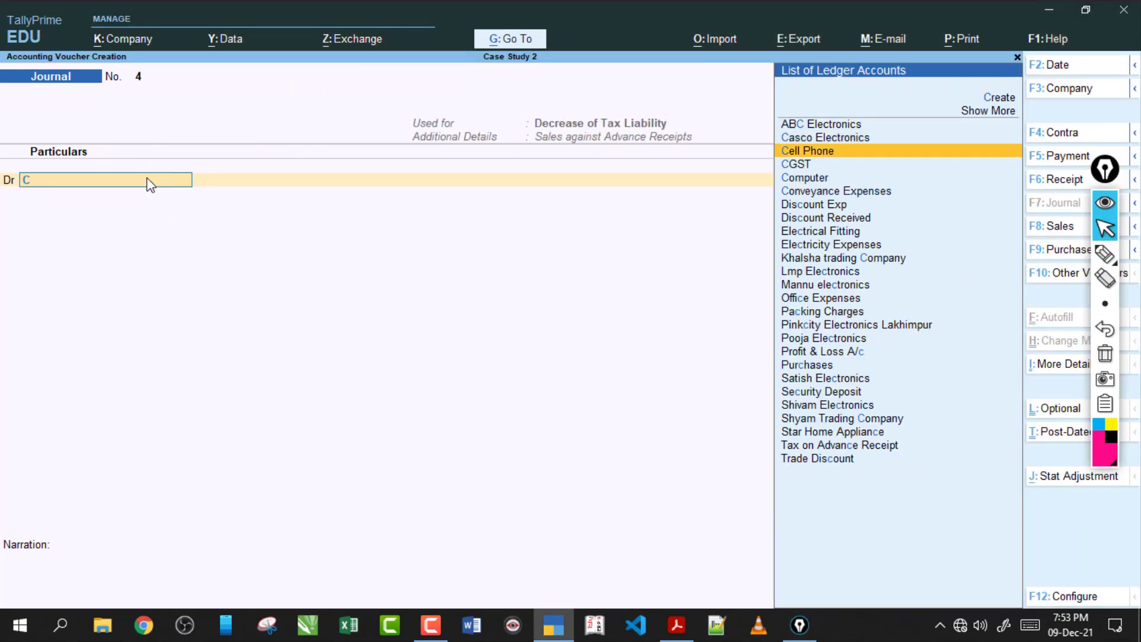
key(Return)
text(1)
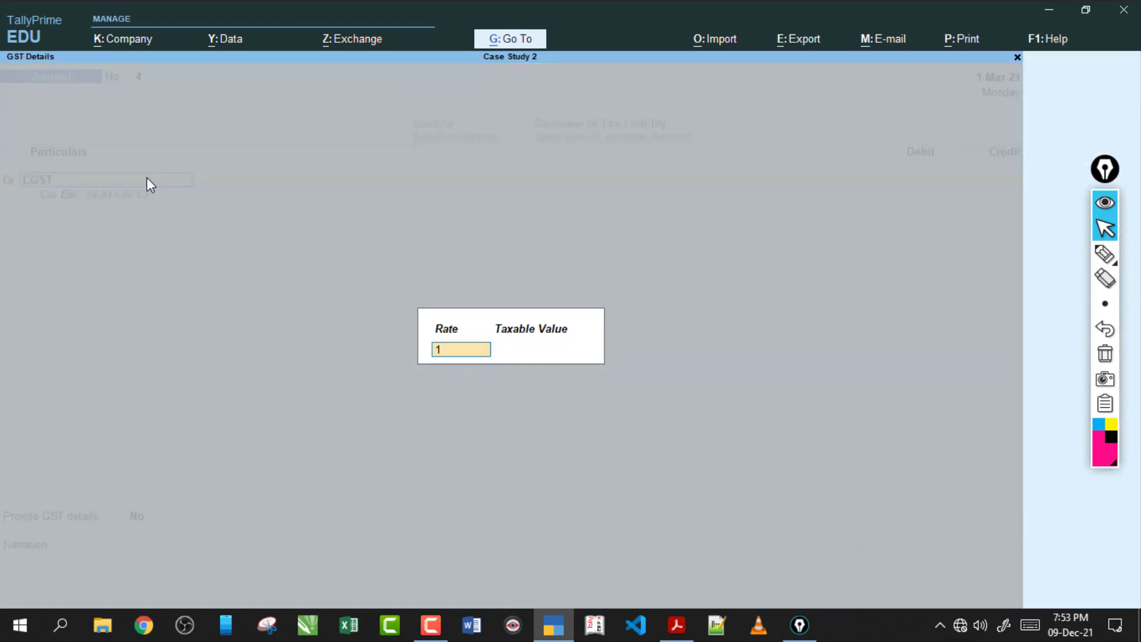
text(4)
key(Return)
text(380)
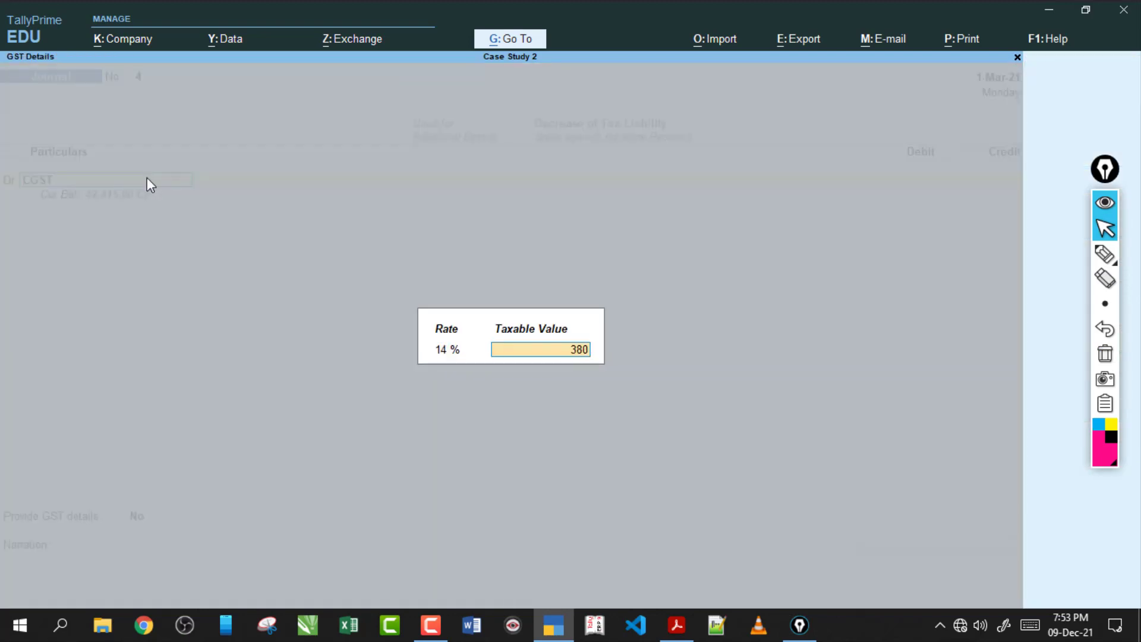
text(00)
key(Return)
text(53)
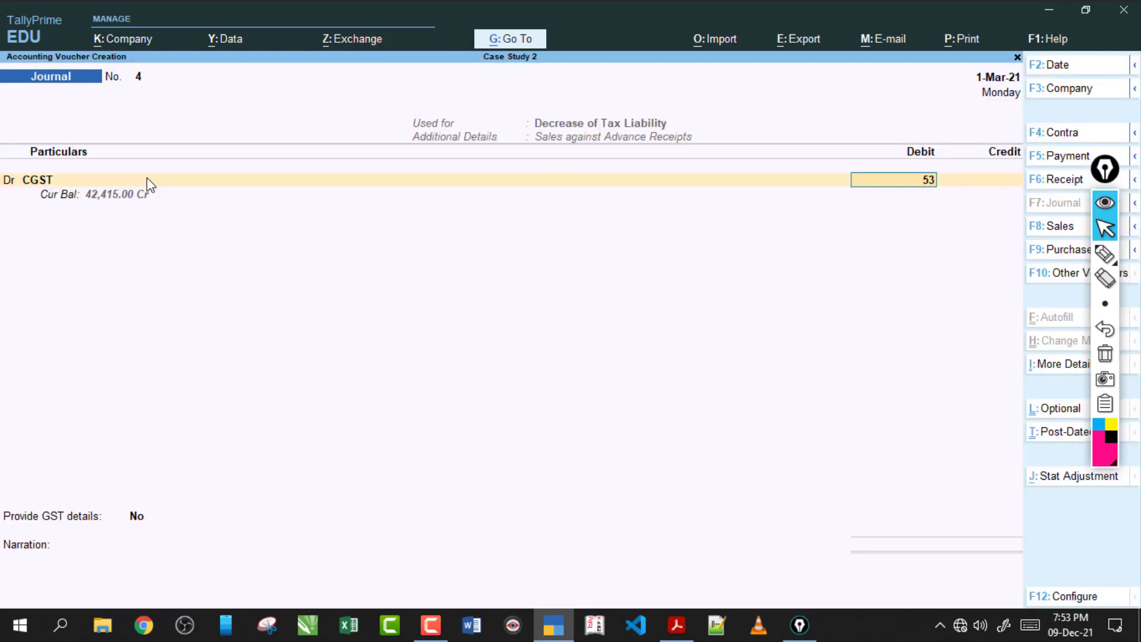
text(20)
key(Return)
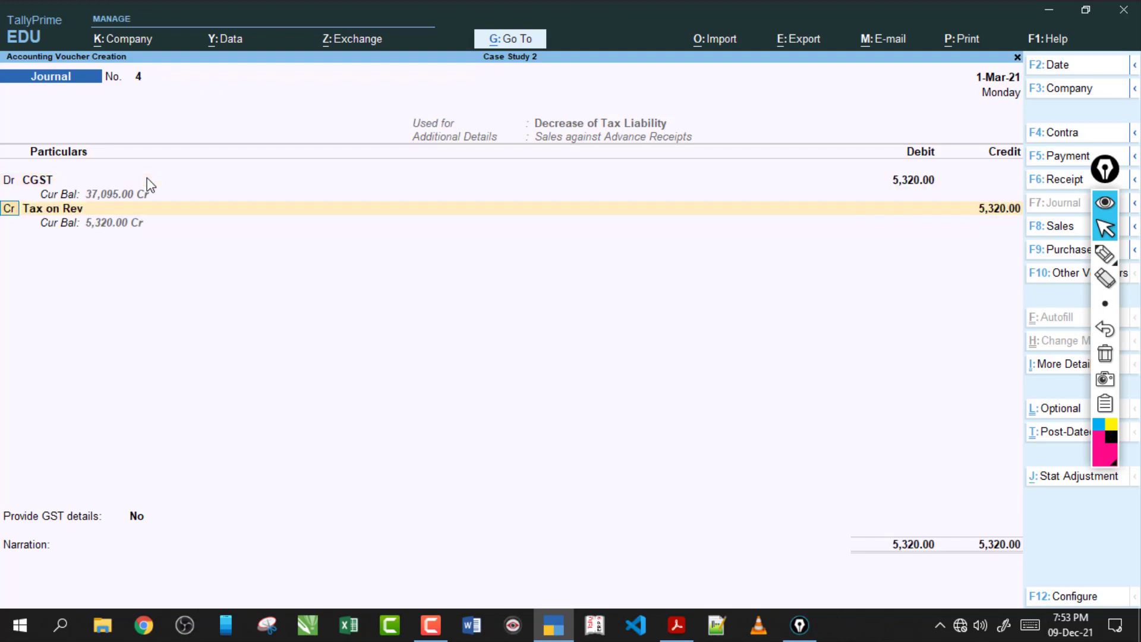
Add a second debit line for the SGST ledger with 5,320, keeping the 14% rate and taxable value of 38,000
text(d)
key(Return)
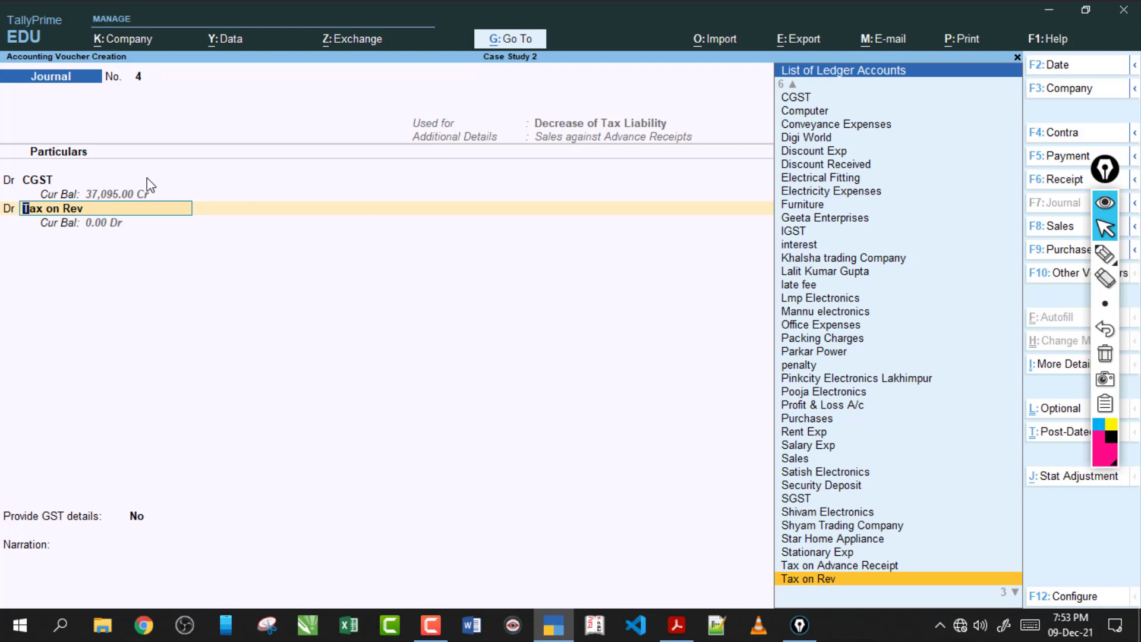
text(S)
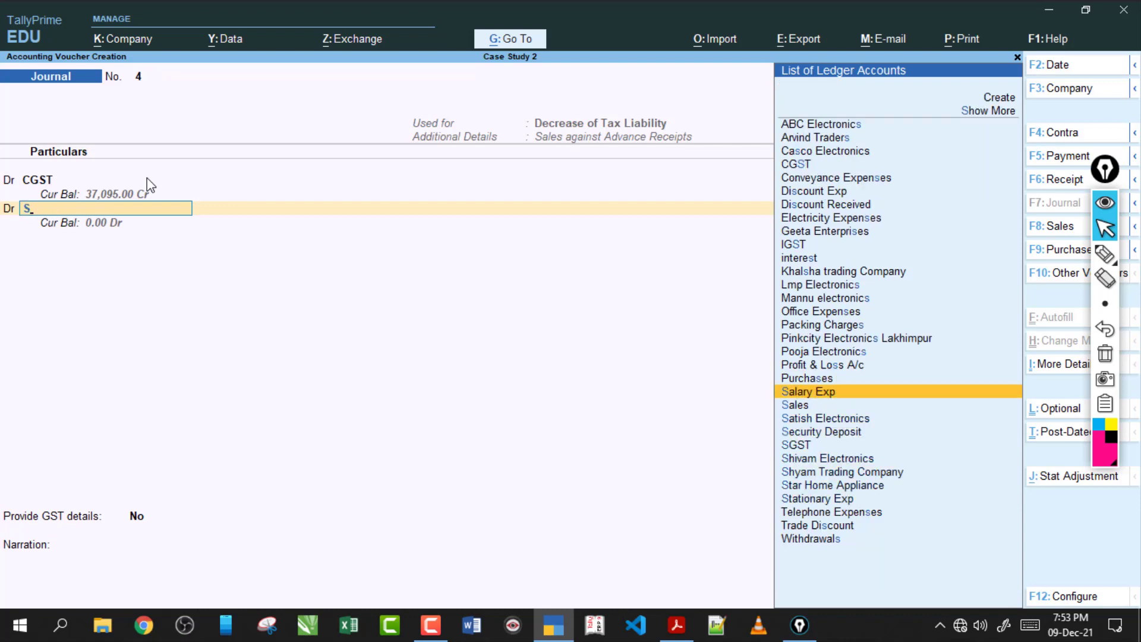
key(Down)
key(Down)
key(Down)
key(Down)
key(Return)
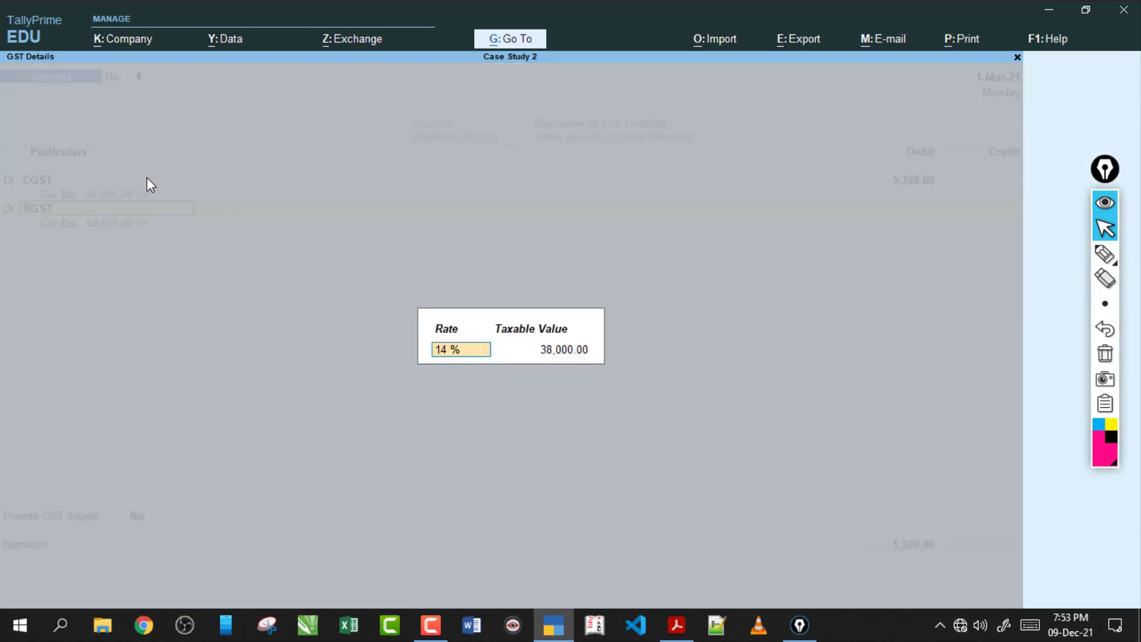
key(Return)
key(Return)
text(5,3)
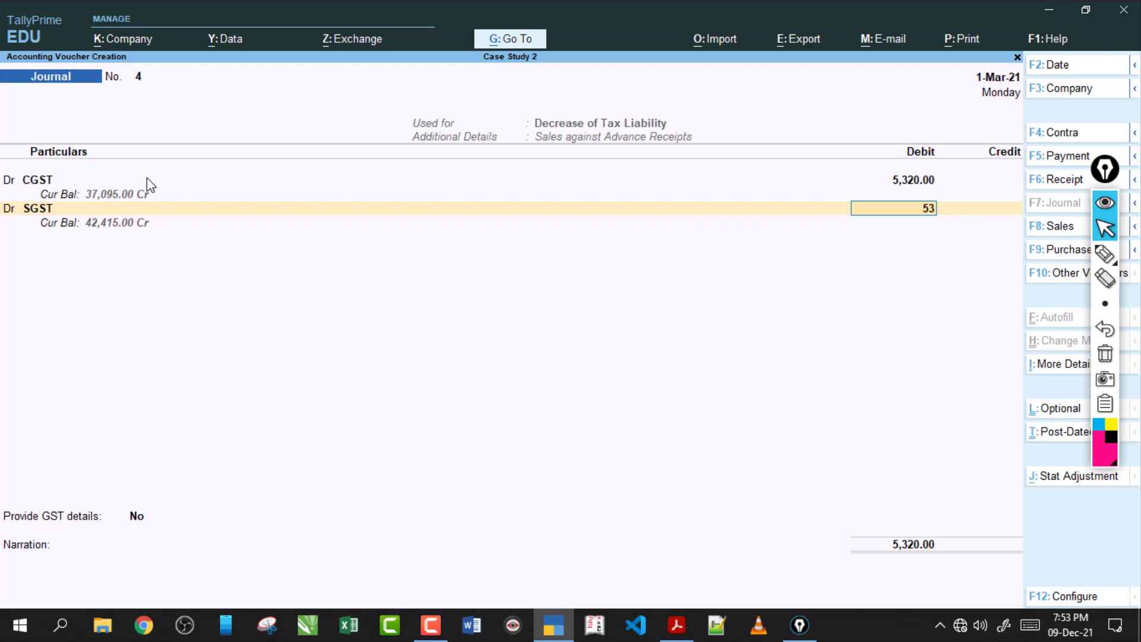
text(20)
key(Return)
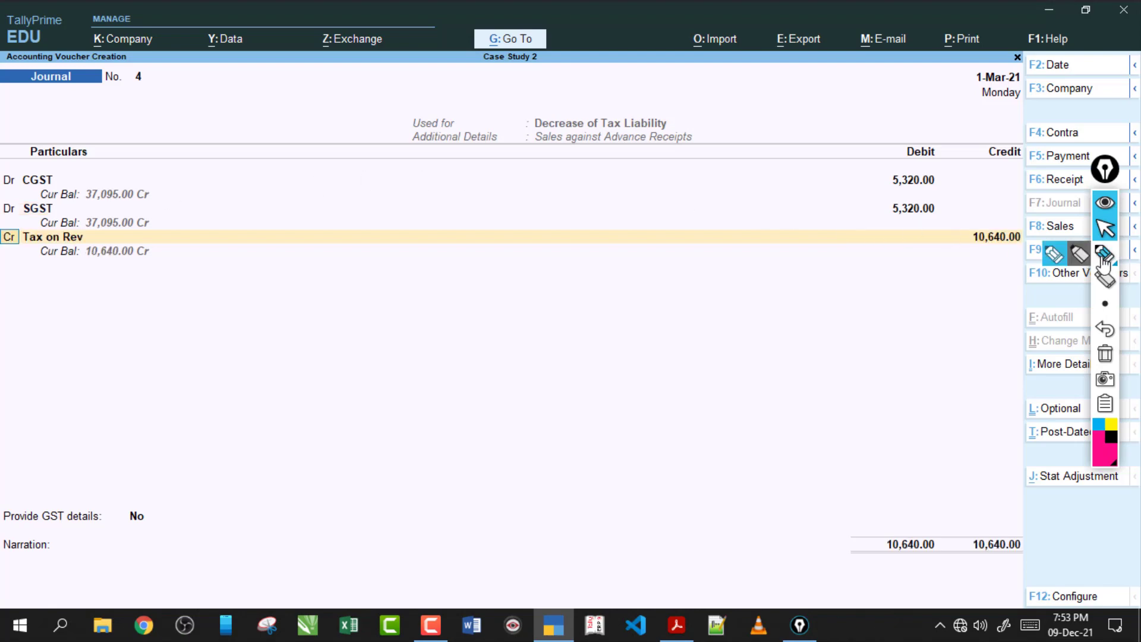
Draw pen arrows beside the CGST and SGST debit amounts and in the voucher header, clear all marks and restore the cursor
click(1104, 261)
drag(835, 177, 882, 178)
drag(863, 166, 870, 221)
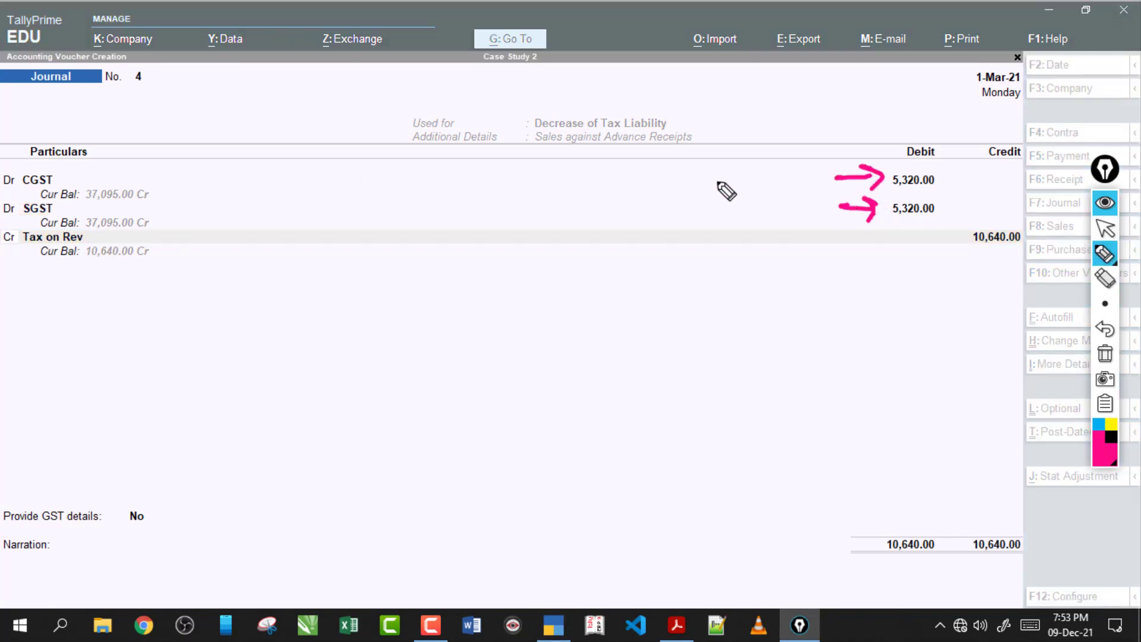
drag(328, 109, 384, 80)
drag(357, 61, 375, 105)
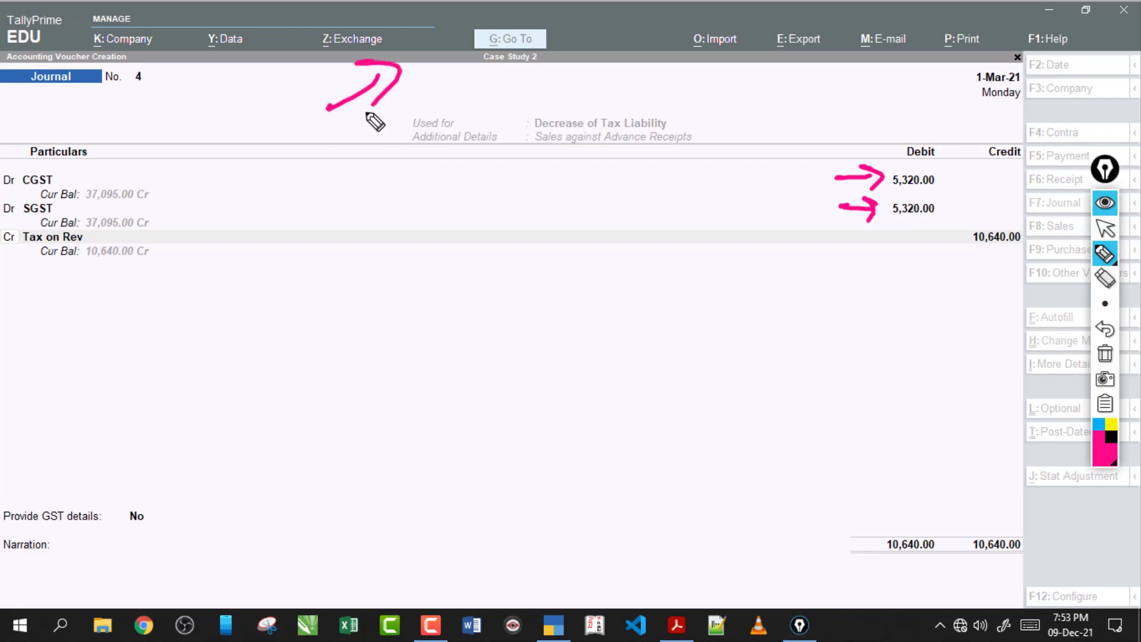
mouse_move(837, 175)
mouse_down()
mouse_move(880, 177)
mouse_move(866, 190)
mouse_move(872, 212)
mouse_up()
drag(859, 200, 869, 218)
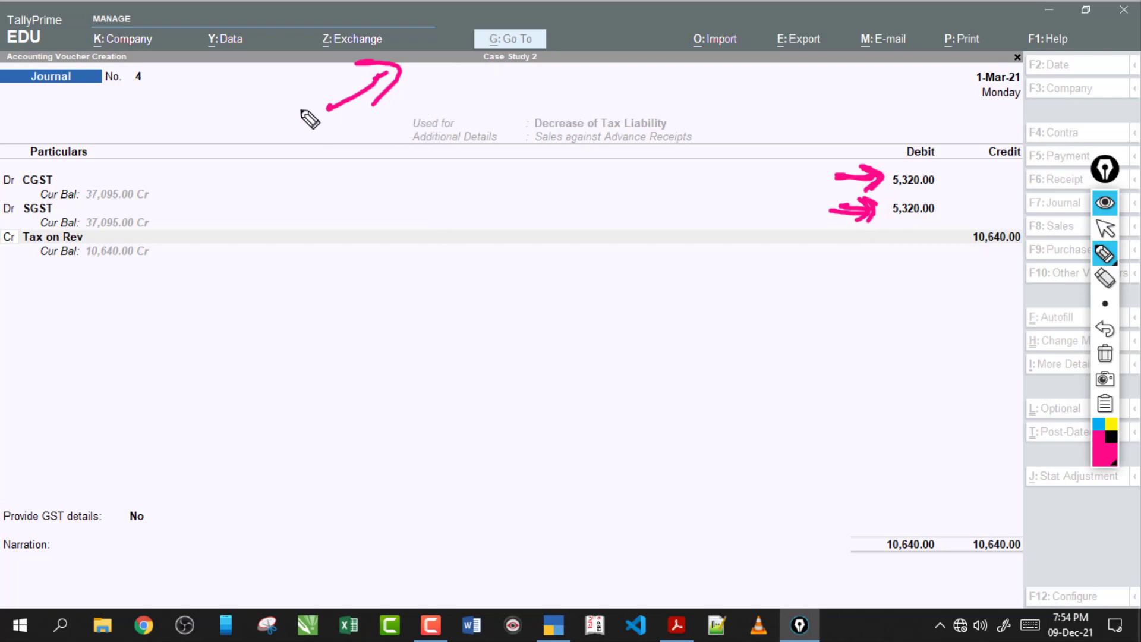
drag(309, 118, 319, 89)
click(1104, 355)
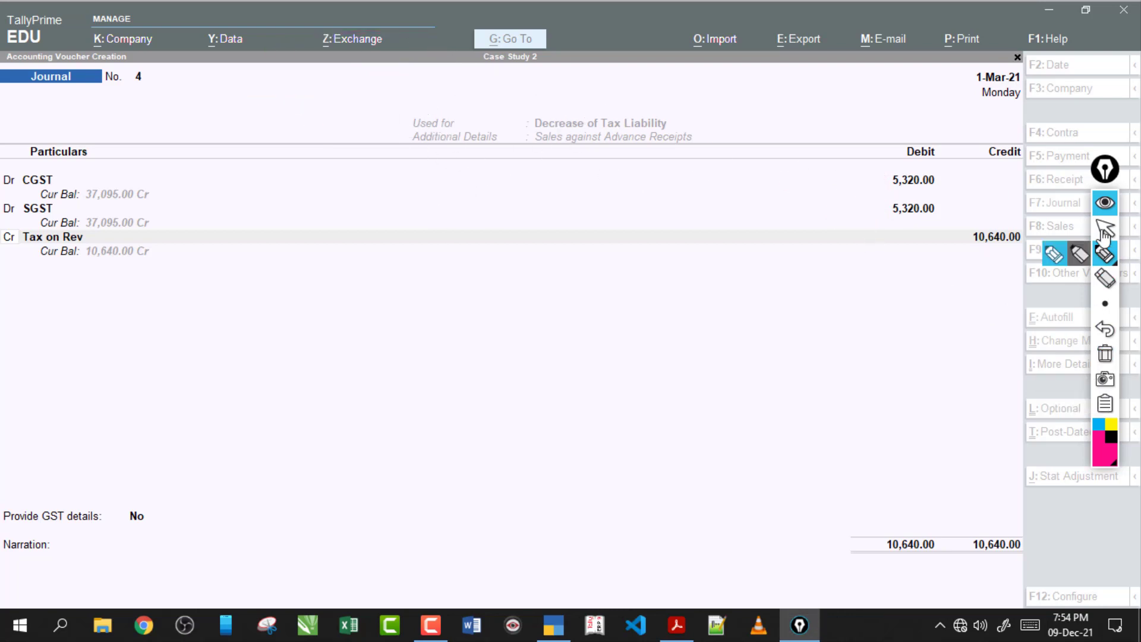
click(1105, 230)
Replace the credit line's ledger with Tax on Advance Receipt
click(957, 233)
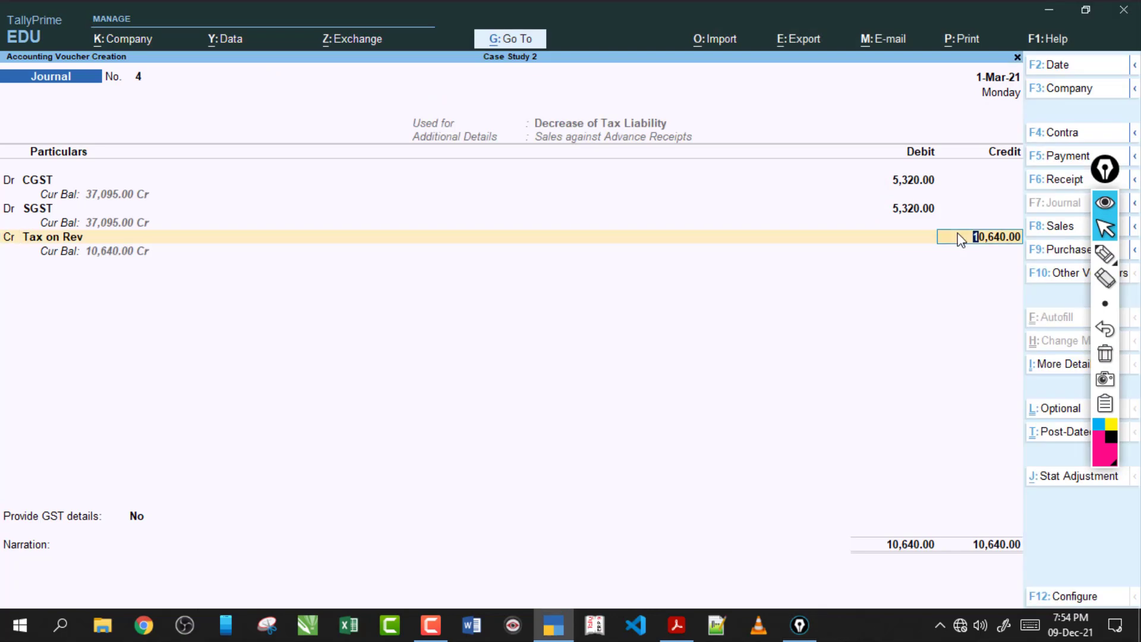
key(BackSpace)
text(T)
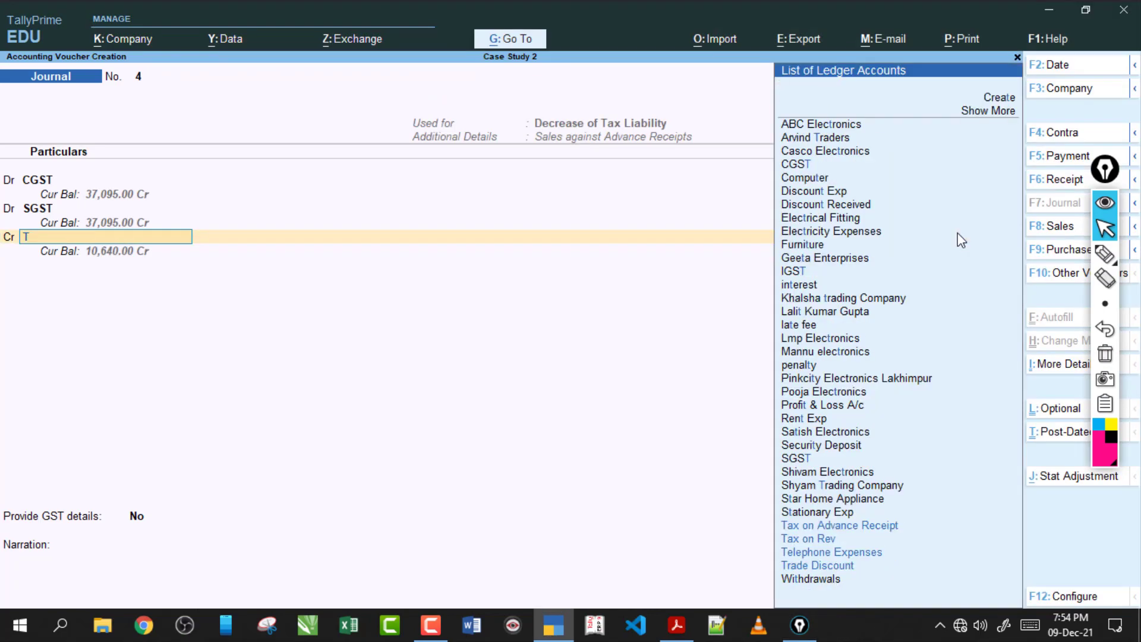
text(a)
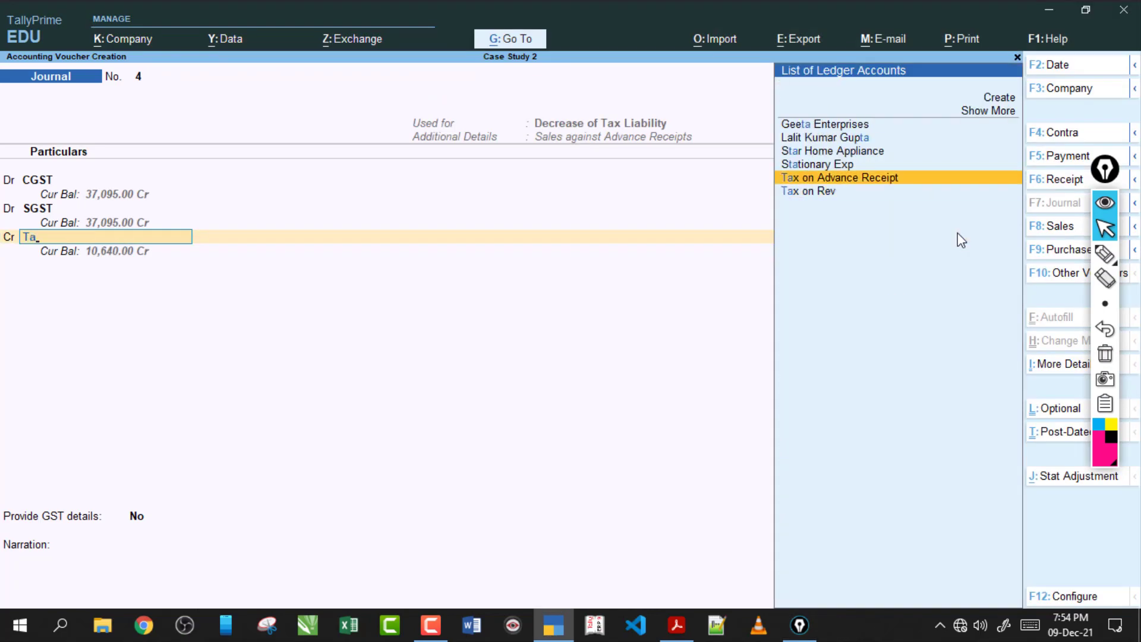
key(Return)
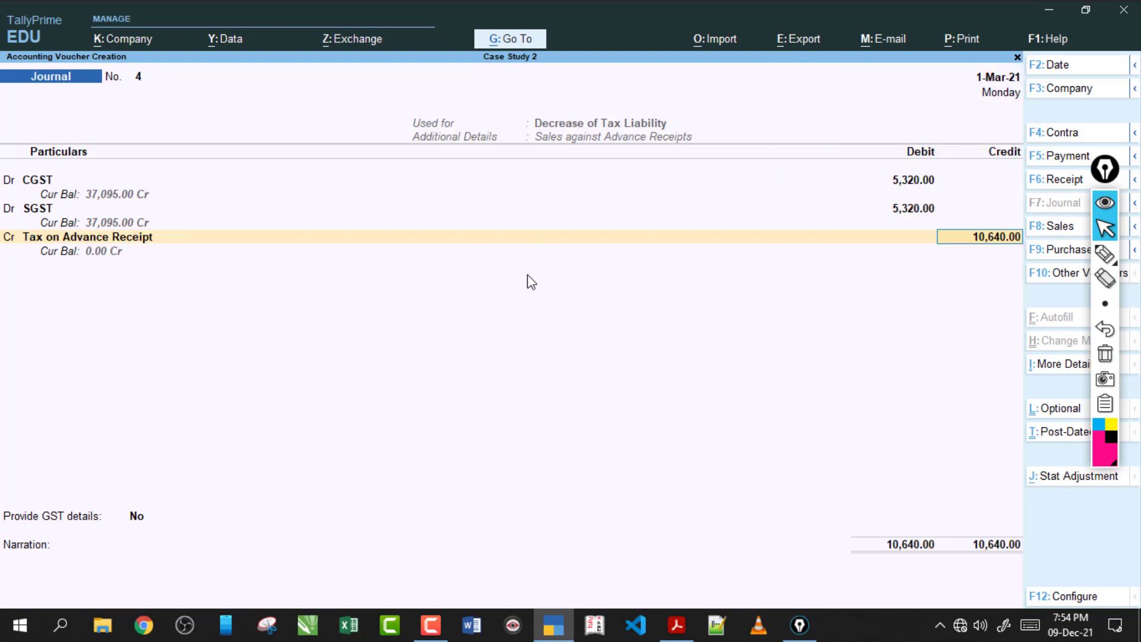
Circle the Tax on Advance Receipt ledger's current balance with the pen, clear the marks and restore the cursor
click(1105, 255)
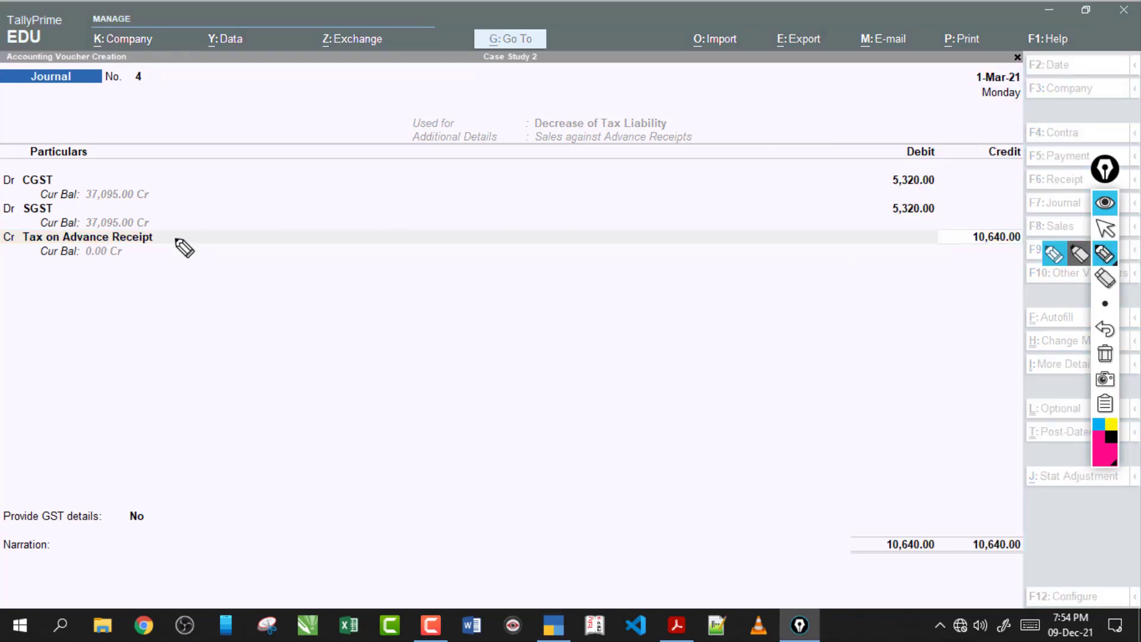
drag(80, 268, 268, 257)
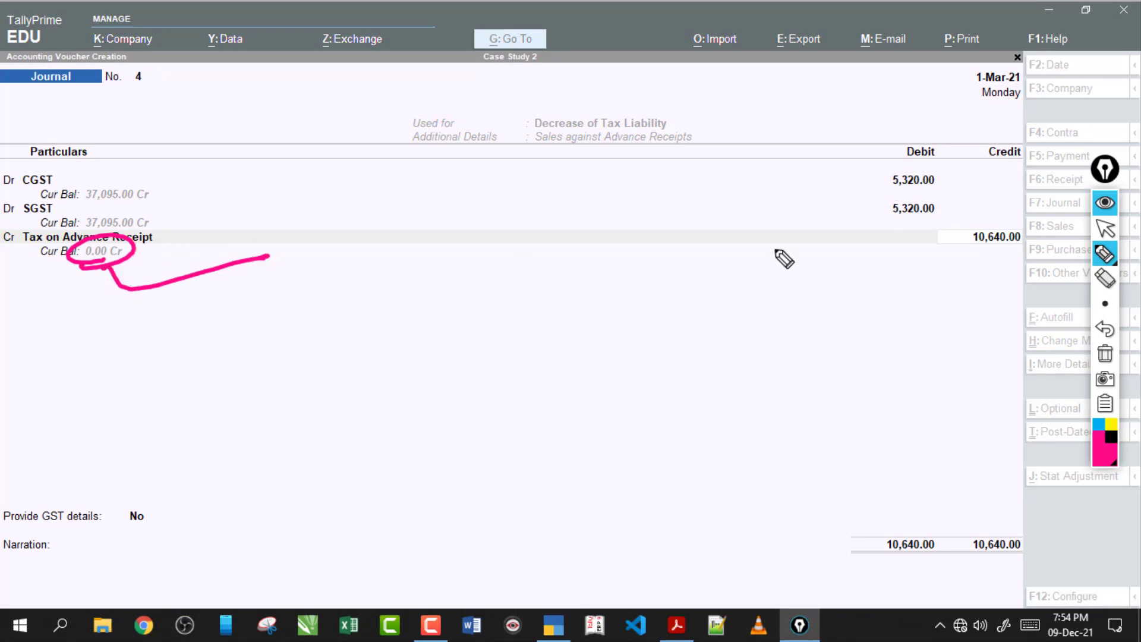
click(1104, 353)
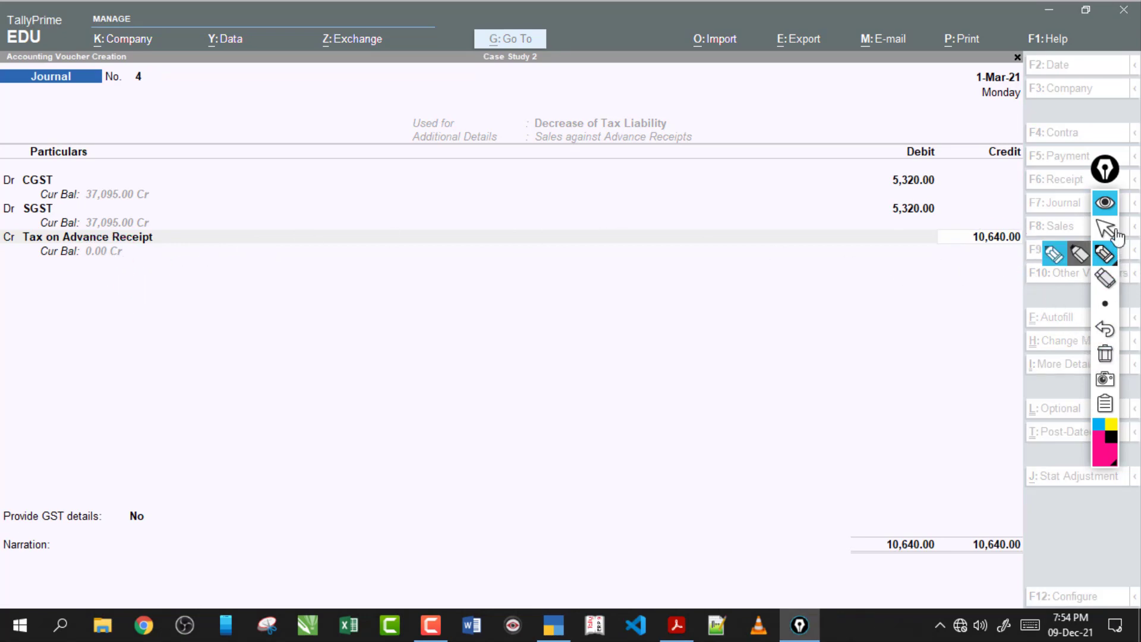
click(1105, 228)
Accept the 10,640 credit amount, leave the narration empty and save the journal voucher
click(1005, 244)
key(Return)
key(Return)
key(Return)
key(Return)
key(Return)
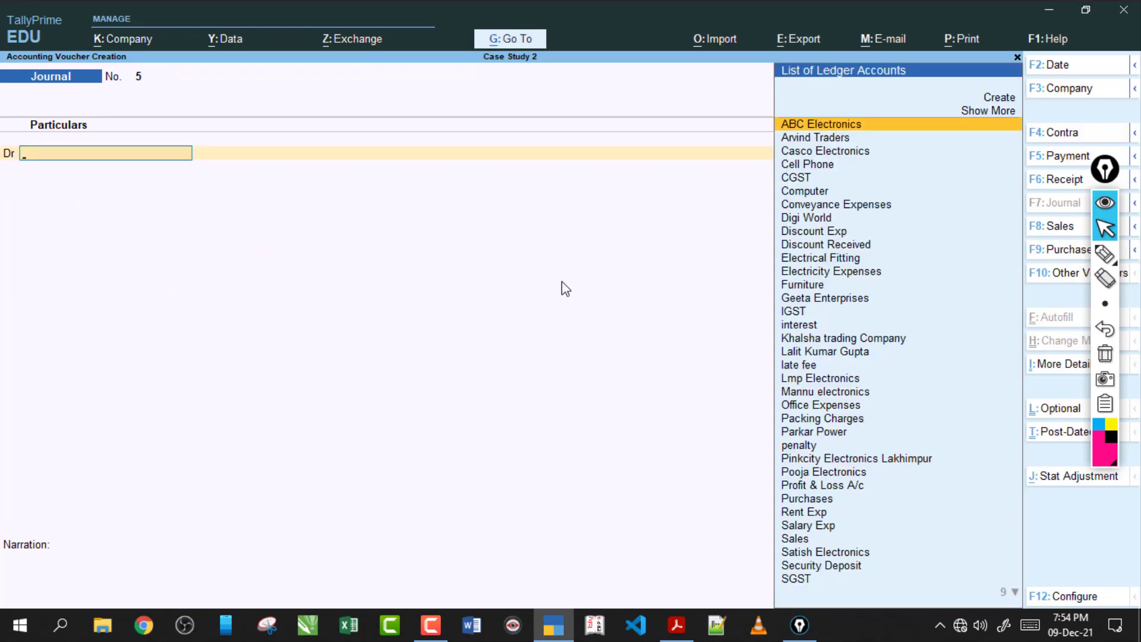
Switch to the case study PDF, mark transaction 83's supplier, dealer type, purchase and advance payment wording with the pen, and clear the marks
click(677, 625)
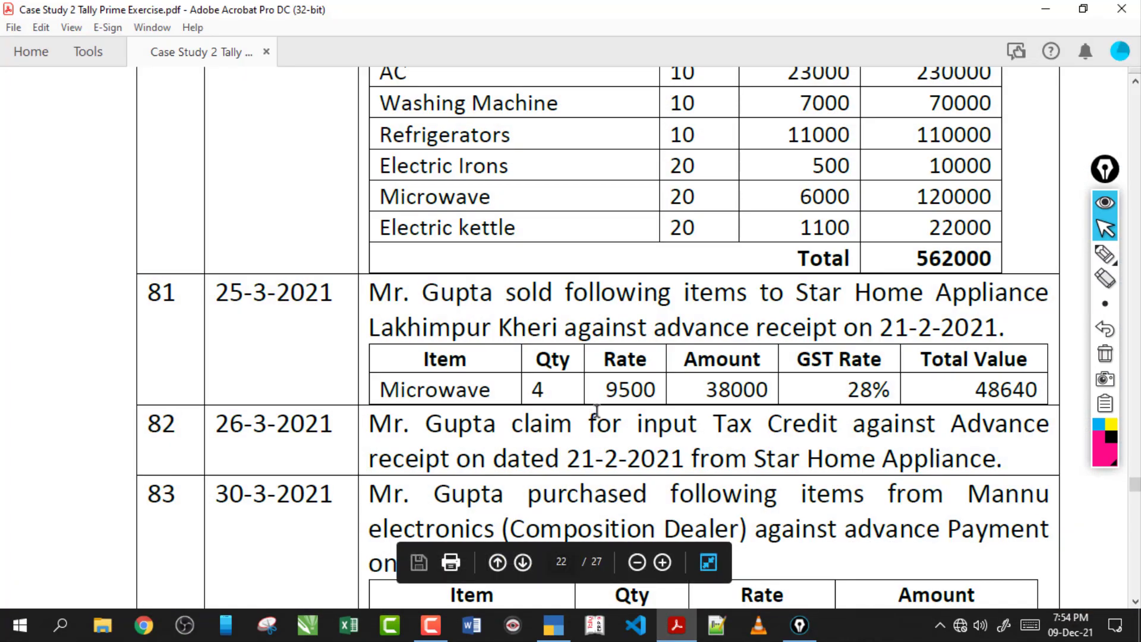
scroll(596, 410, down, 5)
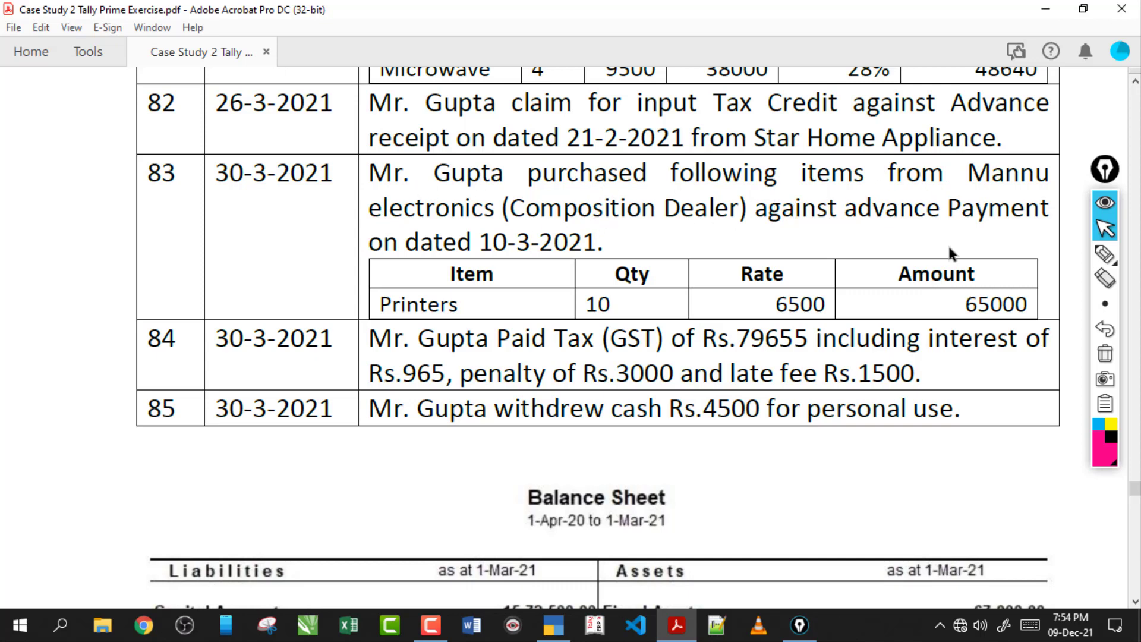
click(1106, 257)
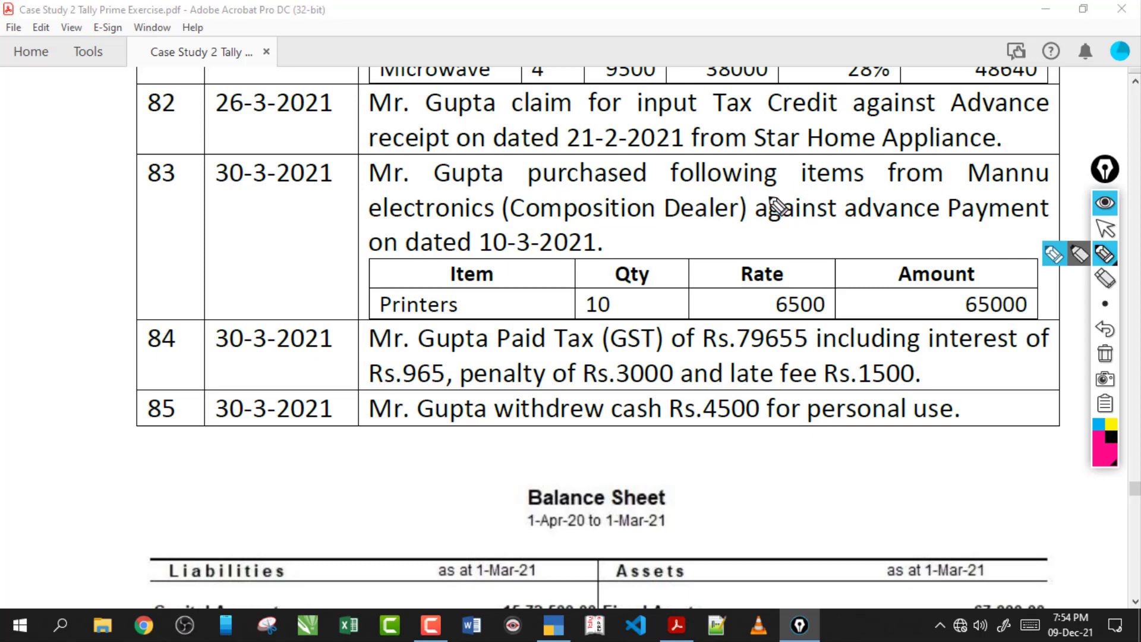
drag(959, 192, 1028, 194)
drag(390, 226, 704, 220)
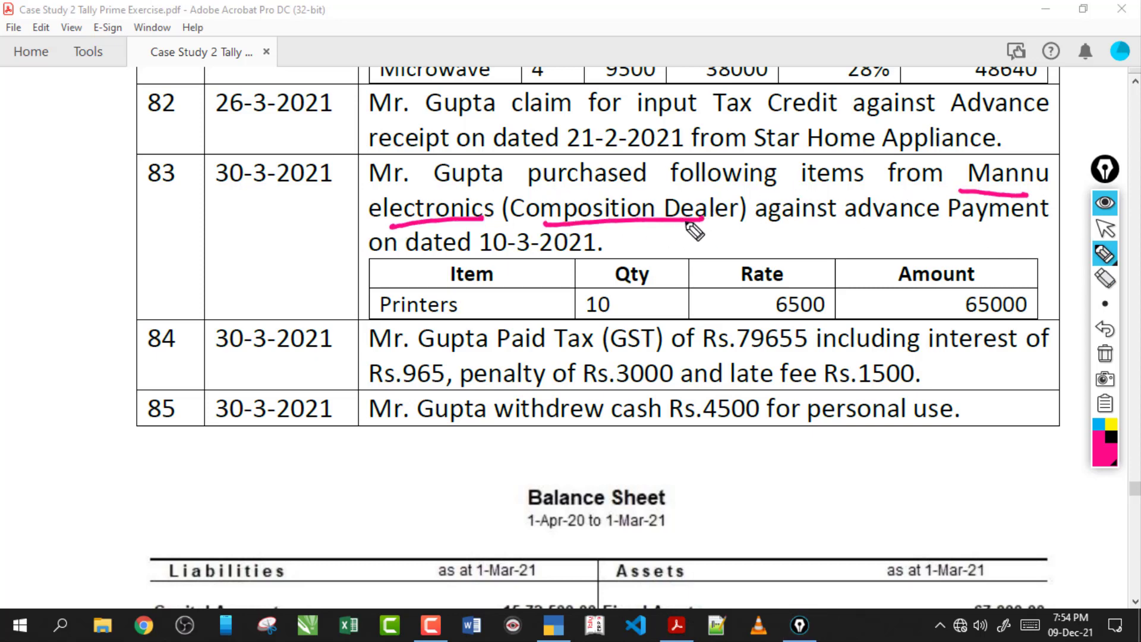
mouse_move(553, 190)
mouse_down()
mouse_move(535, 182)
mouse_move(618, 208)
mouse_up()
drag(878, 228, 989, 236)
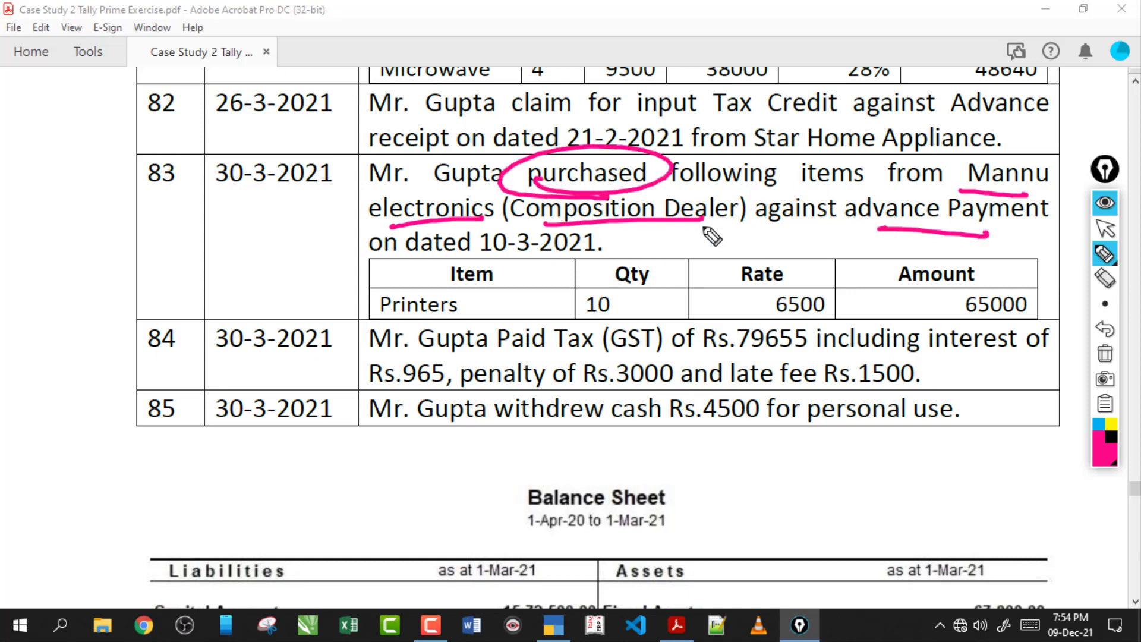
click(1105, 353)
click(1105, 228)
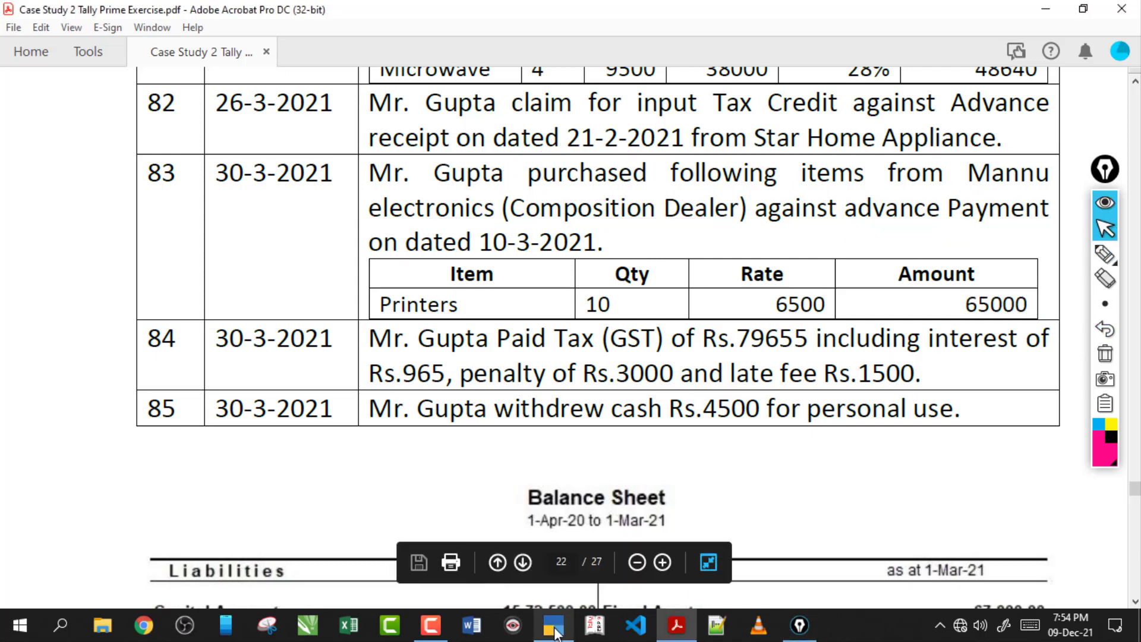
Return to TallyPrime and start a purchase voucher for Mannu electronics without a supplier invoice number, accepting the default party details
click(553, 625)
key(F9)
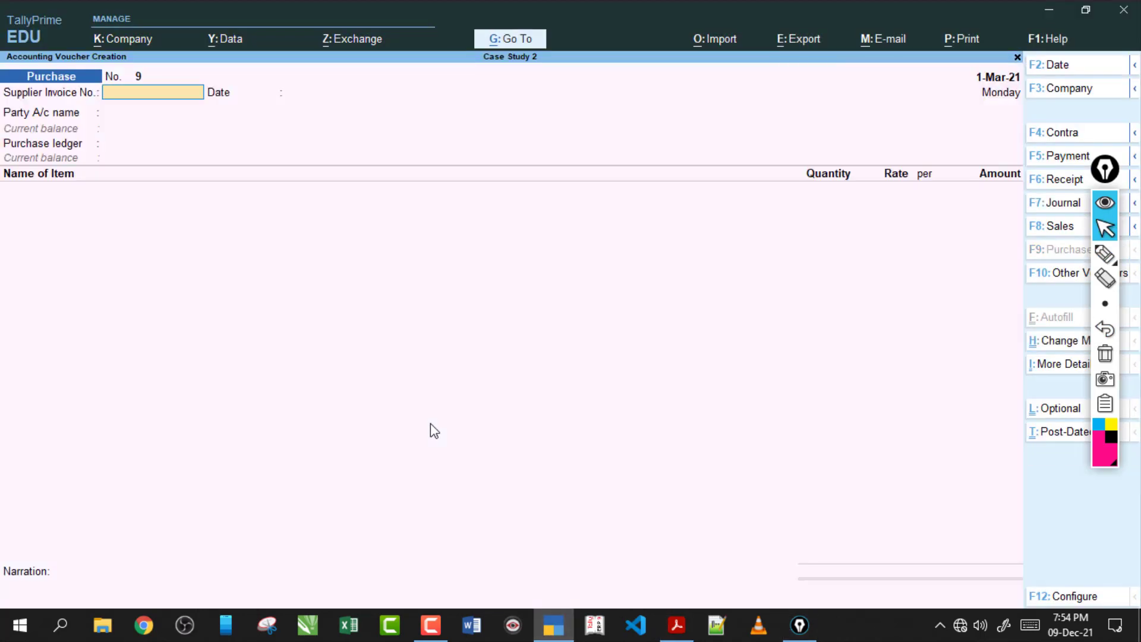
key(Return)
key(Return)
text(M)
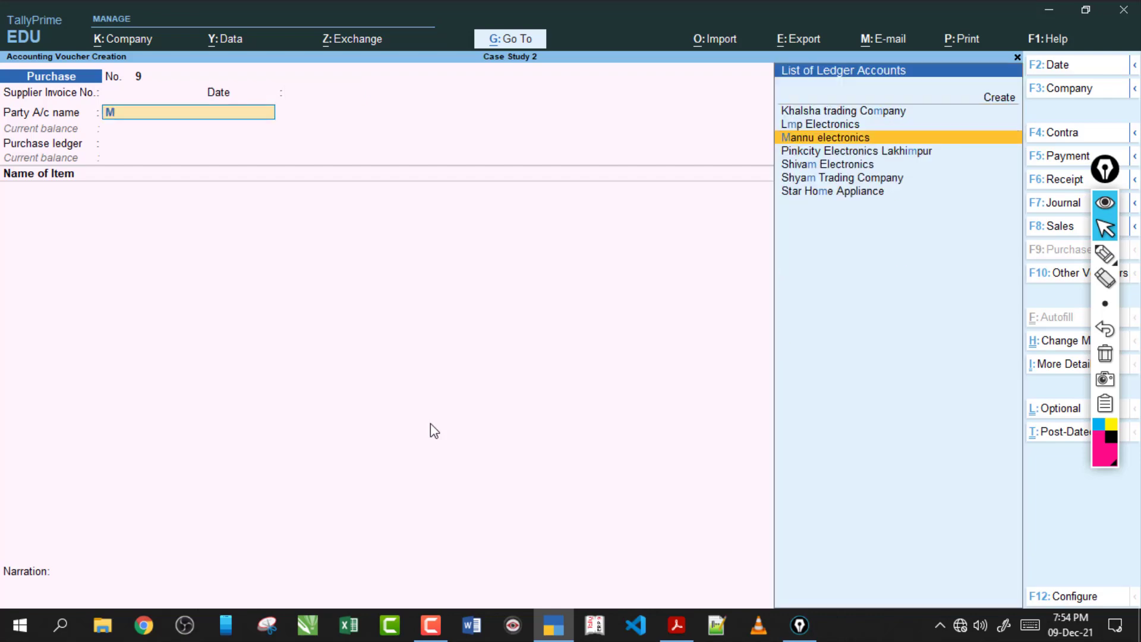
key(Return)
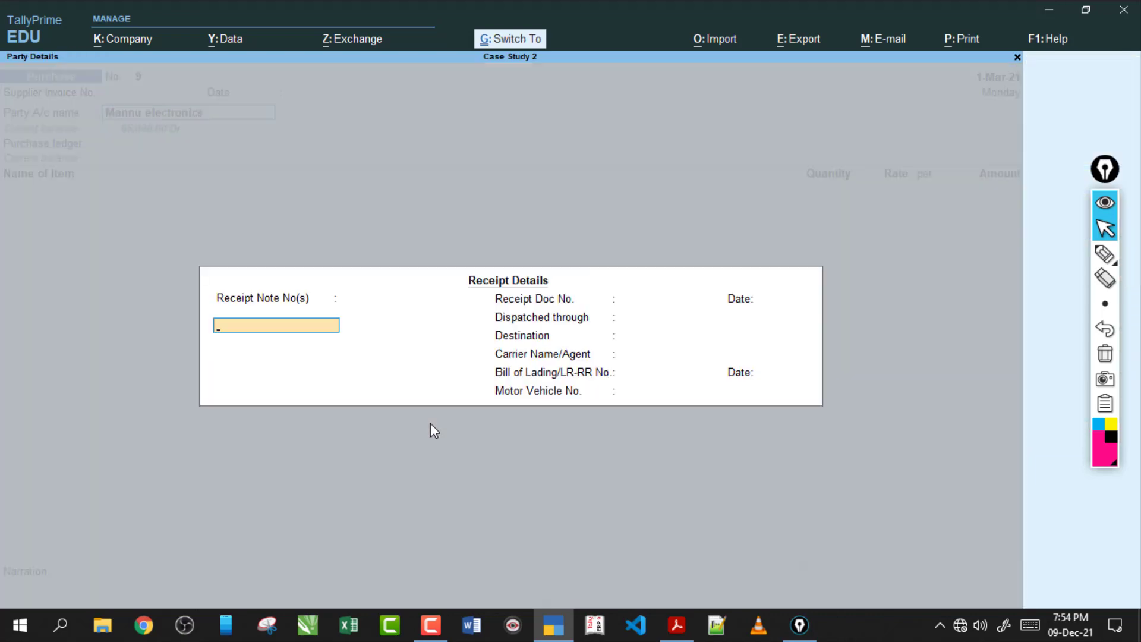
key(Return)
key(ctrl+a)
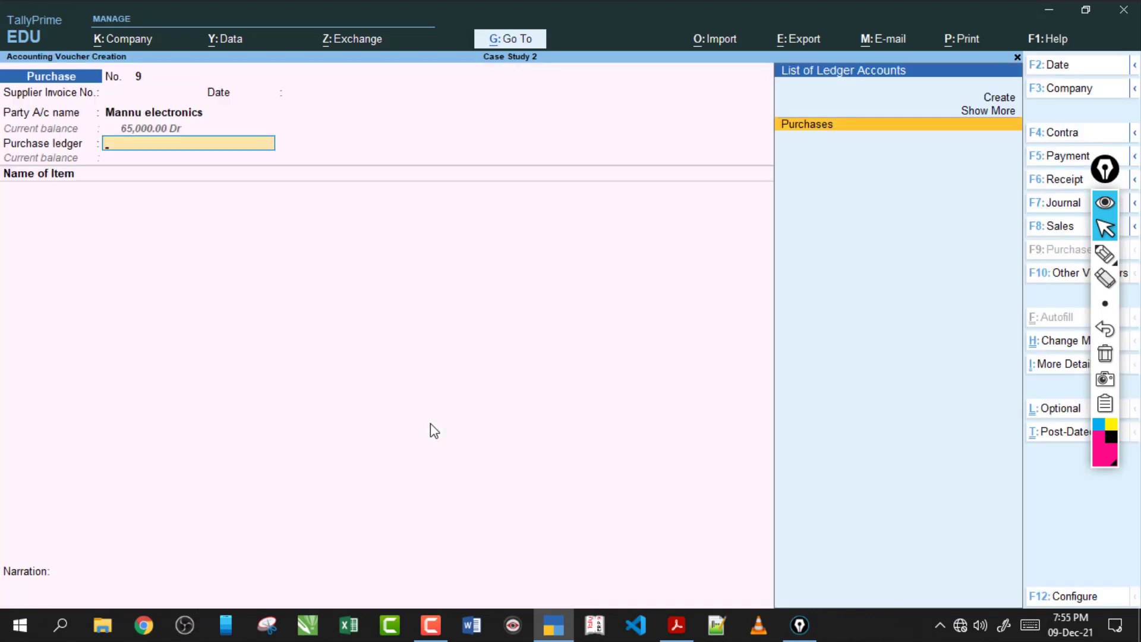
Set the purchase ledger to Purchases and classify the transaction as Purchase From Composition Dealer
key(Return)
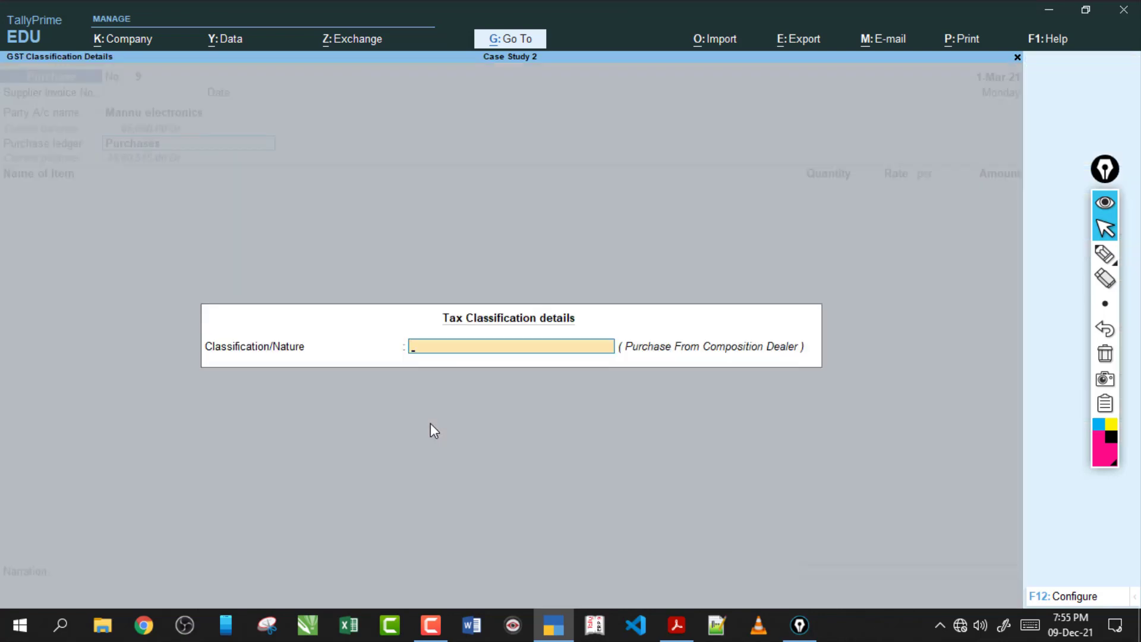
text(P)
key(Down)
key(Down)
key(Down)
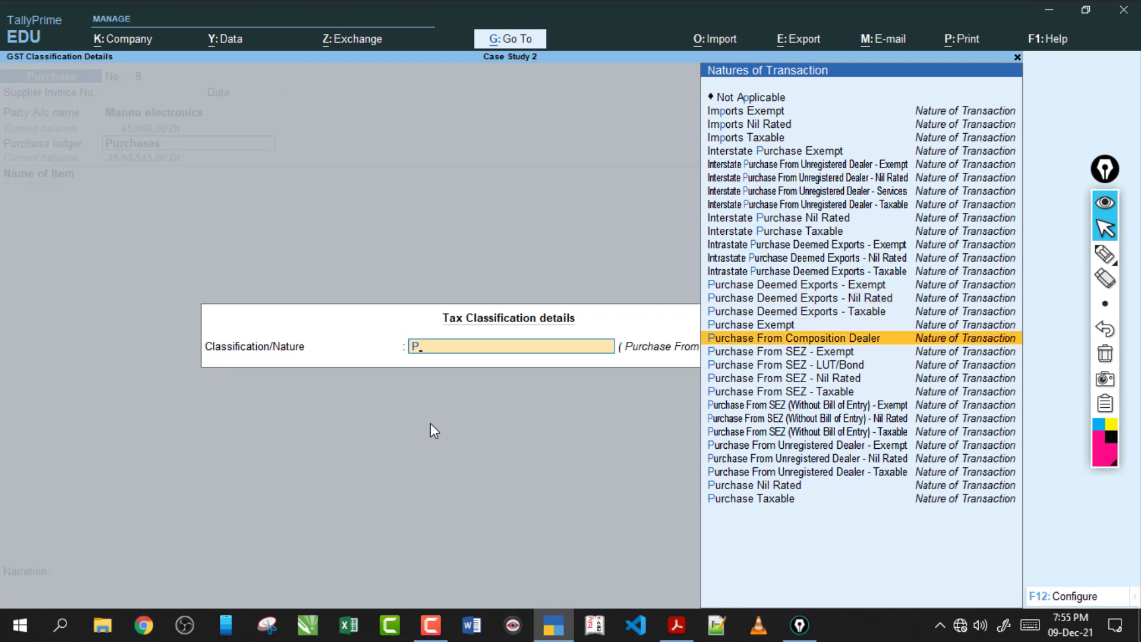
key(Return)
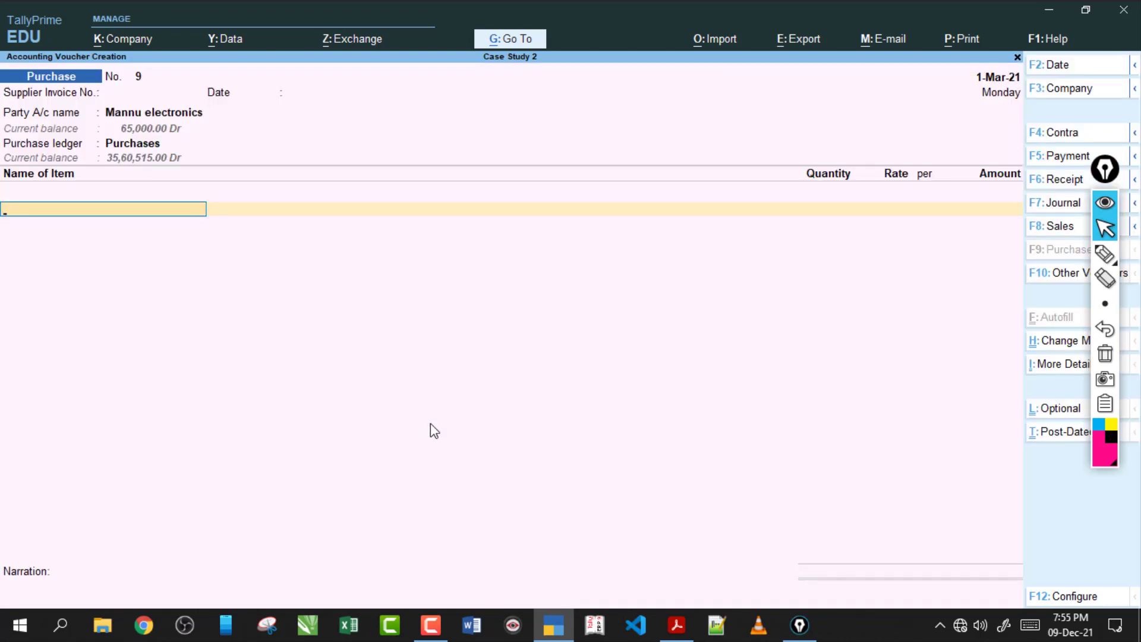
Add 10 nos of Printers at location Nirmal Nagar with a rate of 6,500 and end the item list
click(677, 630)
click(678, 631)
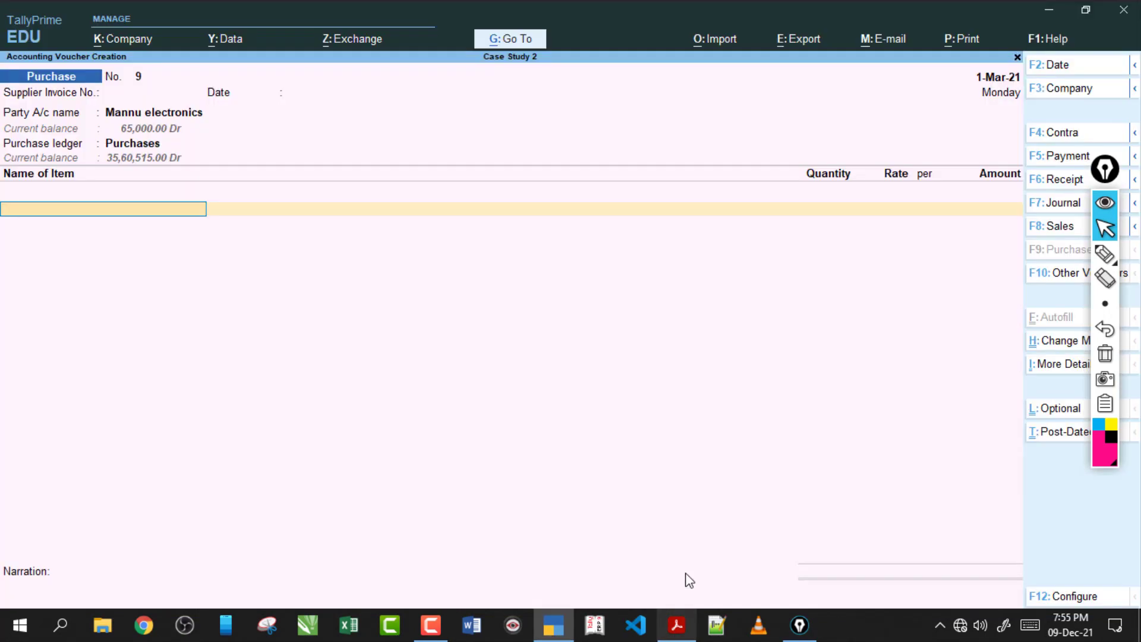
text(P)
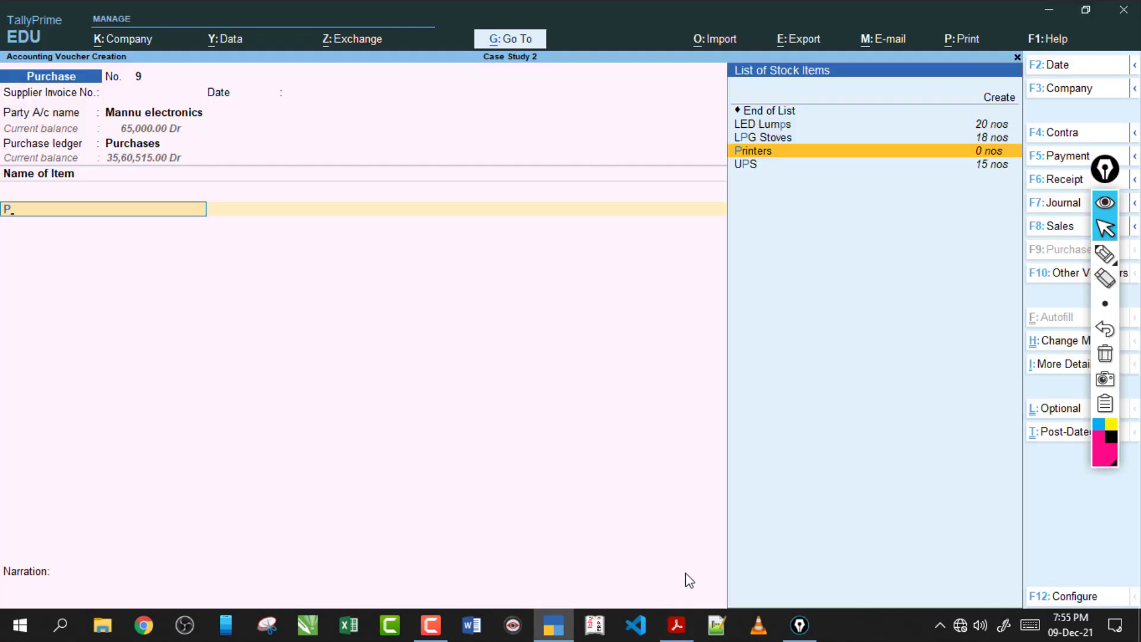
key(Return)
key(Return)
text(10)
key(Return)
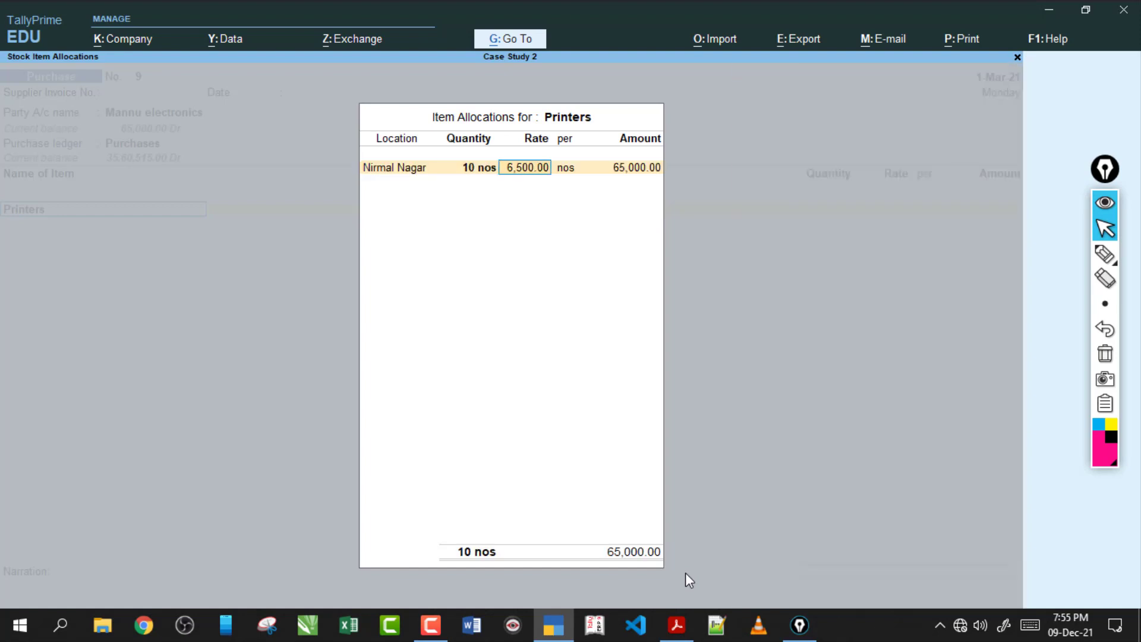
key(Return)
key(Return)
key(Return)
key(Return)
key(Return)
key(Return)
key(Return)
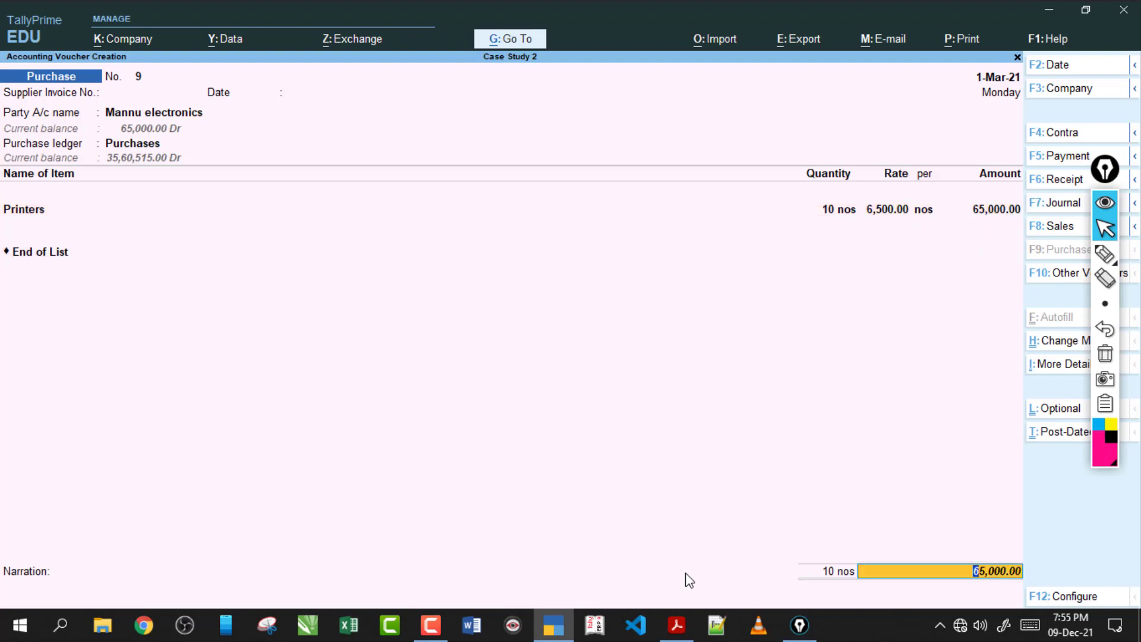
Settle the 65,000 bill as Agst Ref against advance reference 35 and save the purchase voucher
key(Return)
key(Up)
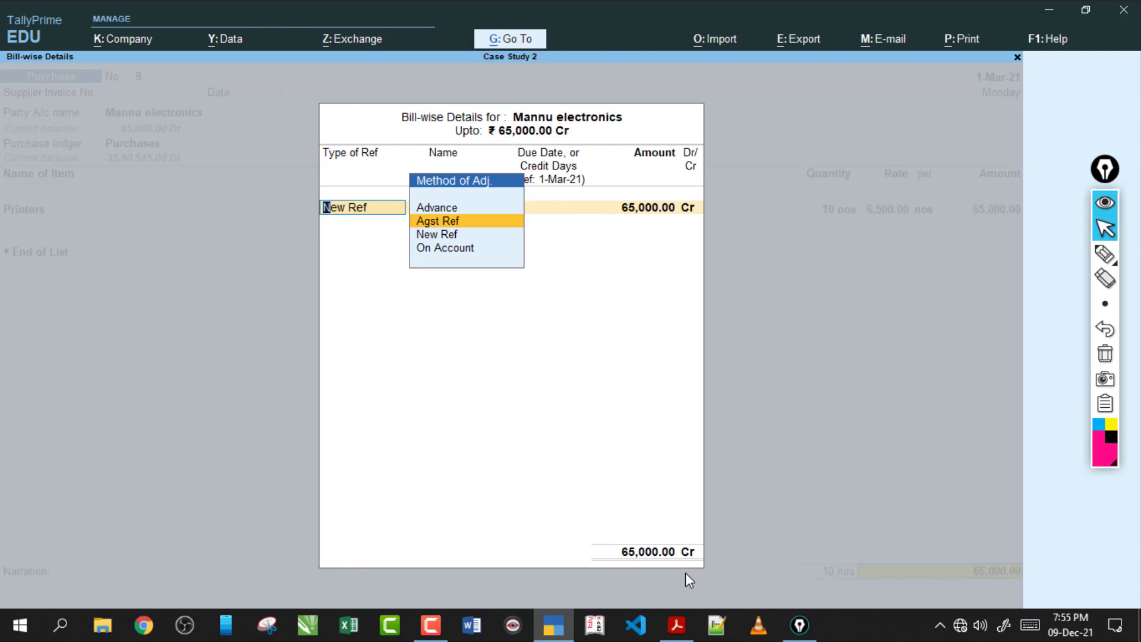
key(Return)
key(Up)
key(Return)
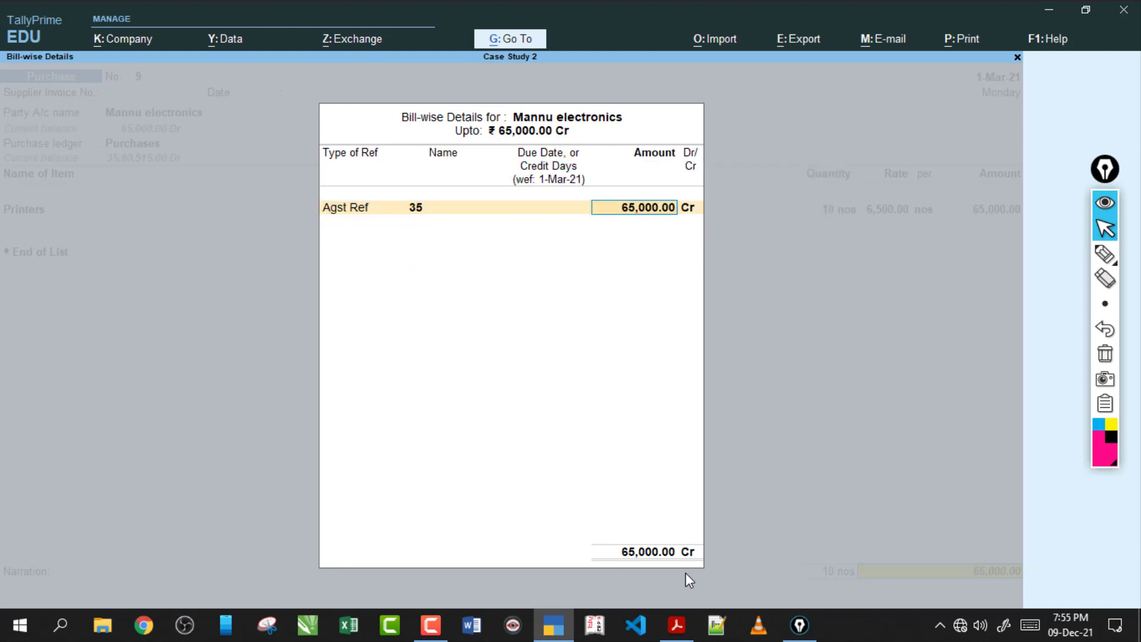
key(Return)
key(Return)
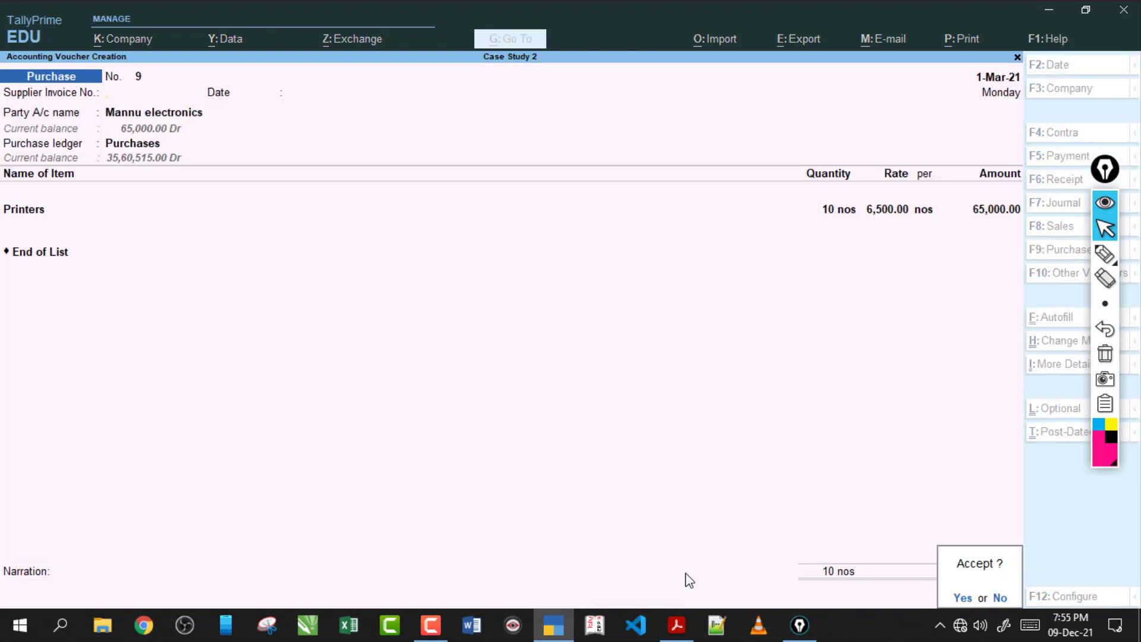
key(Return)
Switch to the case study PDF and examine the GST, interest, penalty and late fee amounts in transaction 84
click(677, 637)
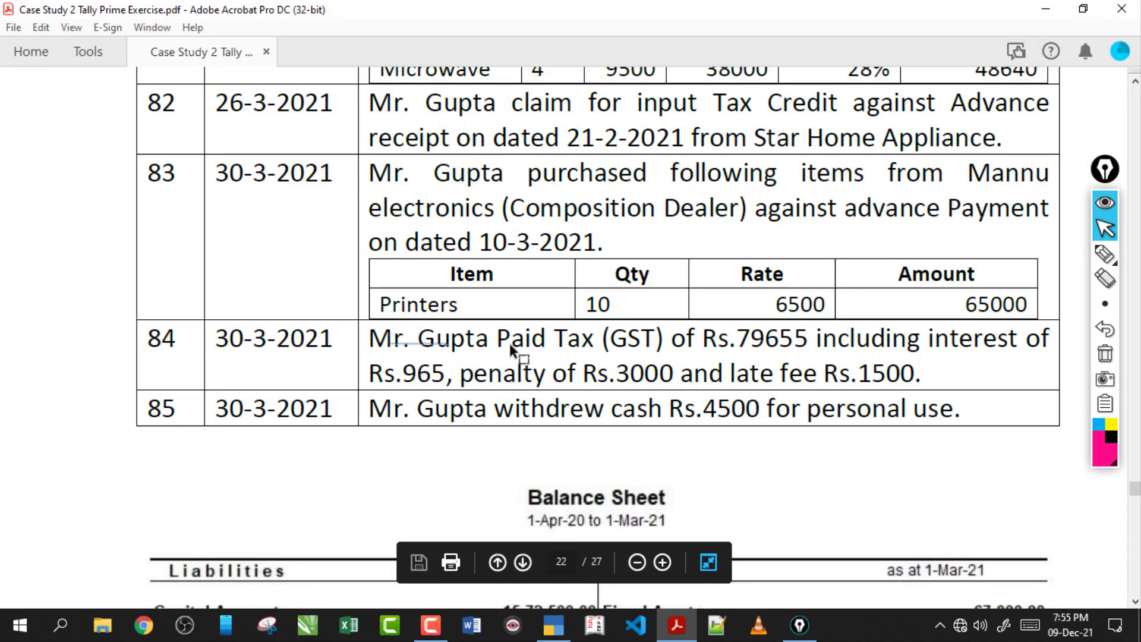
drag(510, 345, 675, 356)
drag(395, 333, 626, 343)
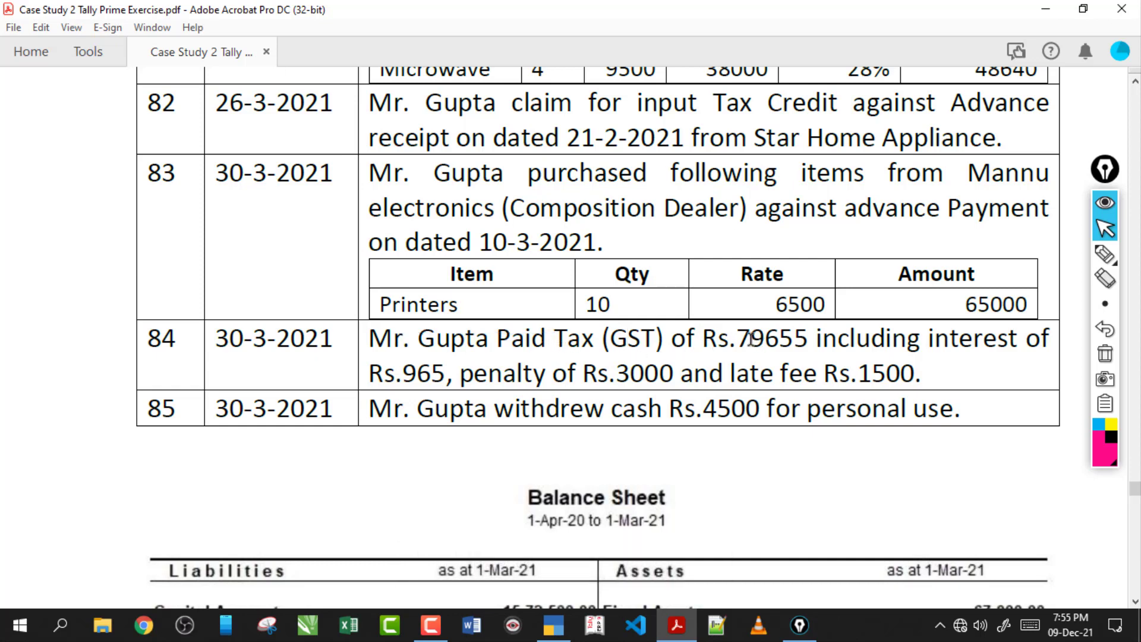
drag(808, 338, 750, 341)
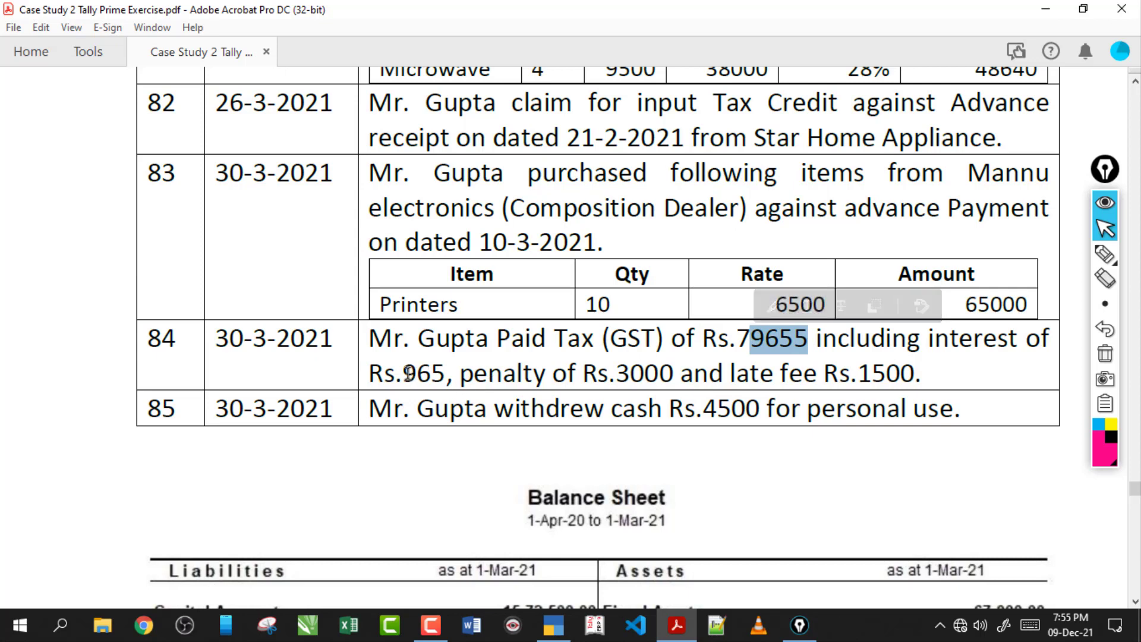
drag(406, 373, 459, 375)
click(539, 376)
drag(617, 375, 687, 382)
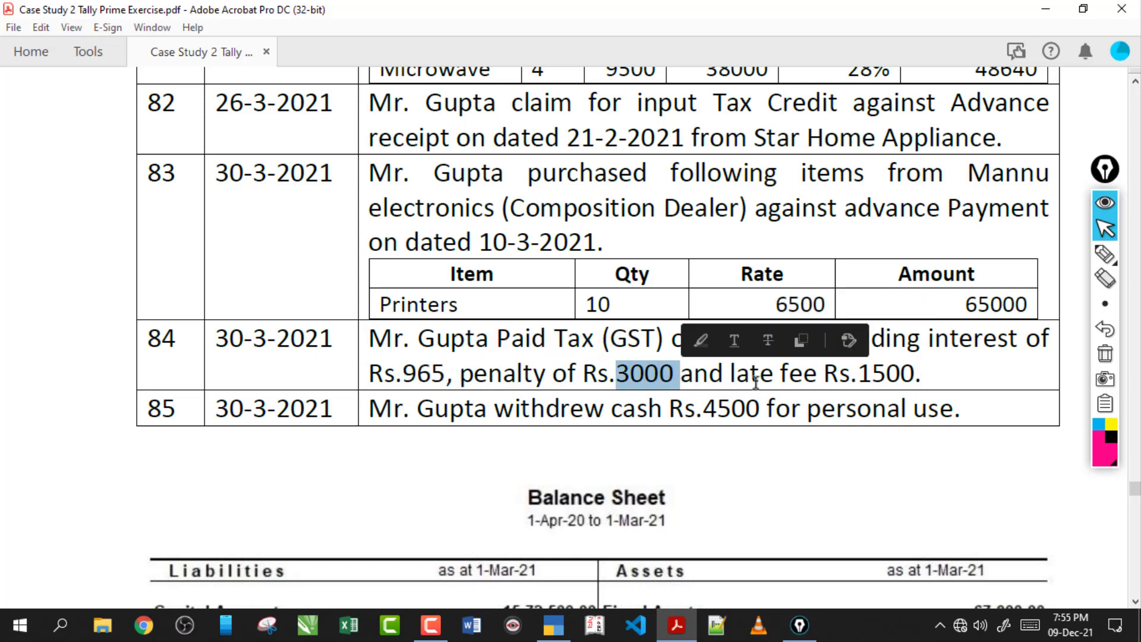
click(755, 383)
drag(857, 374, 383, 340)
click(876, 373)
click(409, 356)
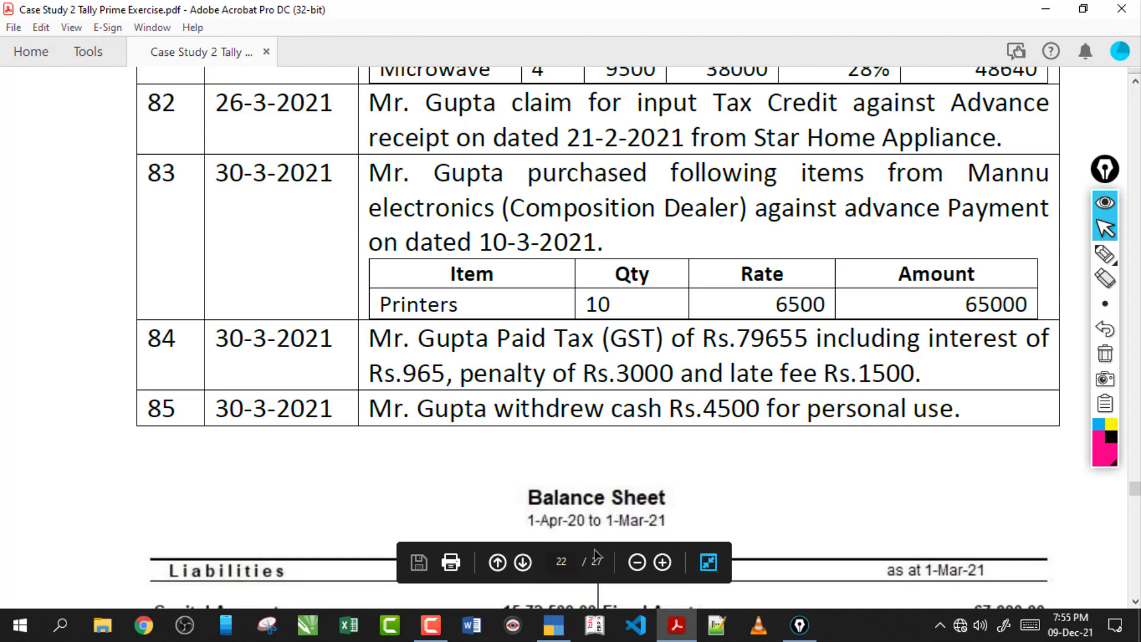
Return to TallyPrime, quit the blank purchase voucher and open the Trial Balance at Duties & Taxes
click(554, 625)
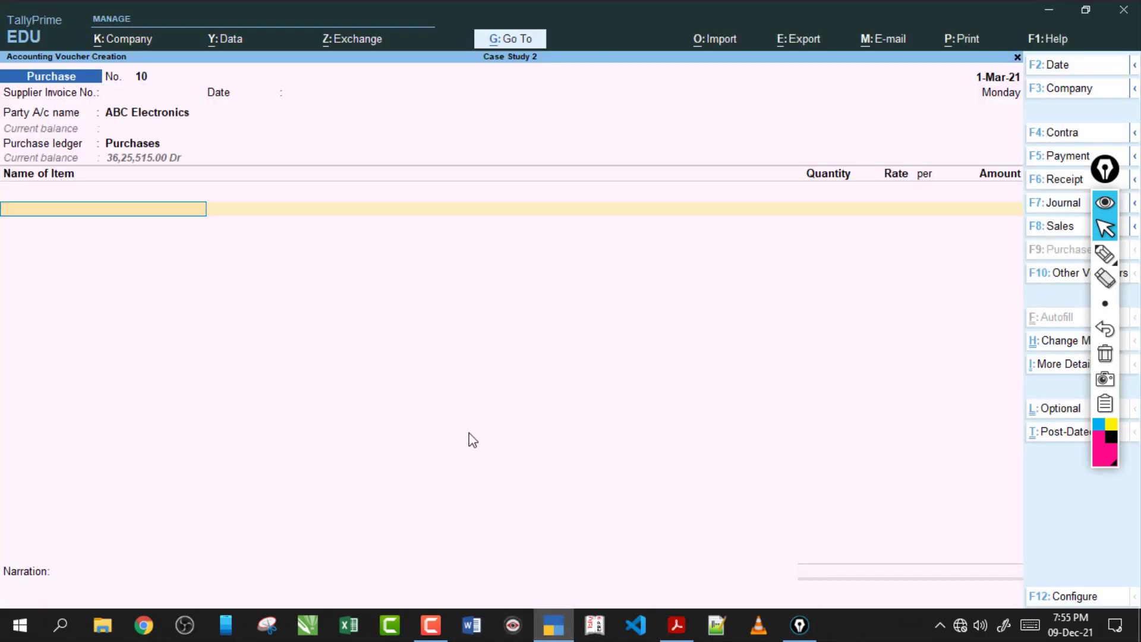
key(Escape)
key(y)
key(d)
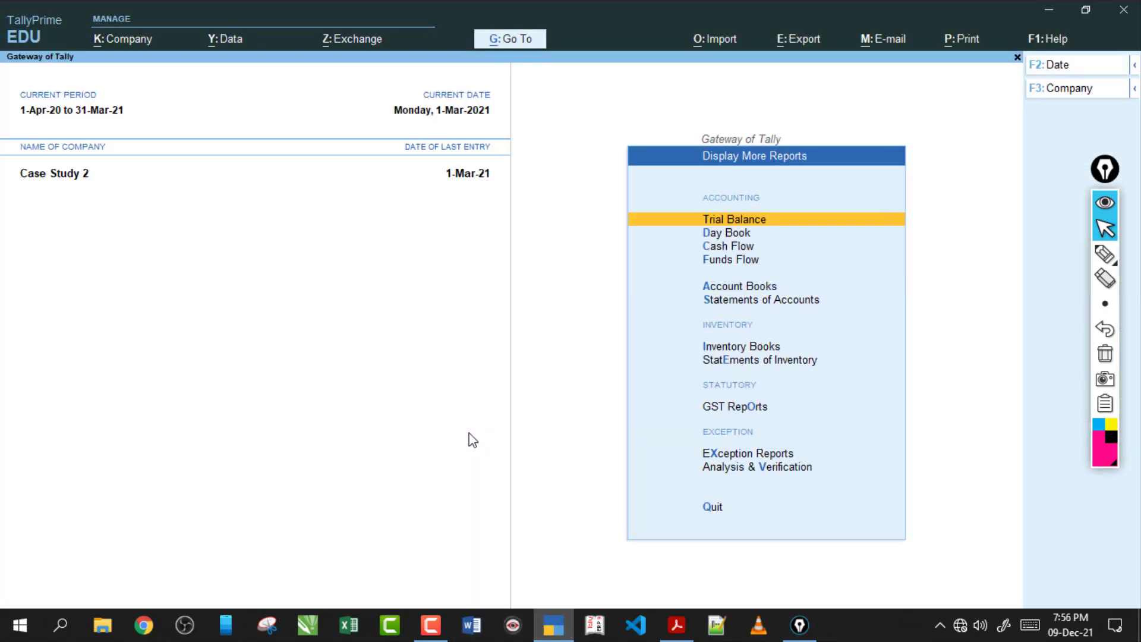
key(t)
key(Down)
key(Down)
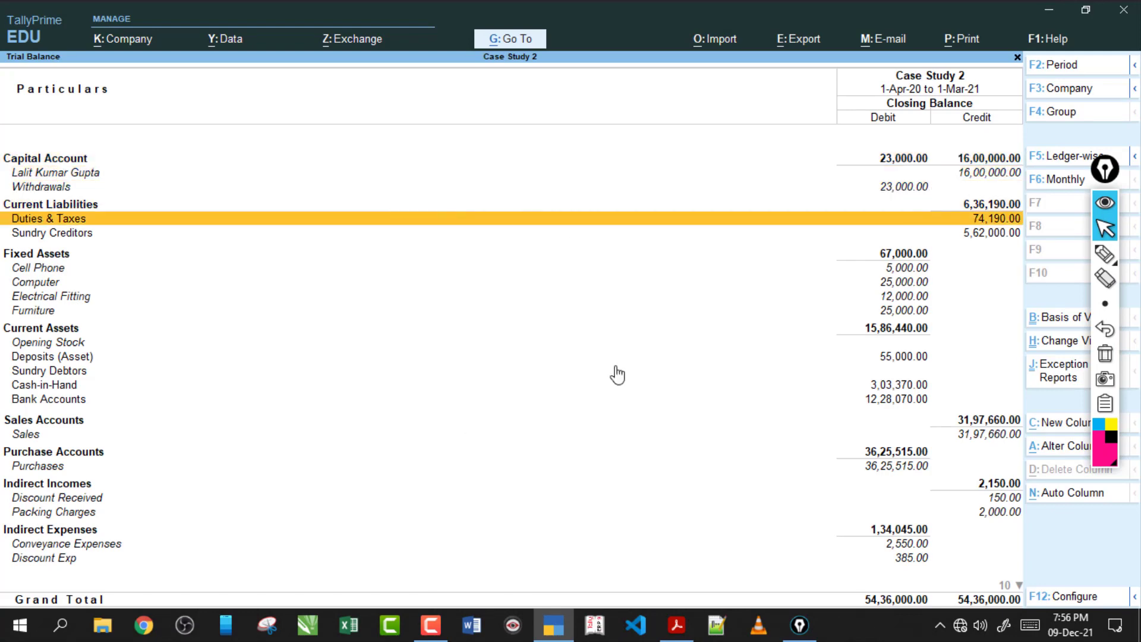
Recheck transaction 84's tax amount in the case study PDF and subtract 1500 from 79655 in Calculator
click(683, 631)
click(683, 635)
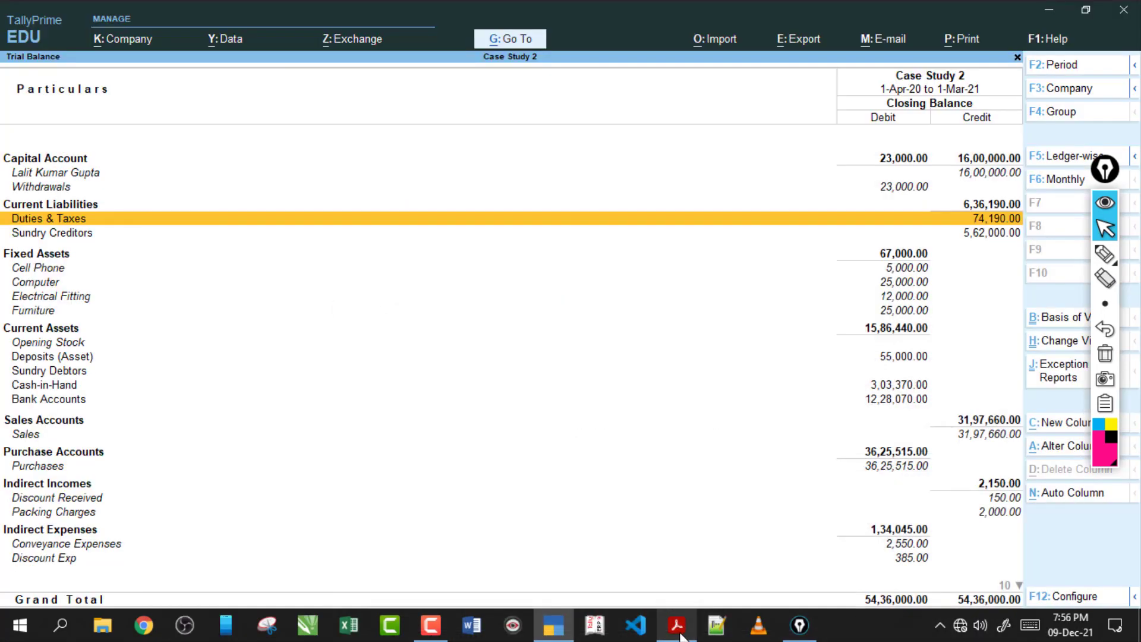
click(680, 637)
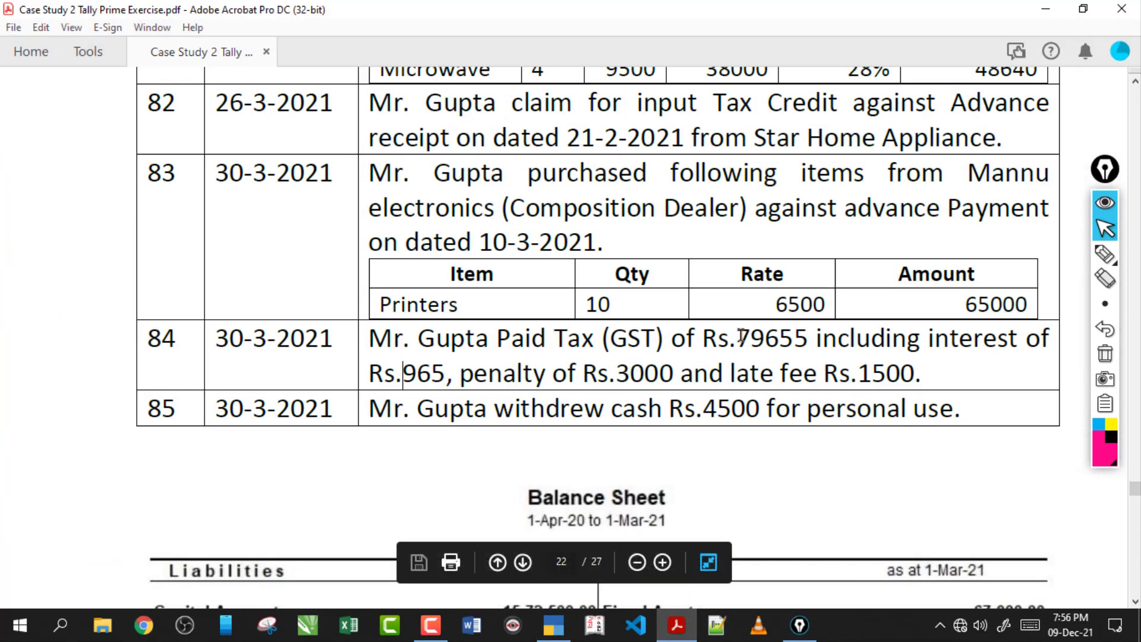
drag(737, 337, 766, 339)
click(770, 339)
click(780, 339)
key(super+r)
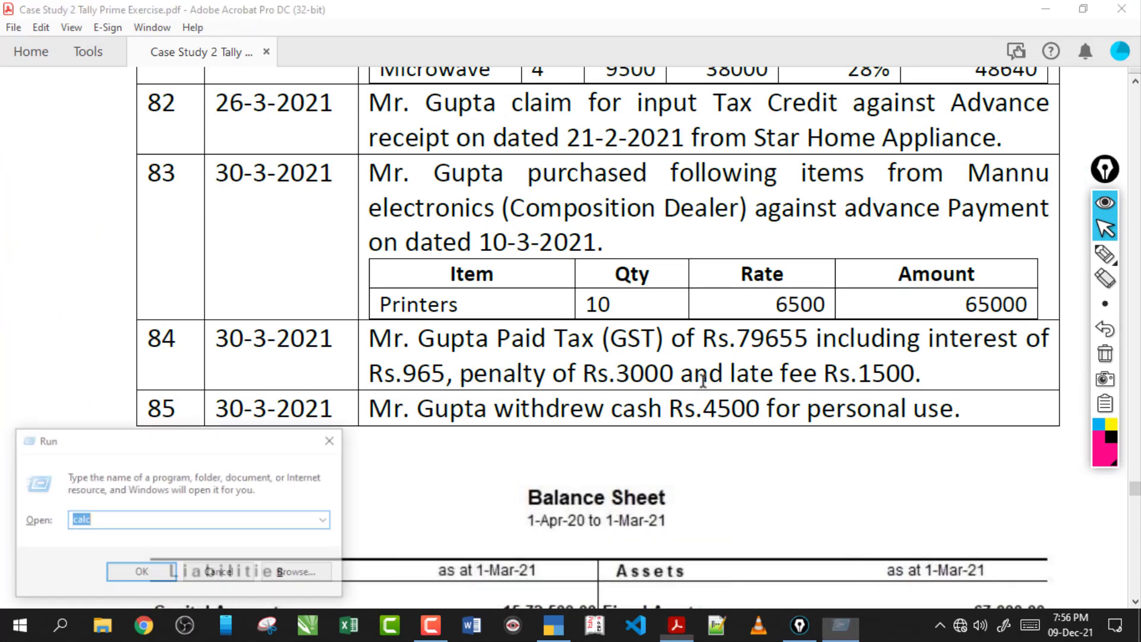
key(Return)
text(7)
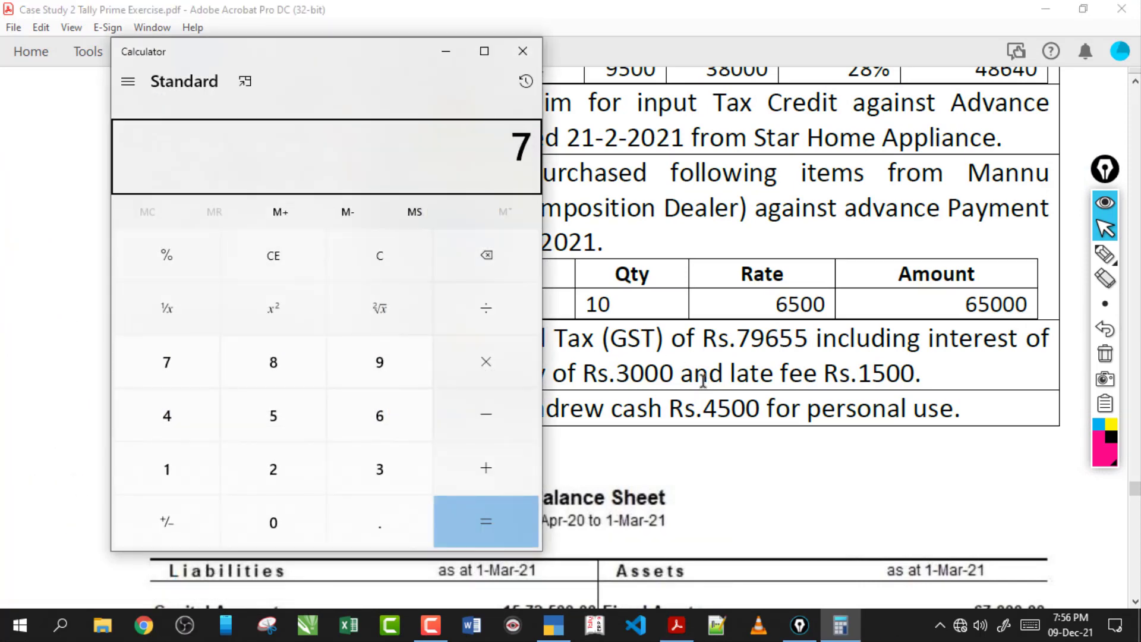
text(9,655)
key(minus)
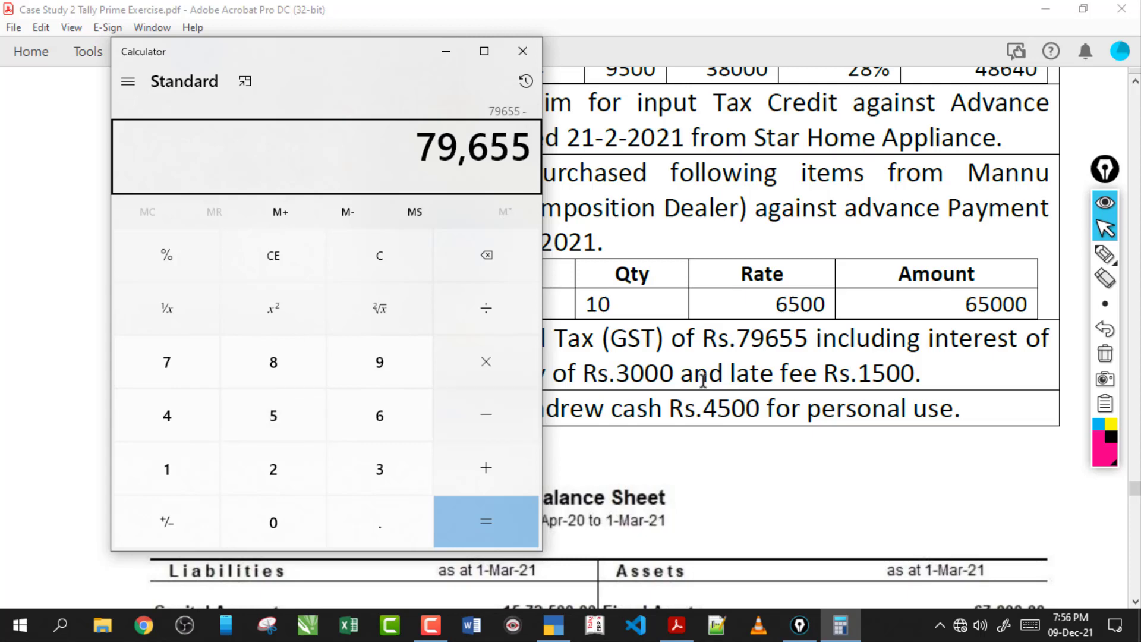
text(1500)
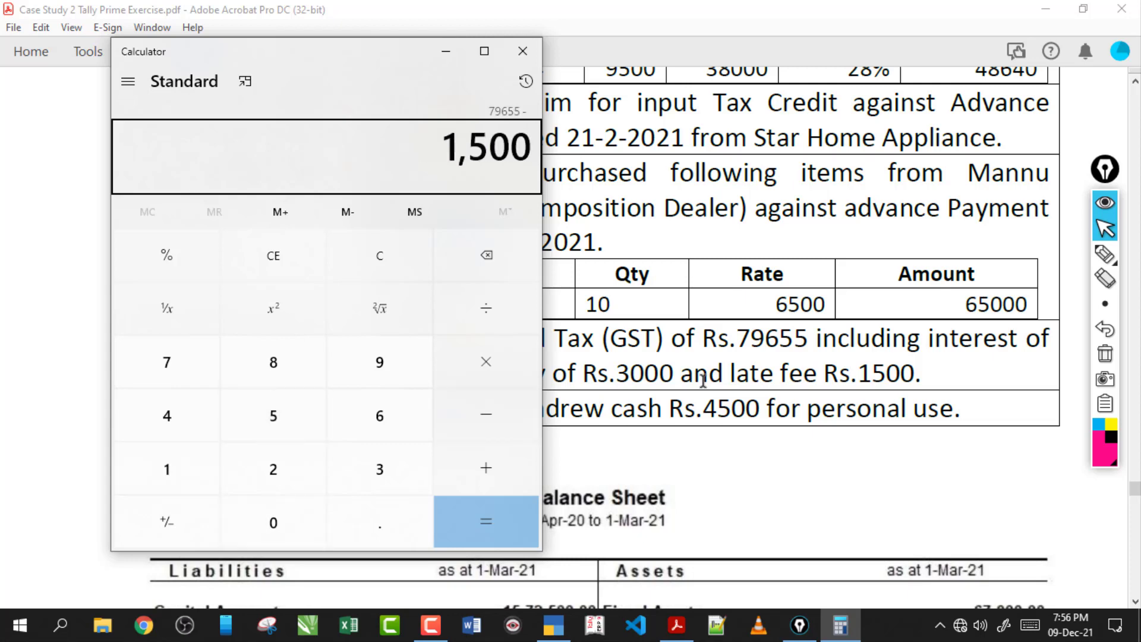
key(Return)
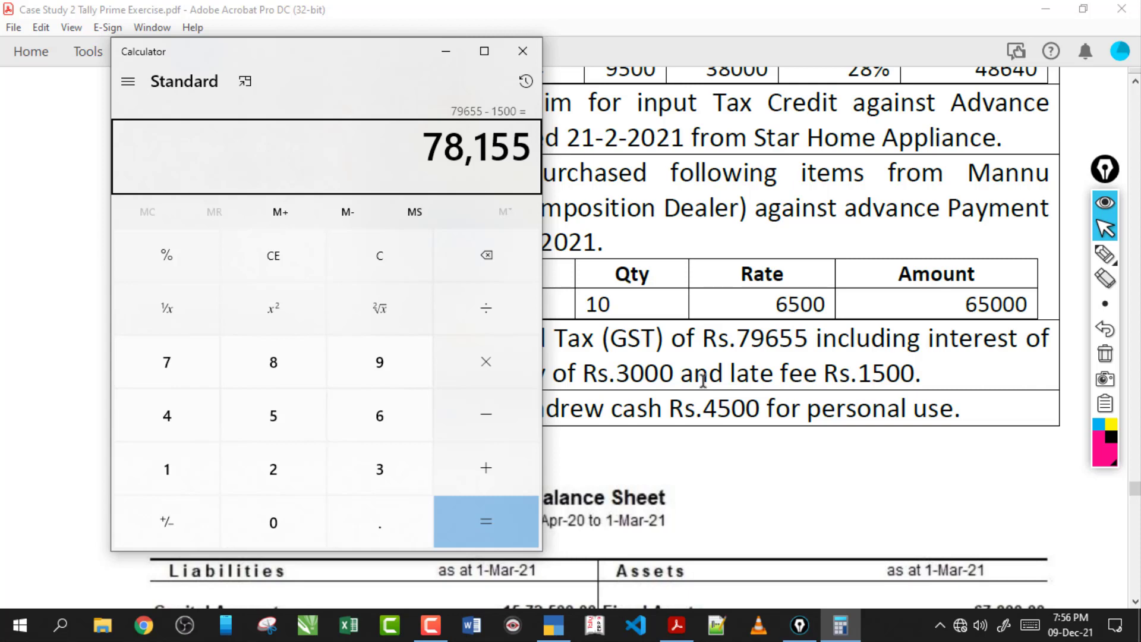
Subtract the 3000 penalty and the 965 interest from the remaining tax amount in Calculator
key(minus)
text(3000)
key(Return)
drag(350, 58, 202, 65)
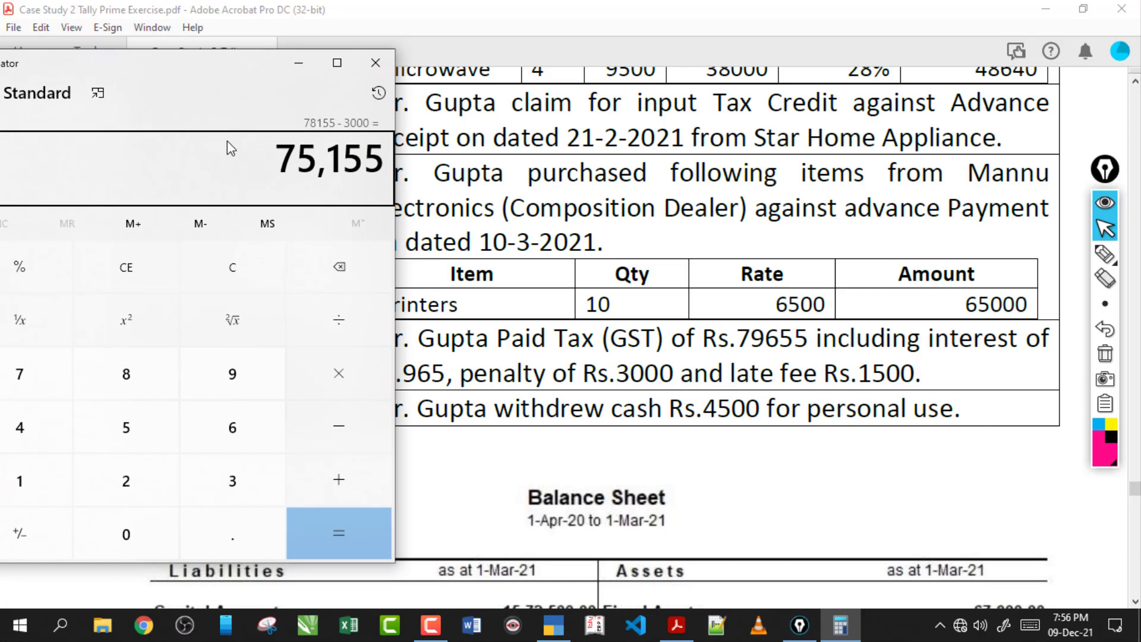
key(minus)
text(965)
key(Return)
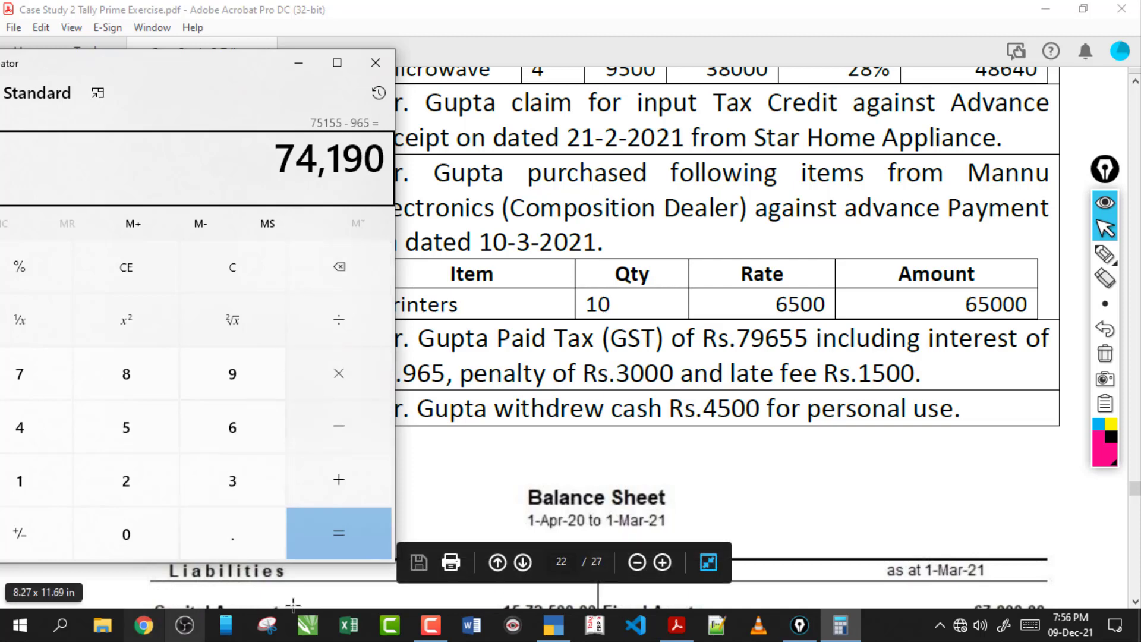
Switch to TallyPrime, compare the Calculator result with the Duties & Taxes balance in the Trial Balance, and close Calculator
click(553, 625)
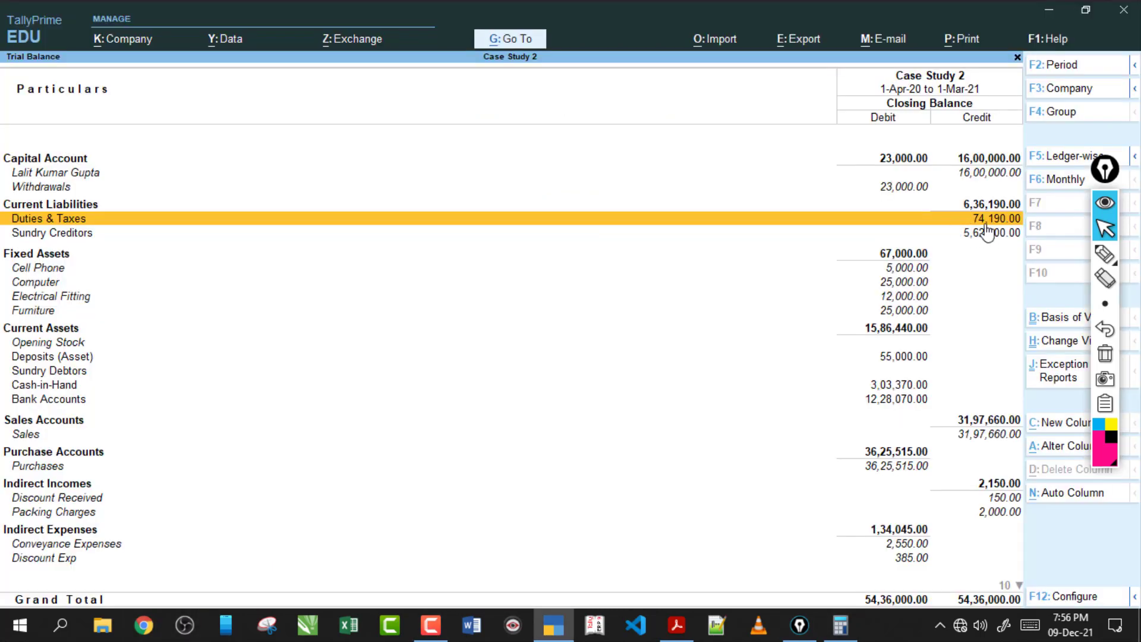
click(839, 625)
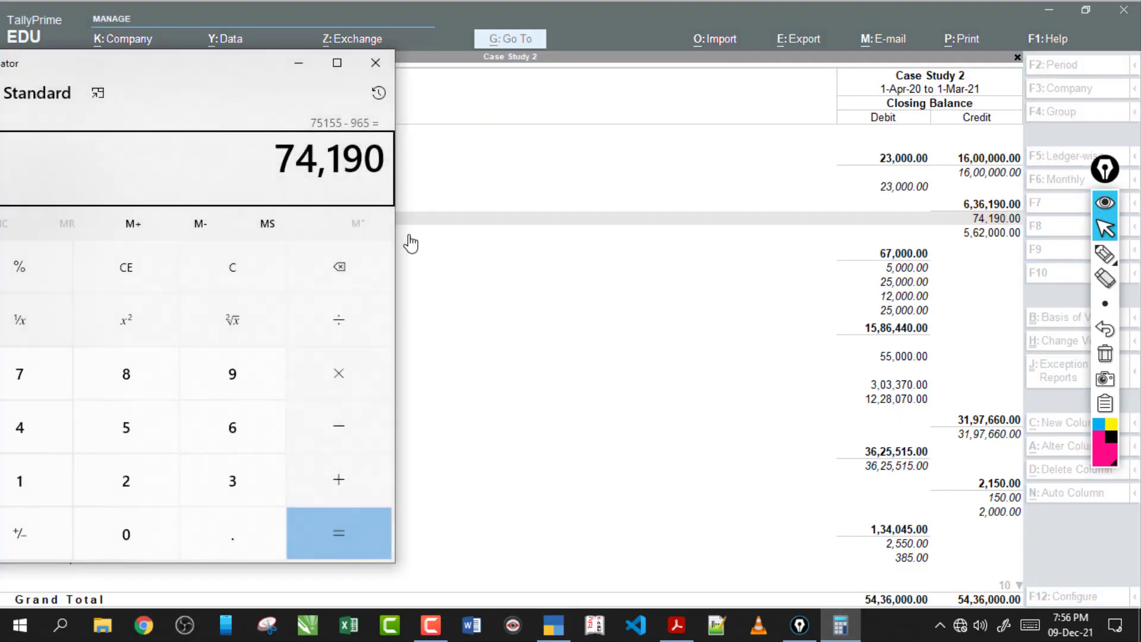
click(375, 62)
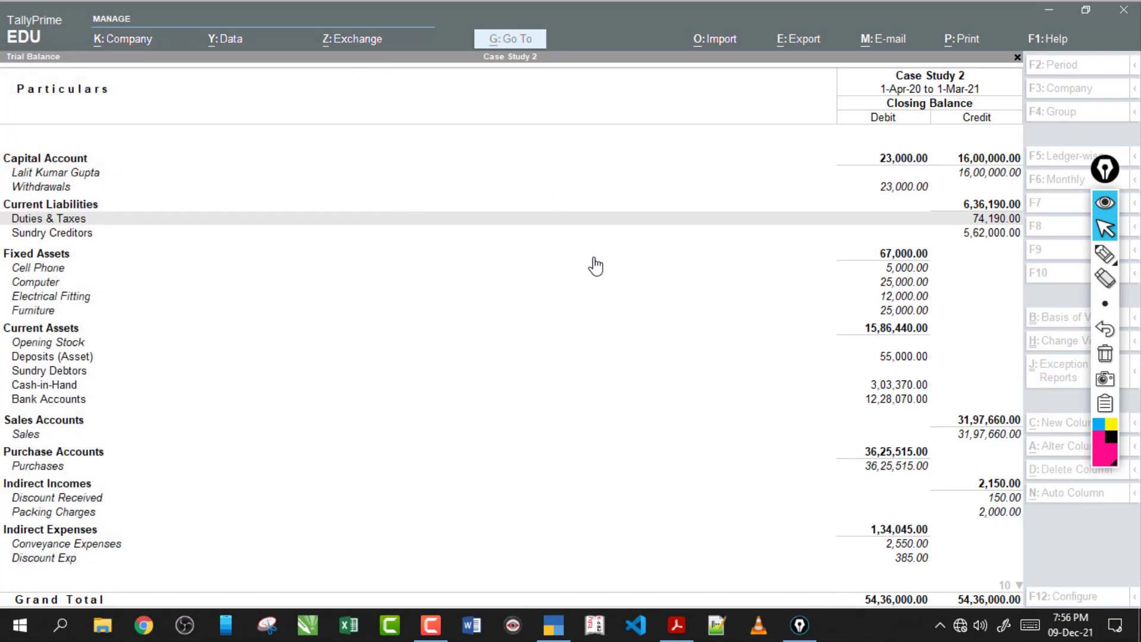
Open the Duties & Taxes group summary and jot the CGST/SGST amount 37095 on screen with the annotation pen
click(606, 224)
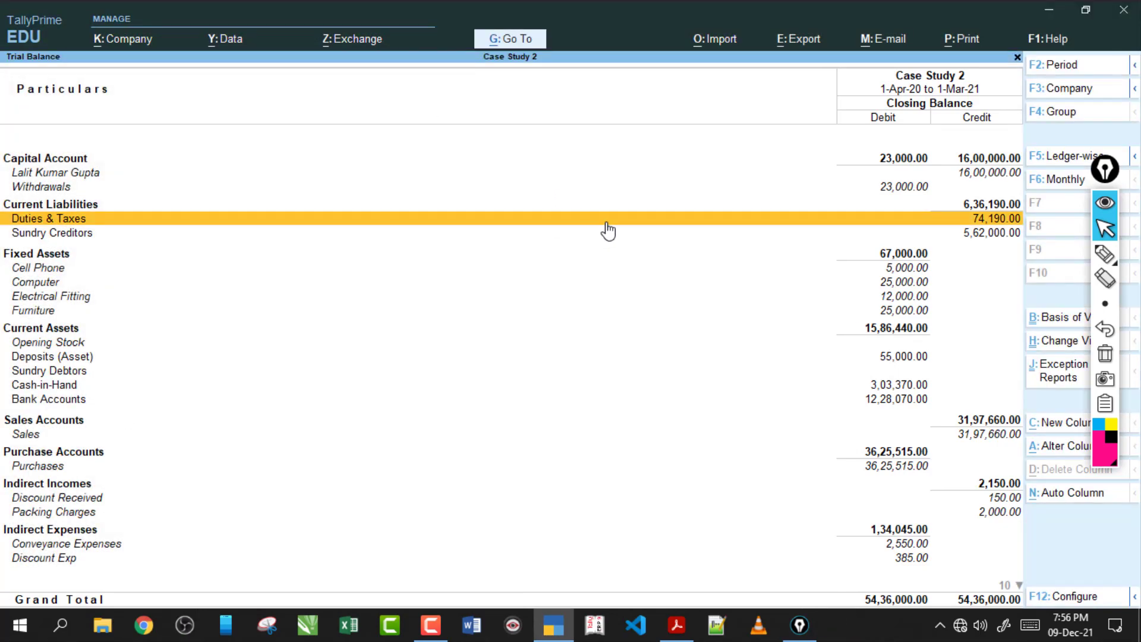
click(607, 231)
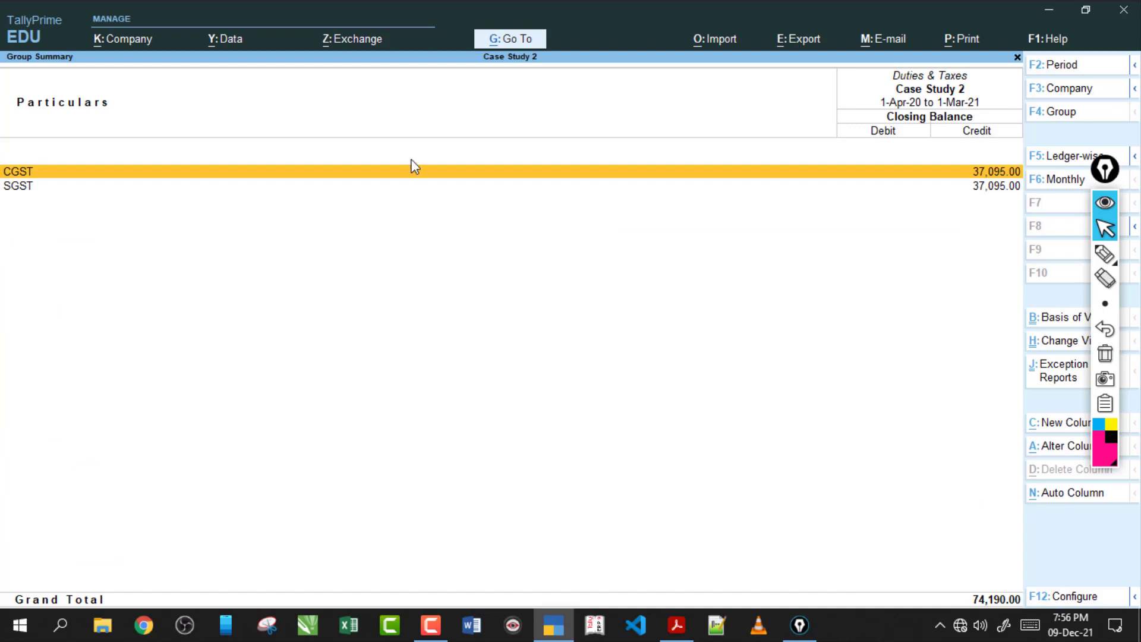
click(1103, 253)
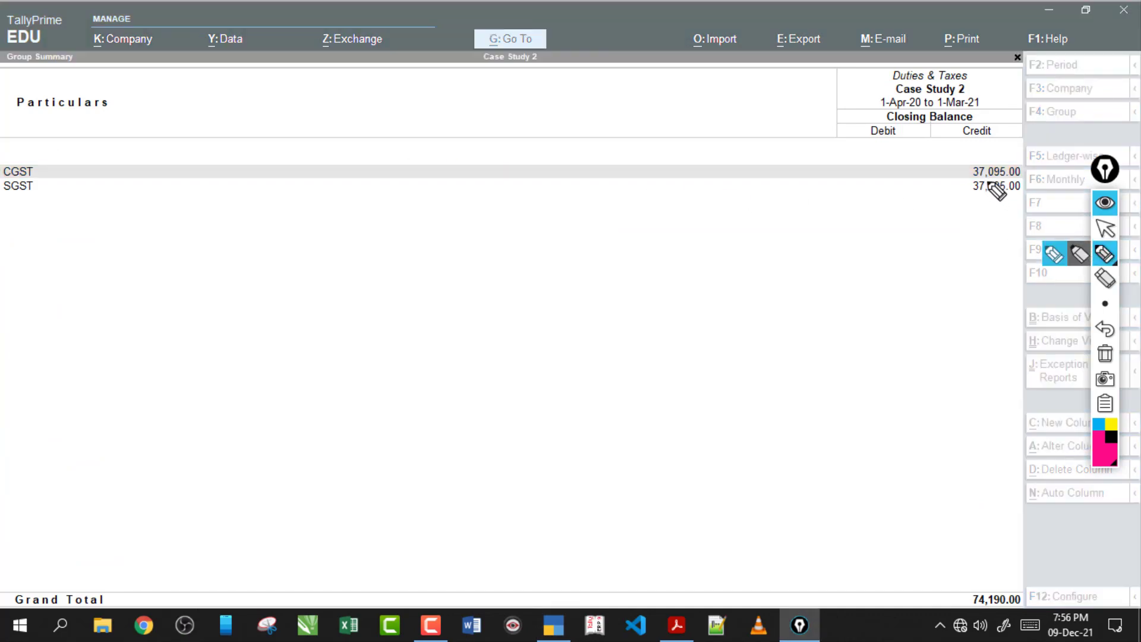
mouse_move(1011, 64)
mouse_down()
mouse_move(1031, 89)
mouse_move(1104, 66)
mouse_move(1089, 95)
mouse_up()
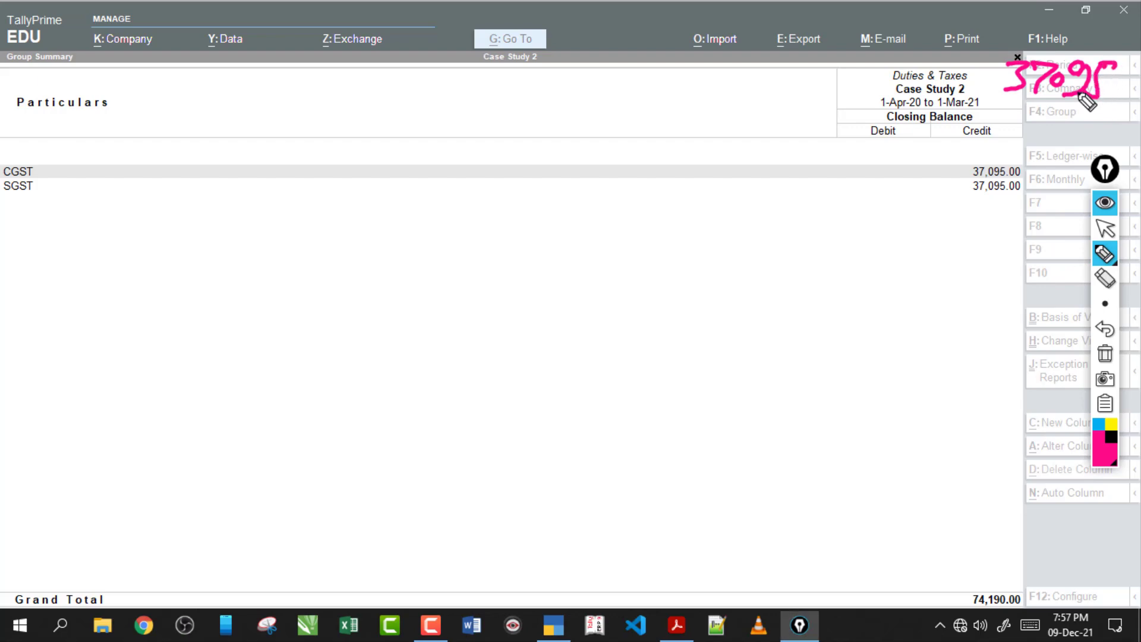
Return to the annotation tool's normal cursor, leave the reports and open a new payment voucher
click(1105, 228)
key(Escape)
key(Escape)
key(Escape)
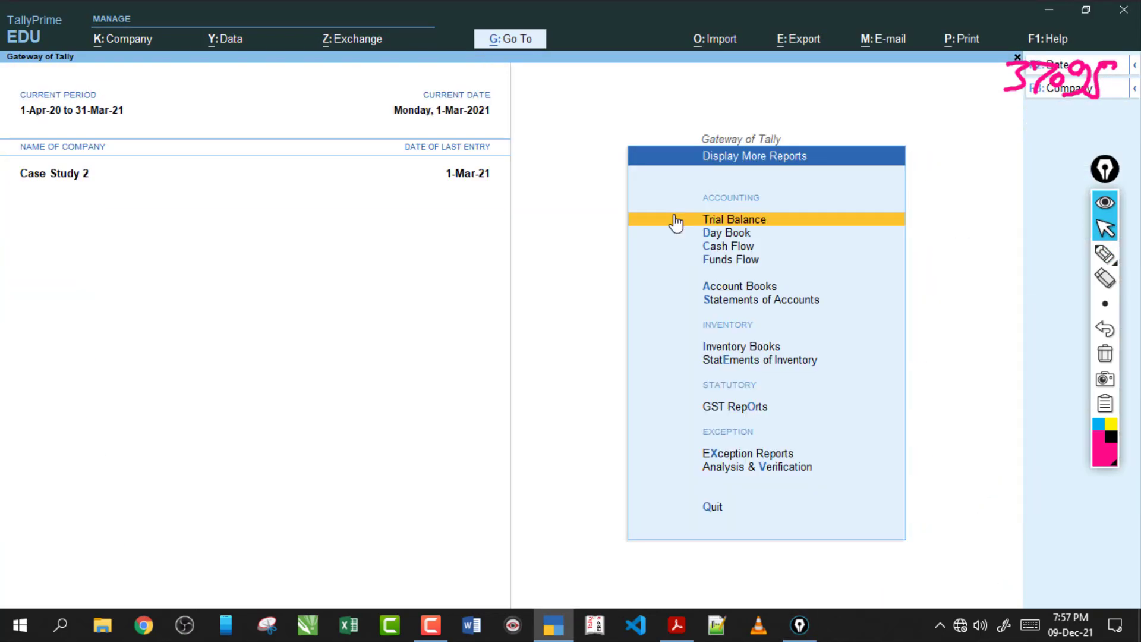
key(v)
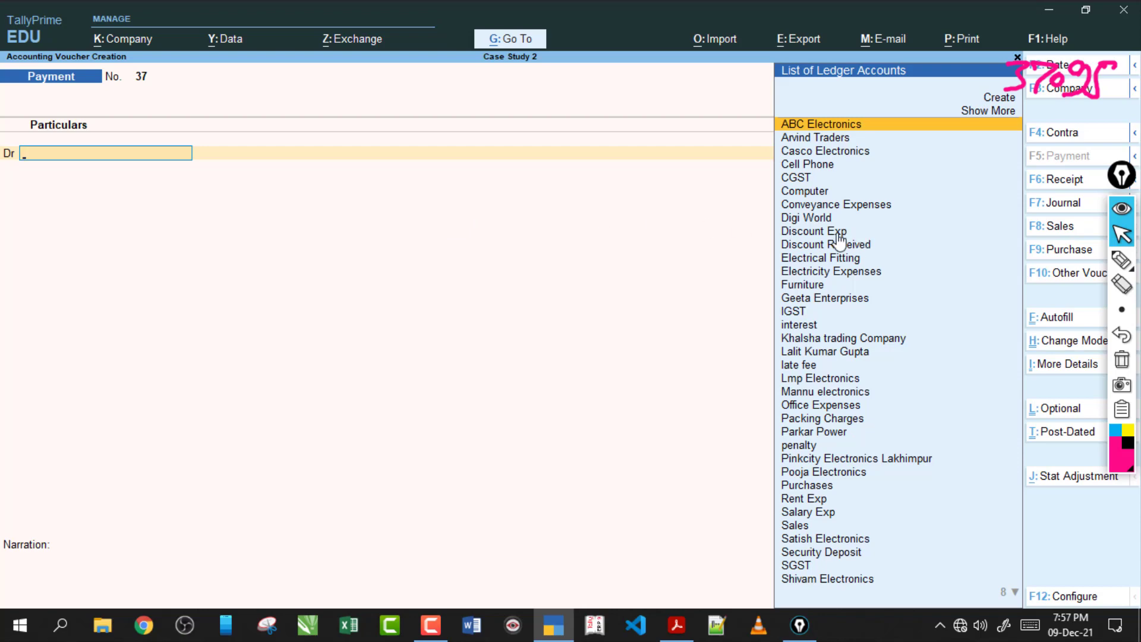
Autofill the payment voucher as a Stat Payment for GST, payment type Regular, for the period 1-Feb-21 to 1-3
click(1051, 321)
key(Return)
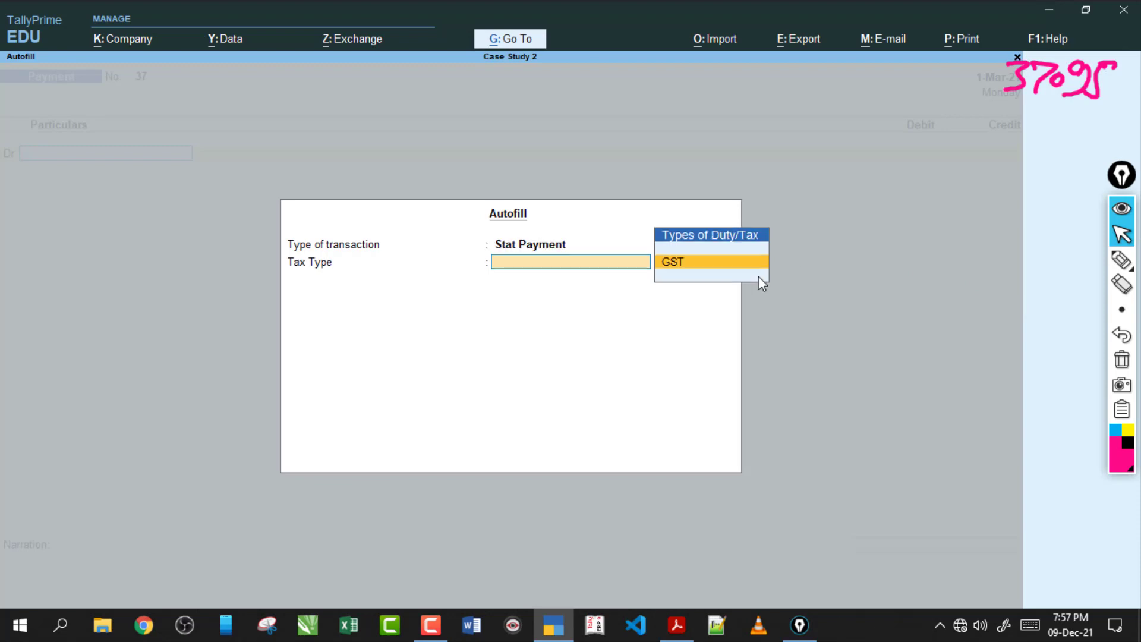
key(Return)
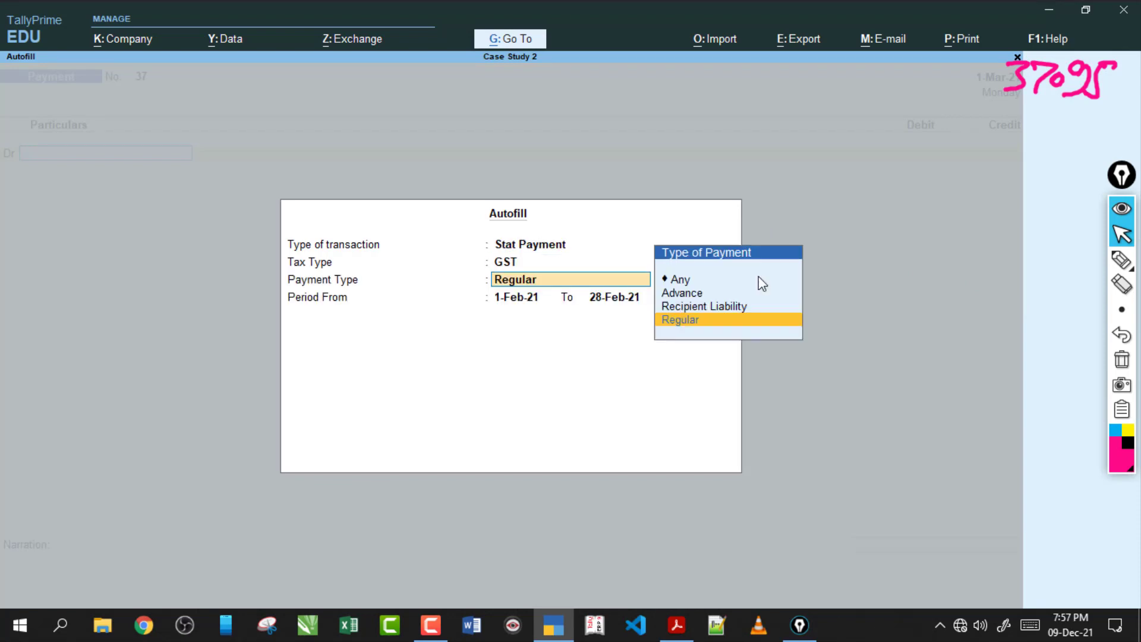
key(Return)
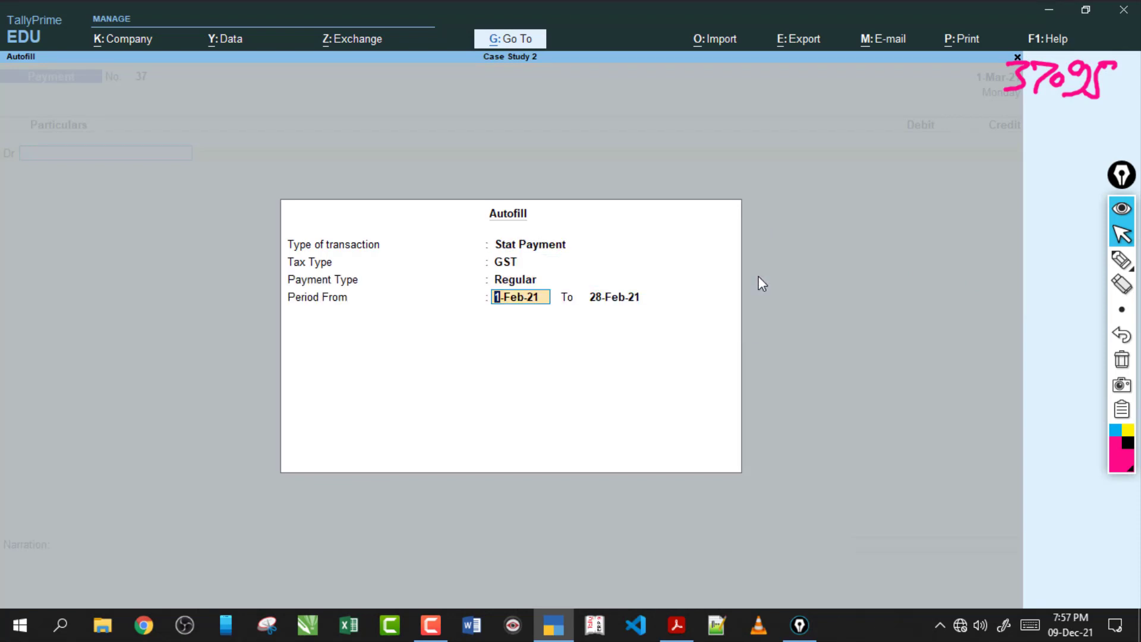
key(Return)
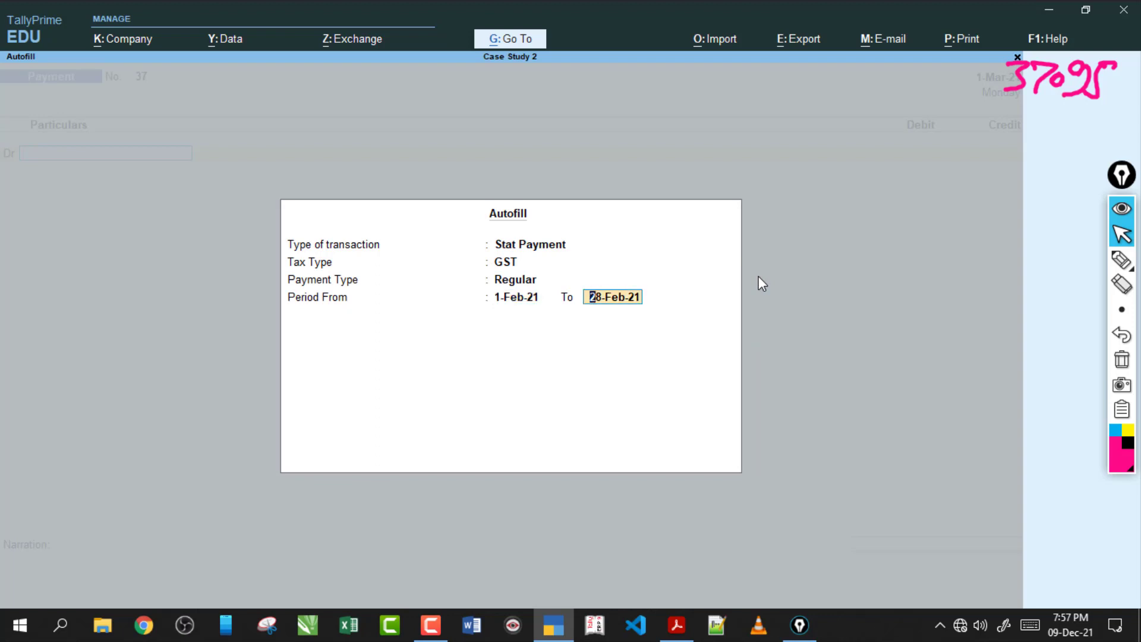
text(1-3)
key(Return)
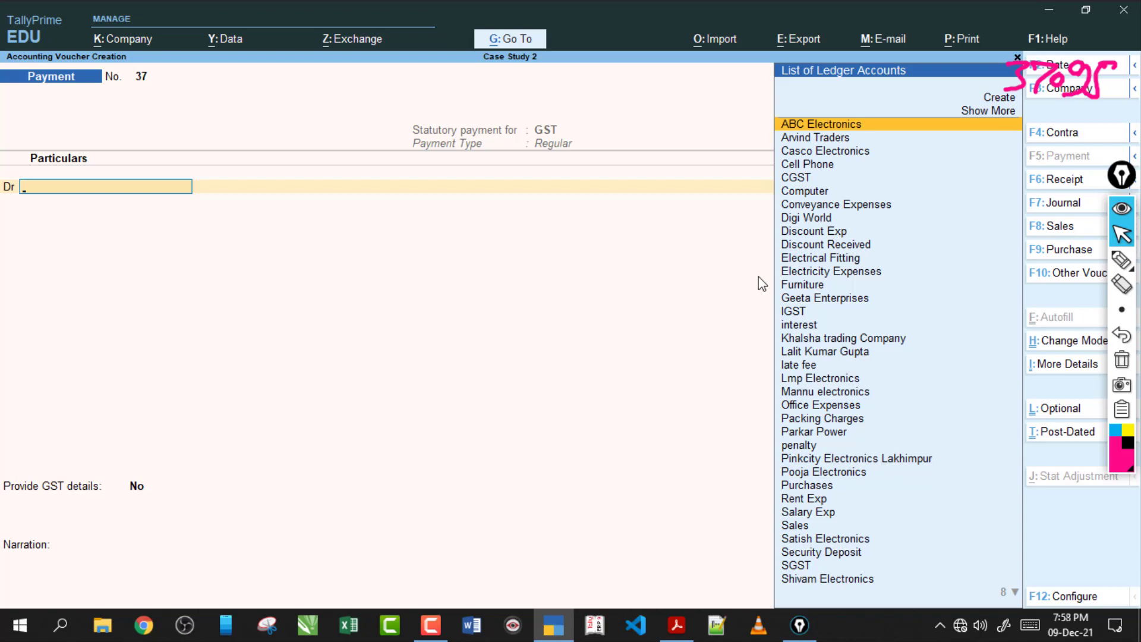
Debit CGST with 37095 in the payment voucher, mark the amount with the pen, and clear all pen annotations
text(C)
key(Down)
key(Down)
key(Down)
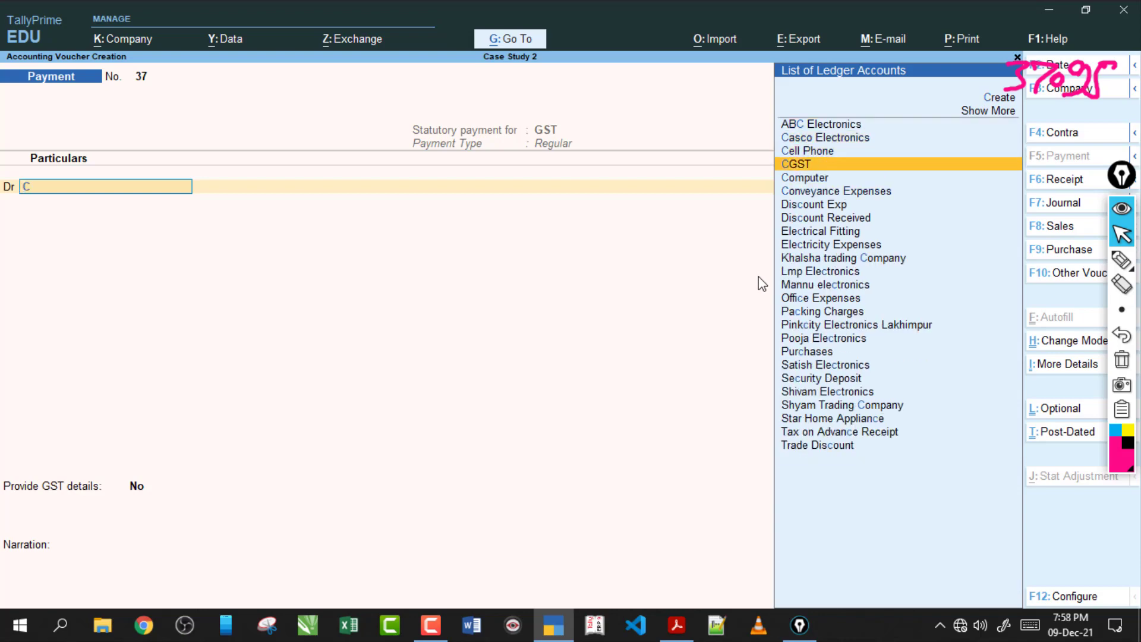
key(Return)
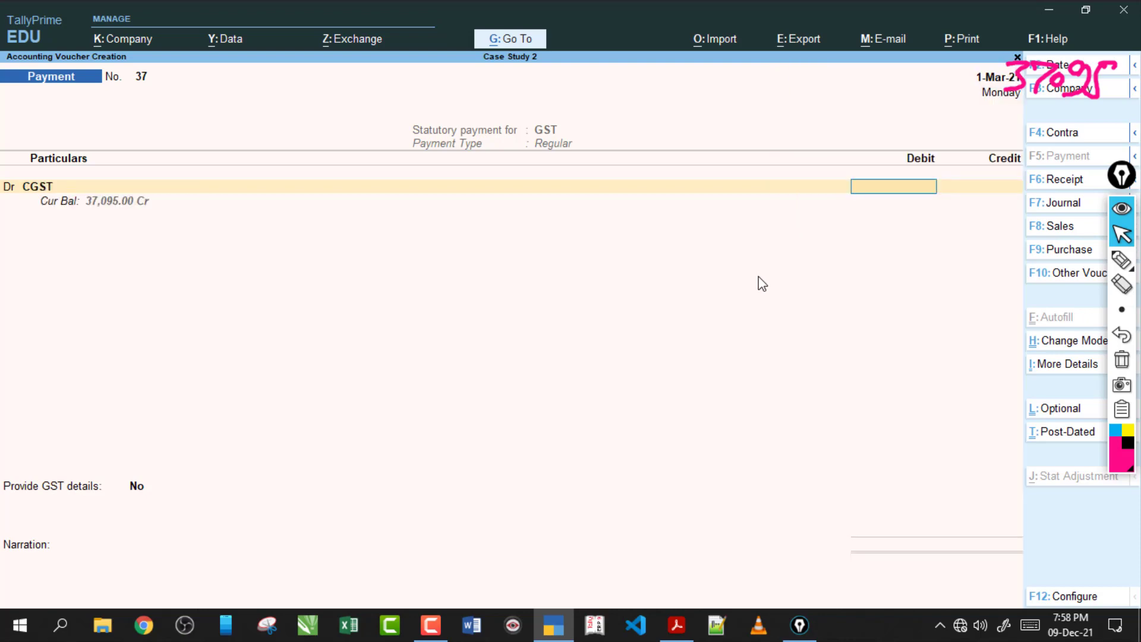
text(37095)
click(1121, 259)
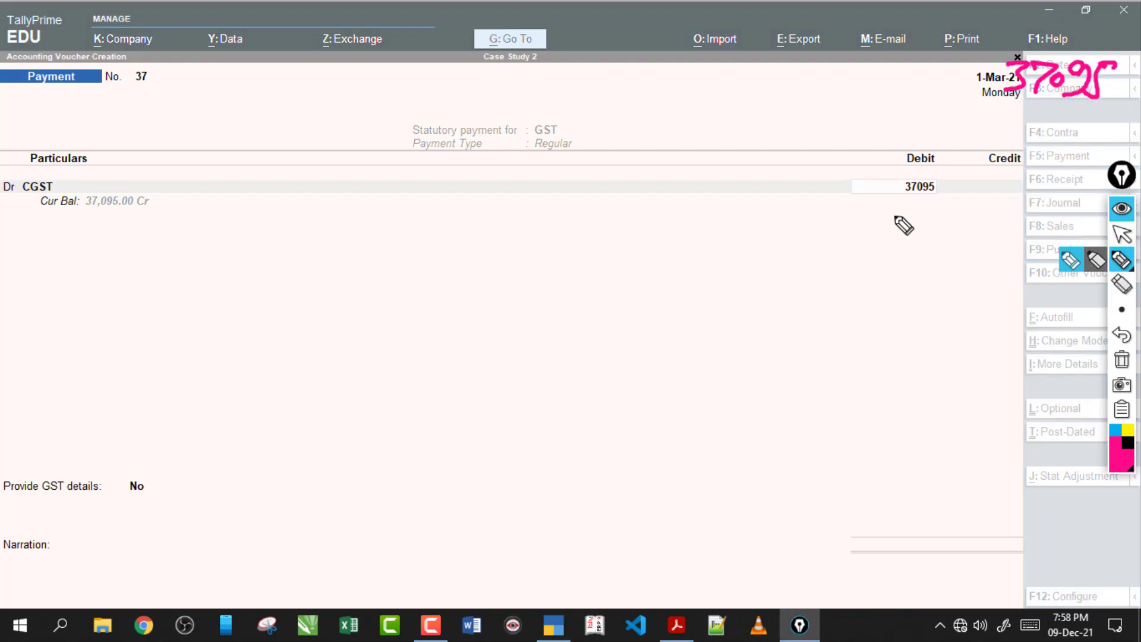
drag(879, 169, 945, 228)
click(1121, 359)
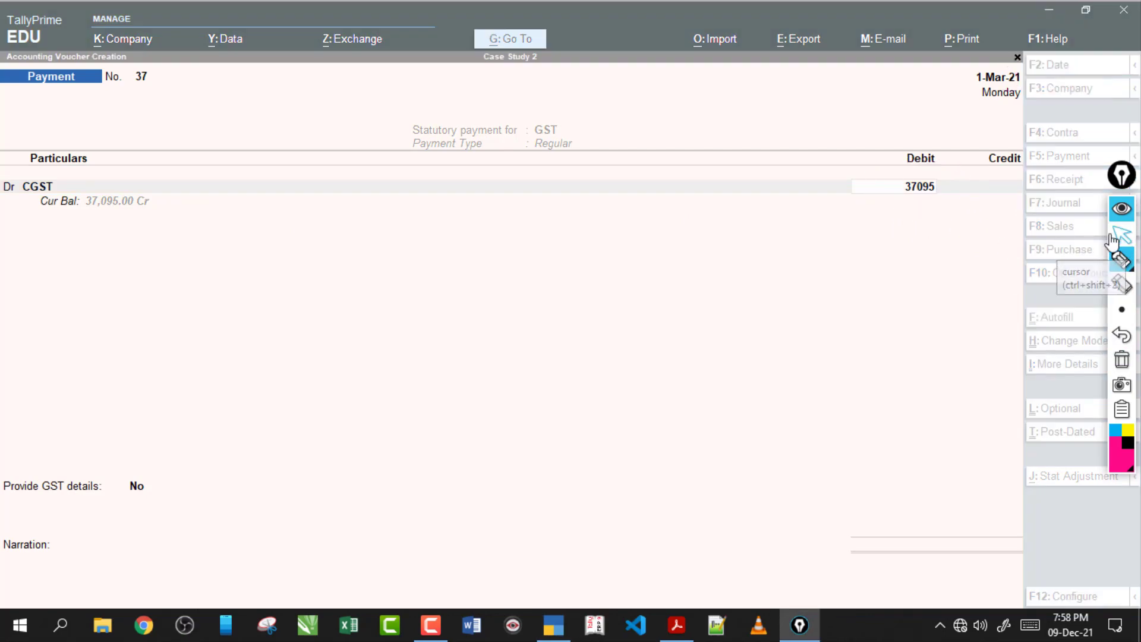
click(1121, 235)
key(Return)
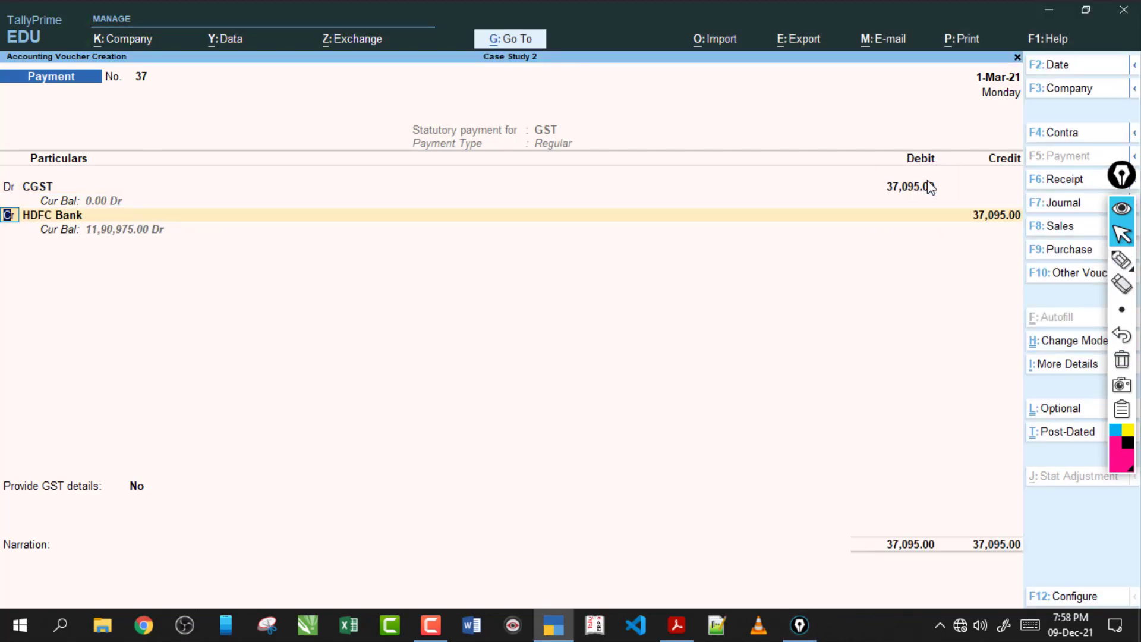
Add a debit line for SGST with 37,095 to the payment voucher
text(d)
key(Return)
text(S)
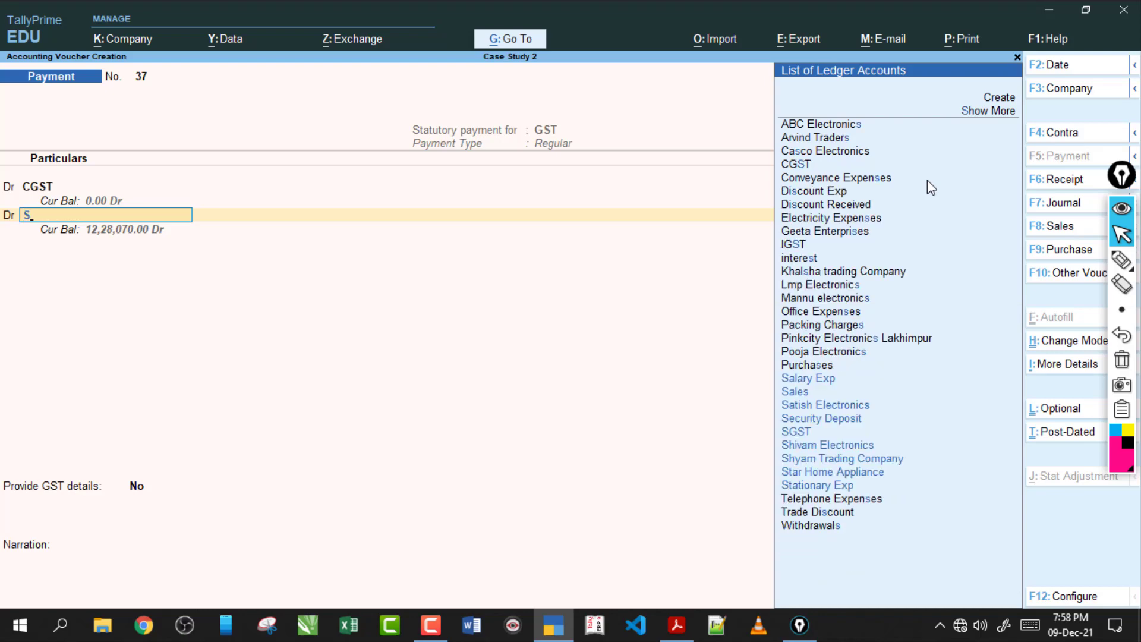
key(Down)
key(Down)
key(Down)
key(Down)
key(Return)
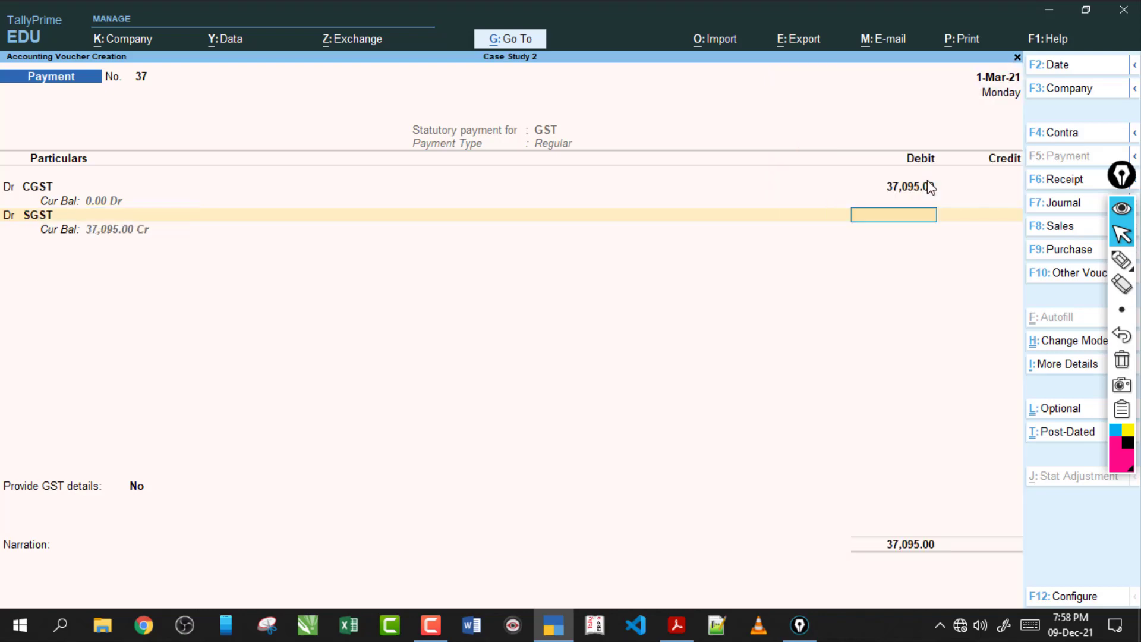
text(37,095)
key(Return)
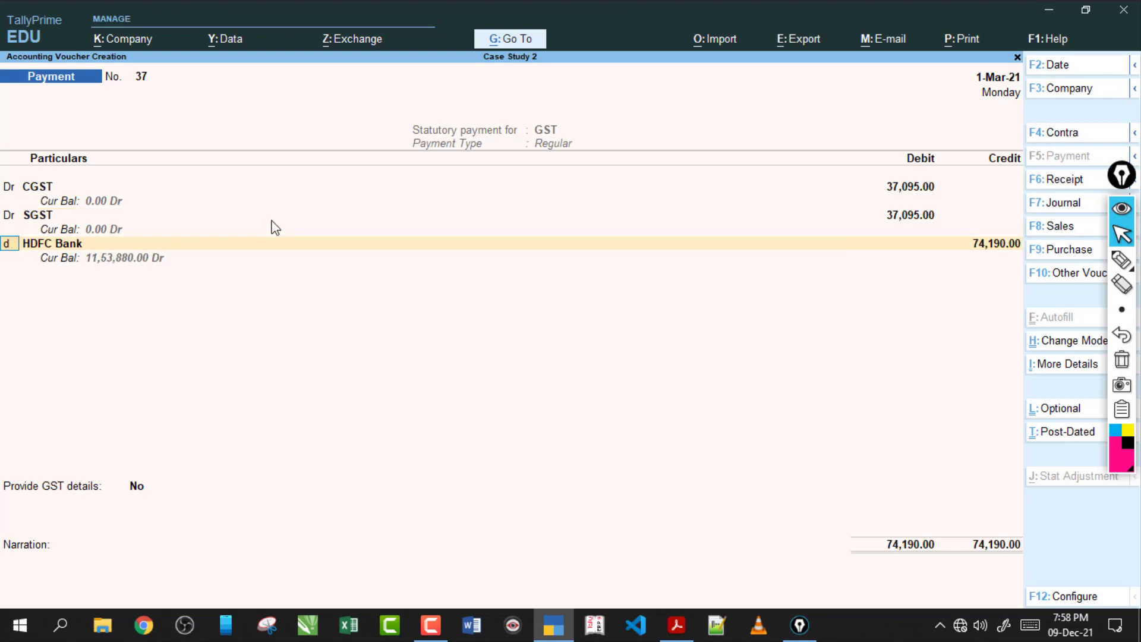
Check the interest amount in the case study PDF and debit the interest ledger with 965 in the payment voucher
key(Return)
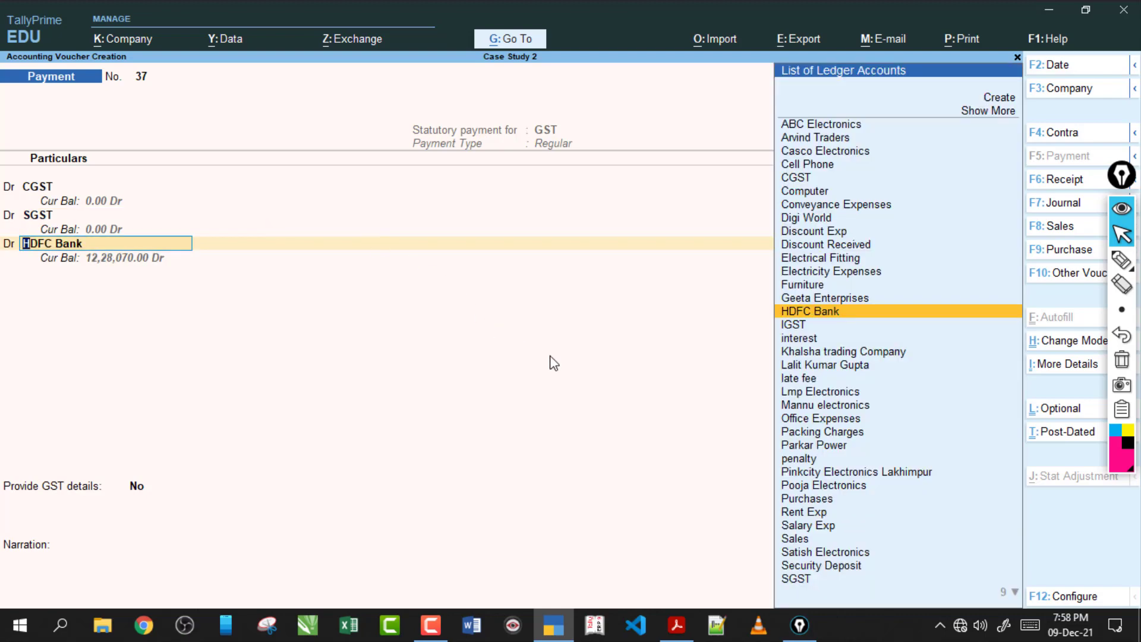
click(686, 628)
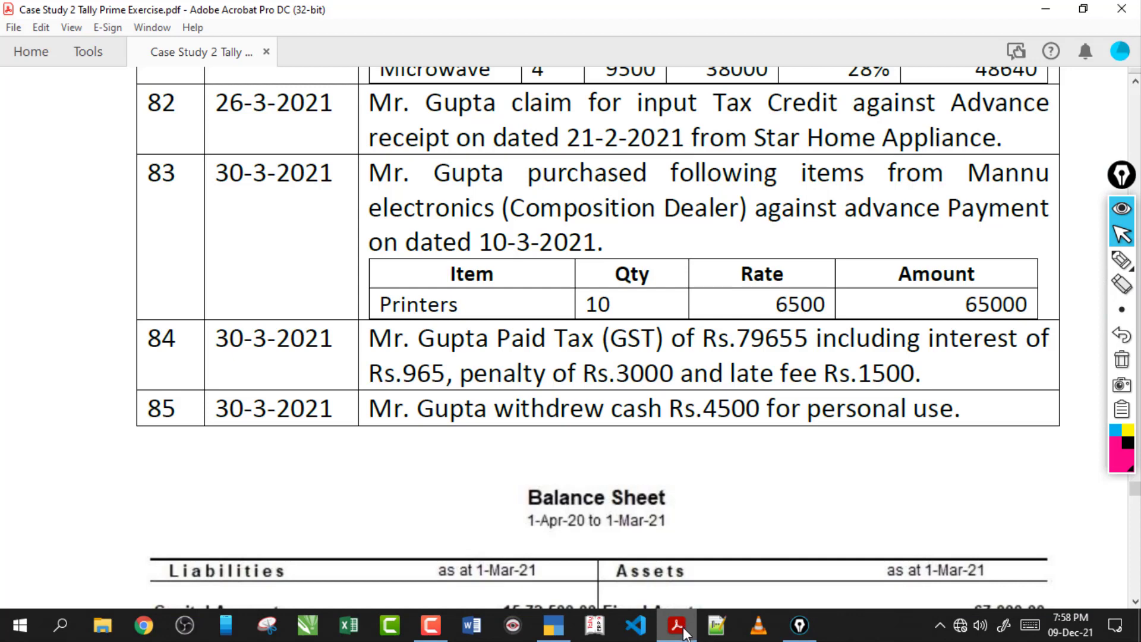
click(682, 635)
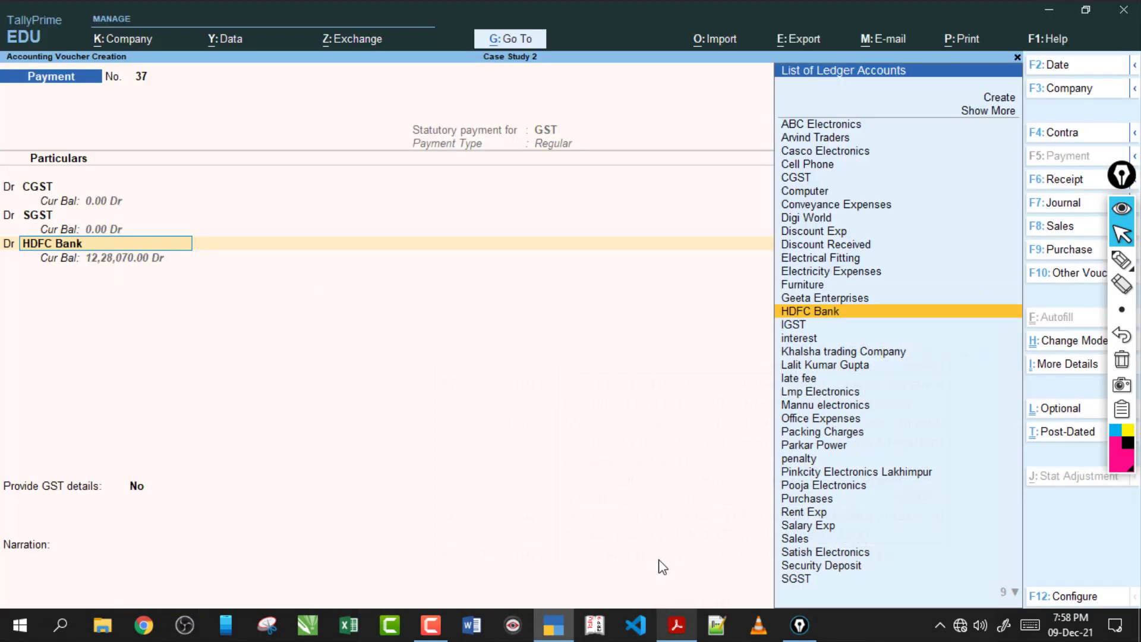
text(In)
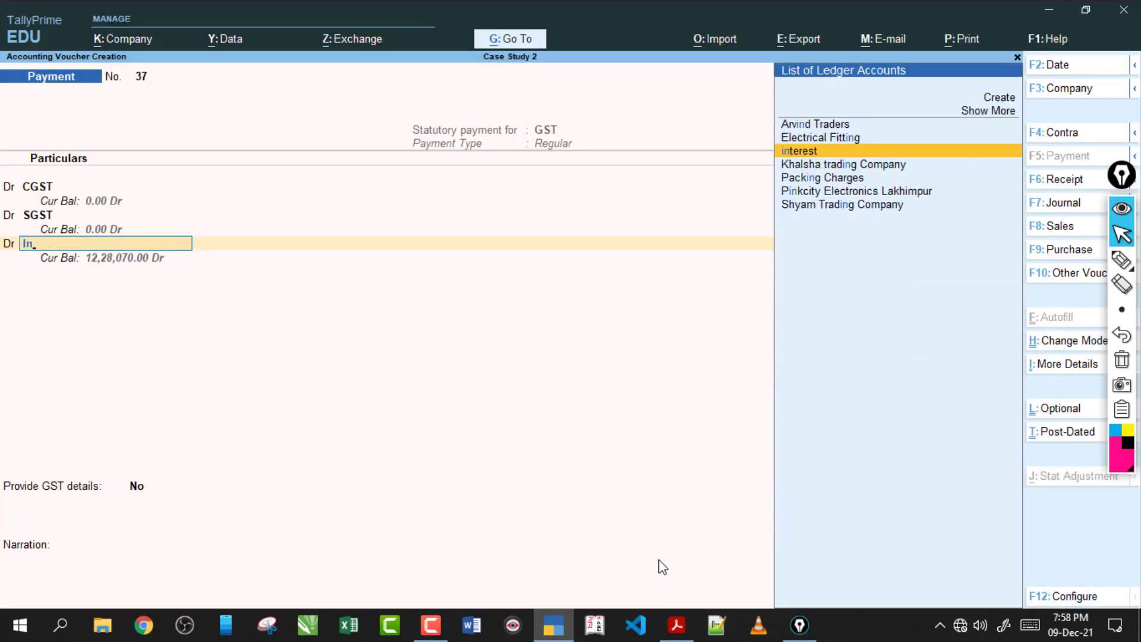
key(Return)
key(Down)
key(Return)
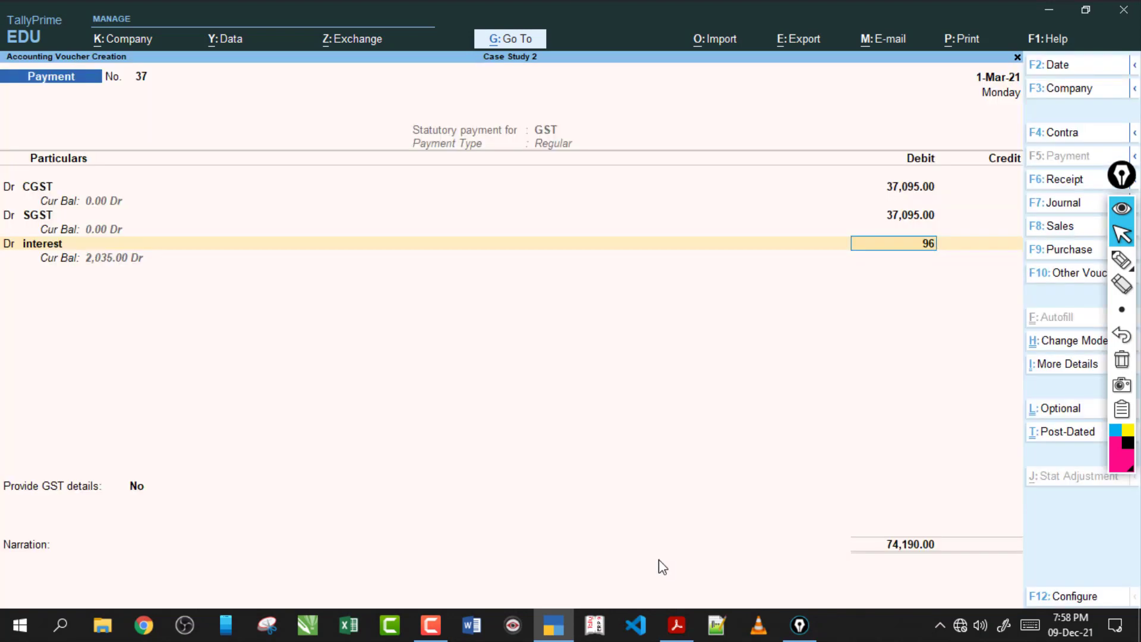
key(Return)
key(Return)
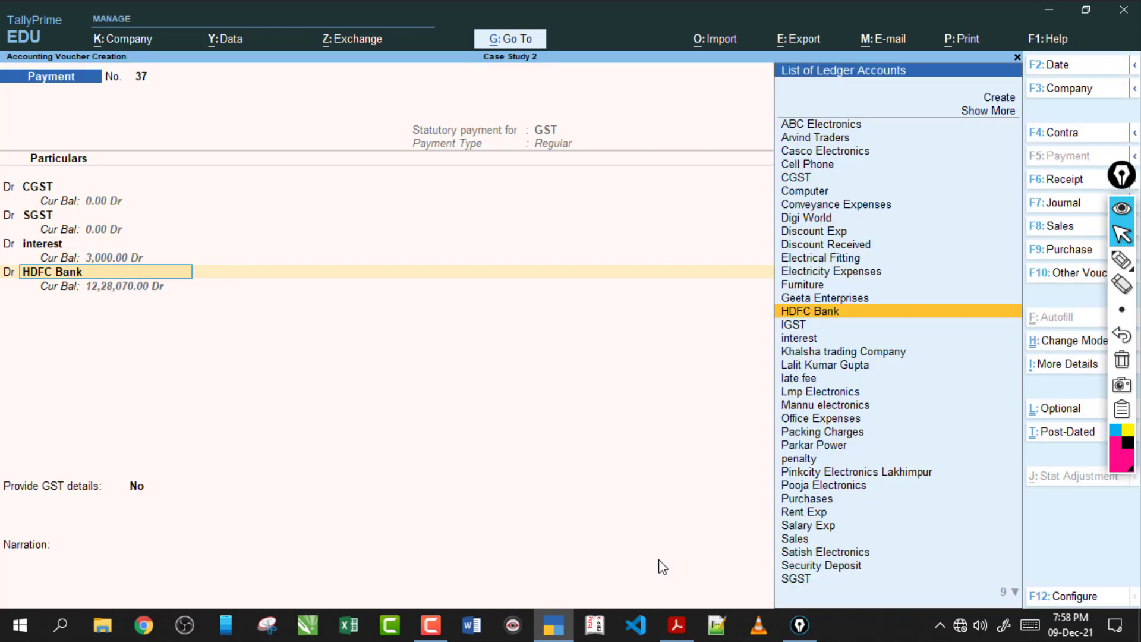
Check the penalty in the case study PDF, debit the penalty ledger with 3000, and start another debit line
click(676, 625)
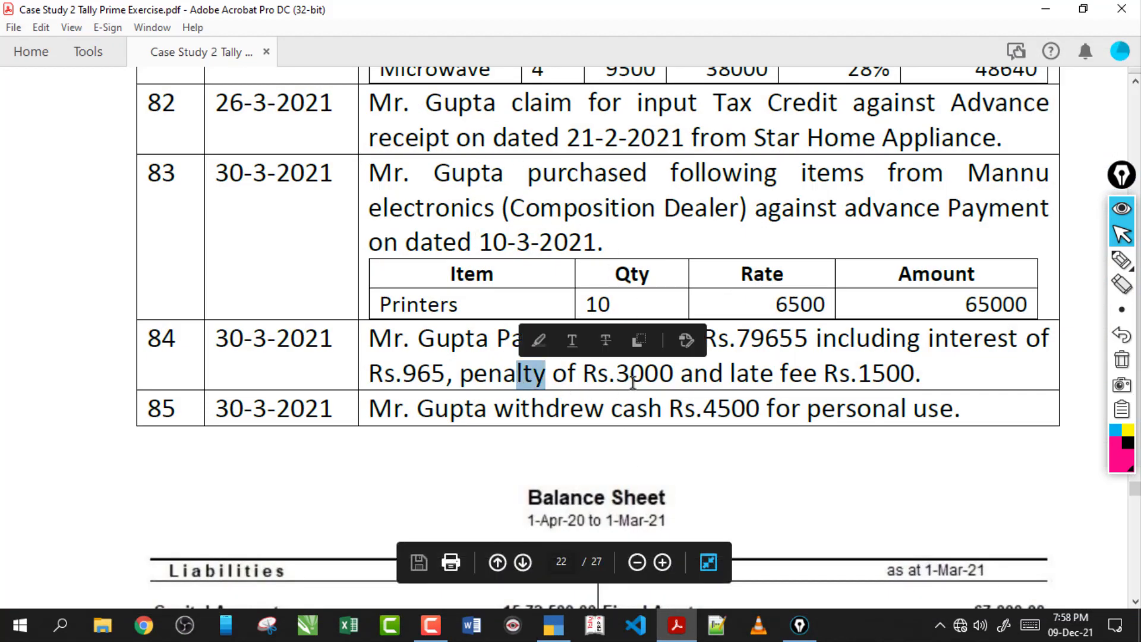
click(553, 625)
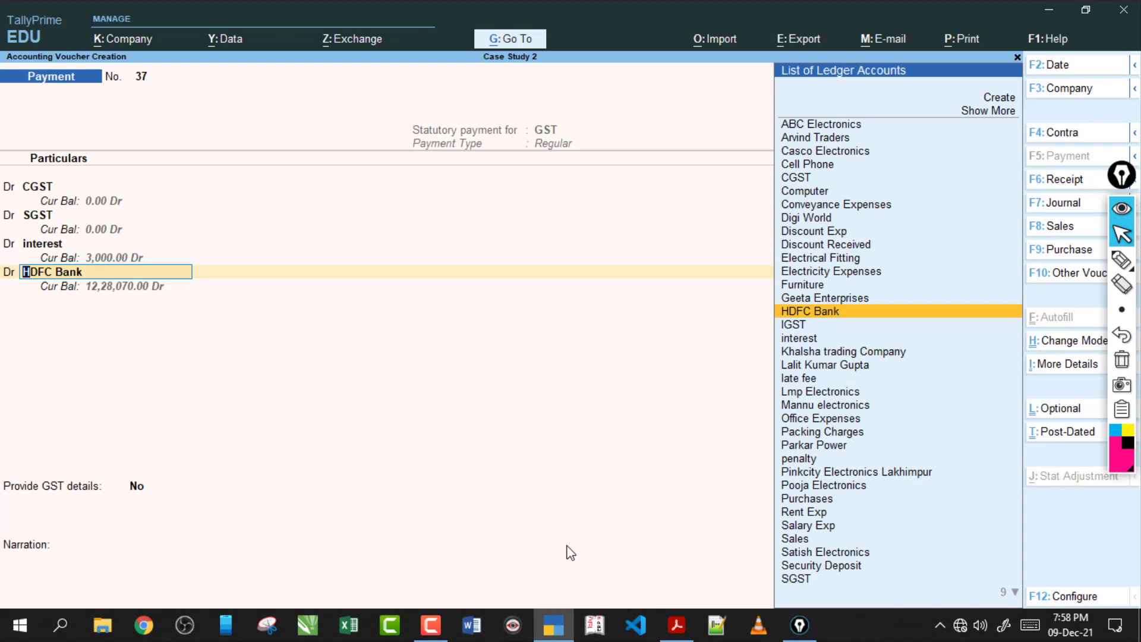
text(P)
key(Down)
key(Down)
key(Down)
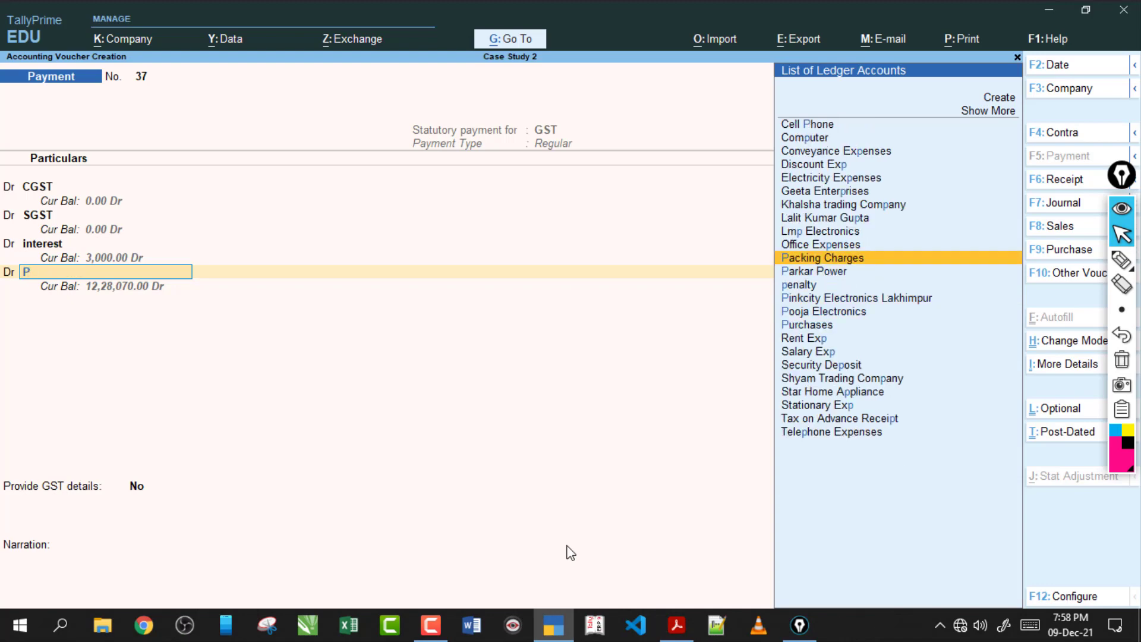
key(Return)
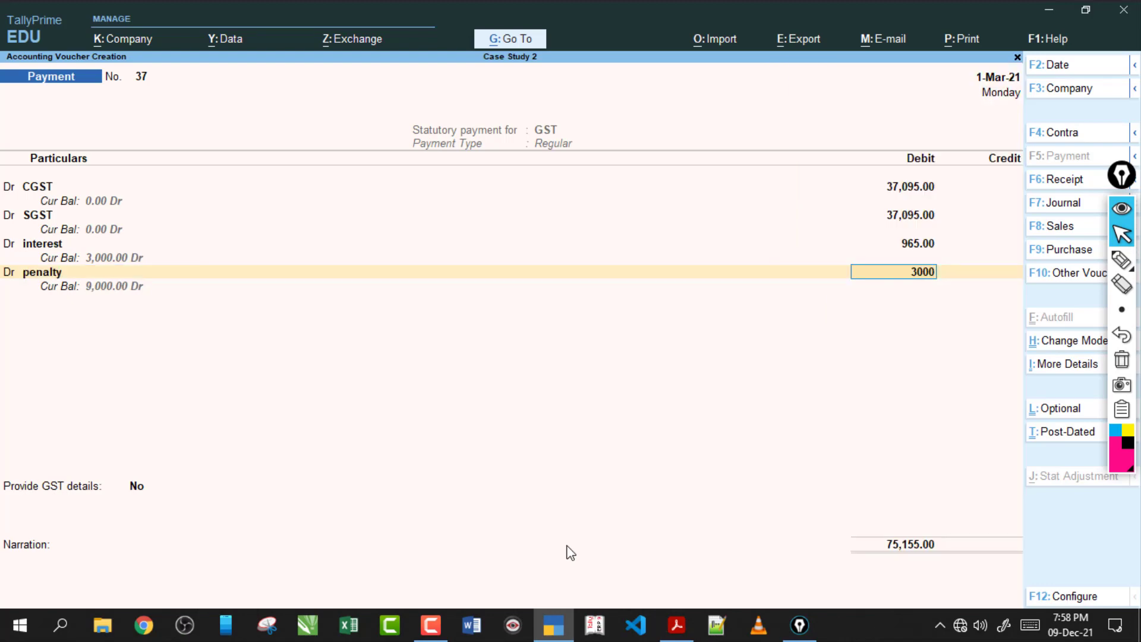
key(Return)
text(D)
key(Return)
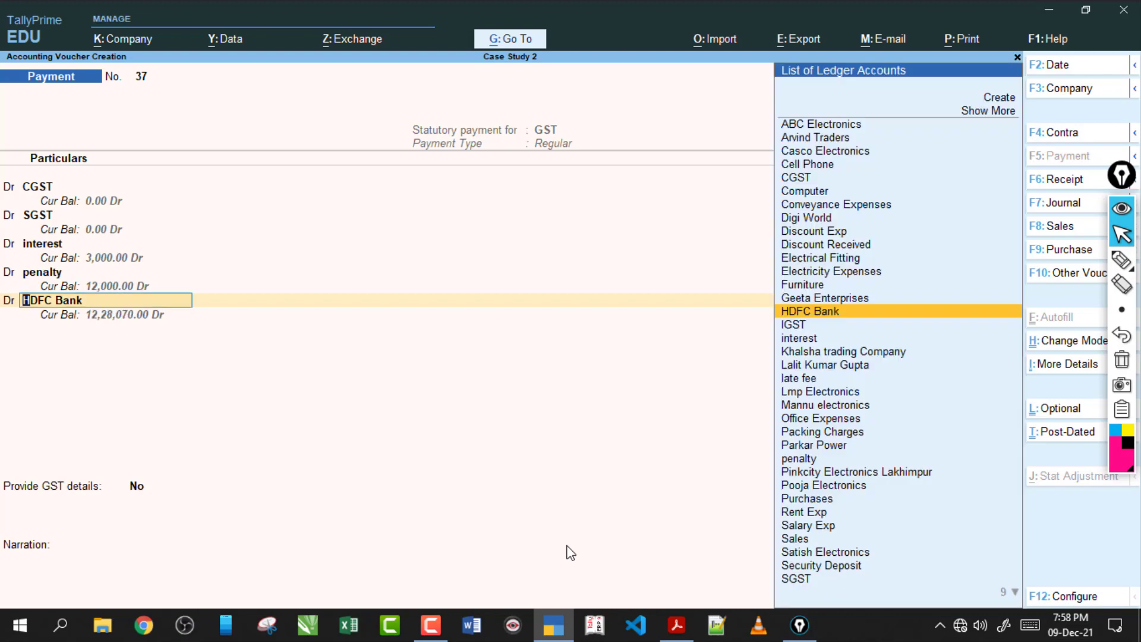
Debit the late fee ledger with 1500 in the GST payment voucher, using Late Fee as the type of payment
text(L)
key(Down)
key(Return)
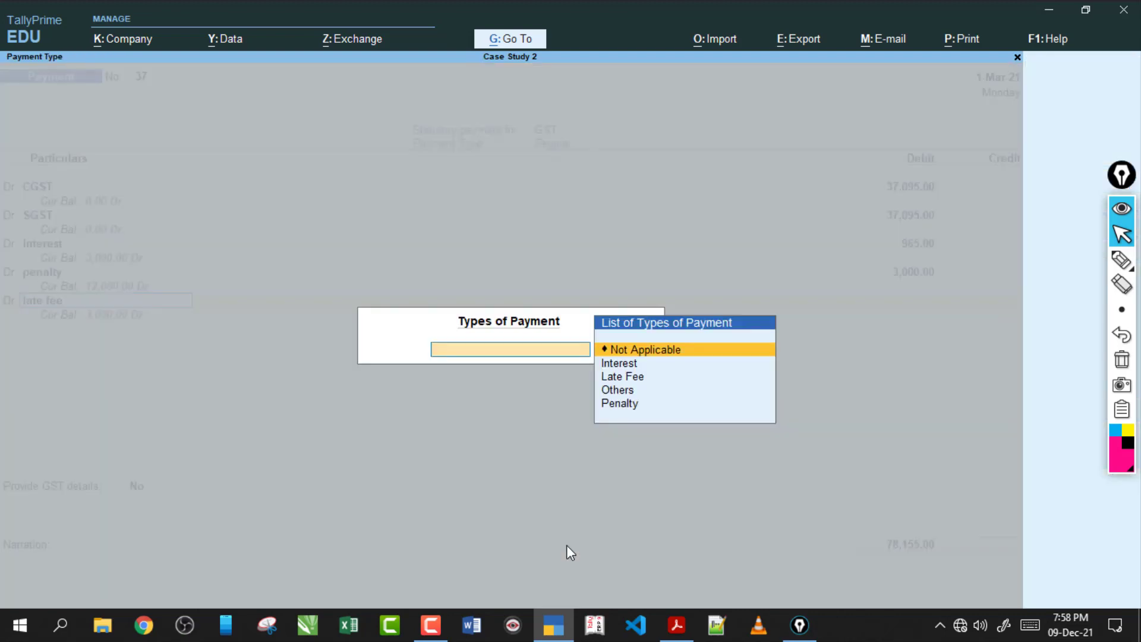
key(Down)
key(Down)
key(Return)
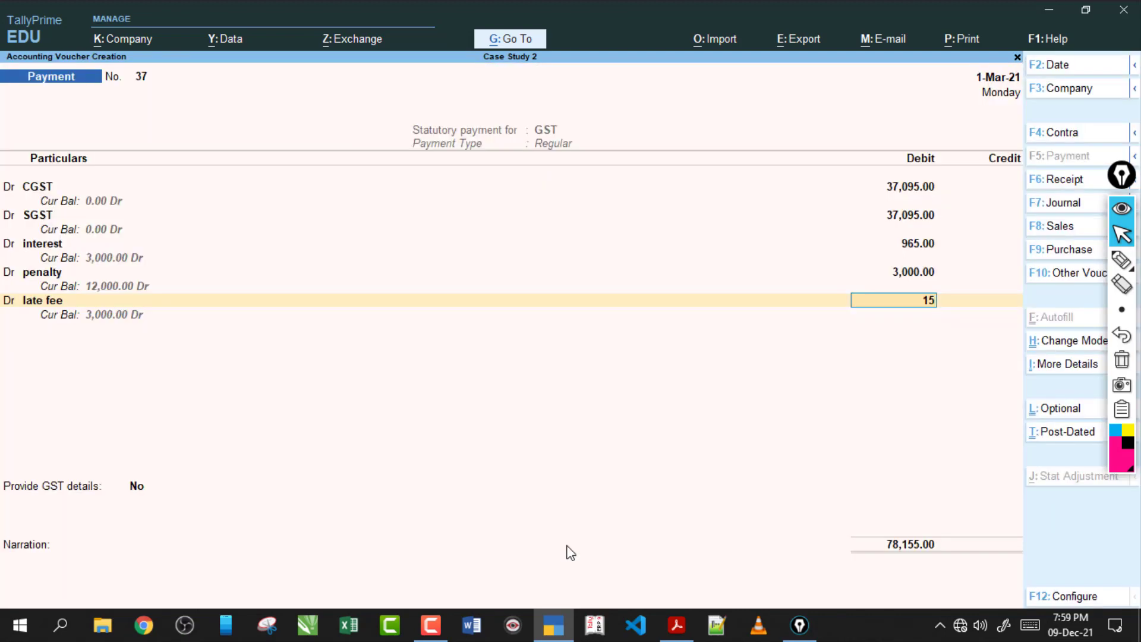
text(1500)
key(Return)
Credit HDFC Bank with 79,655, check the amount against the case study PDF, and save the payment voucher with its cheque allocation
key(Return)
key(Return)
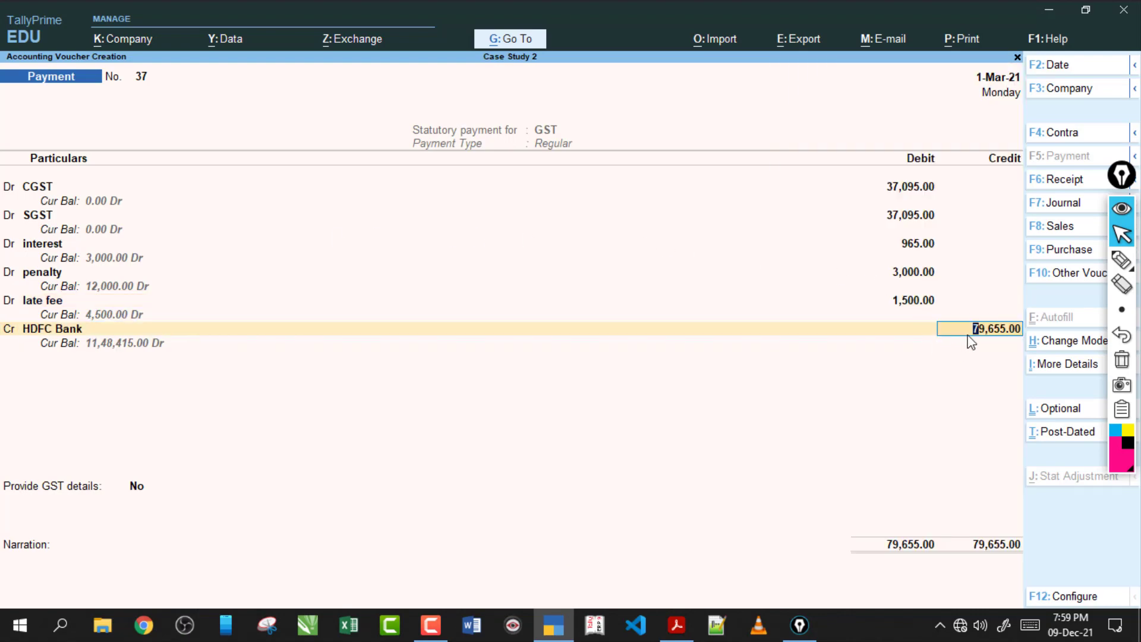
click(677, 632)
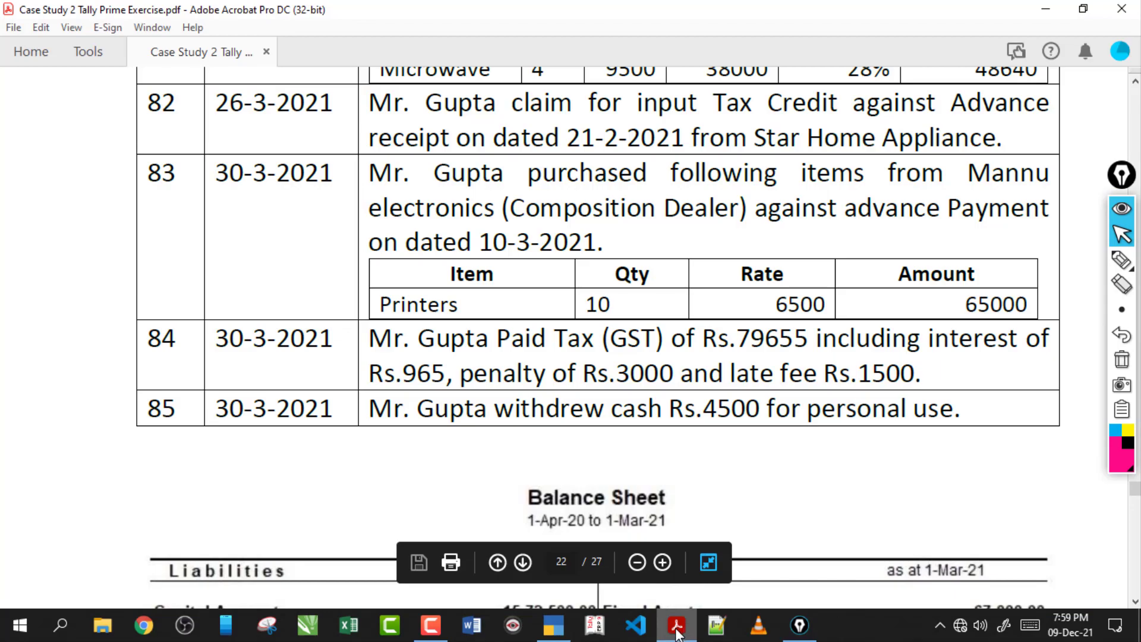
click(677, 632)
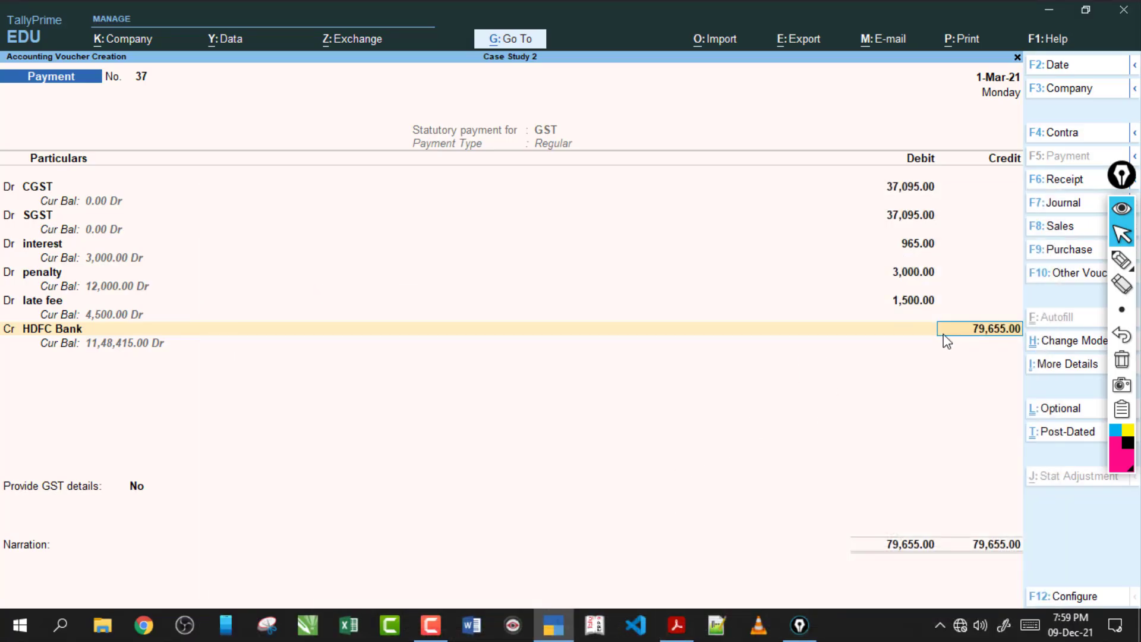
key(Return)
key(Return)
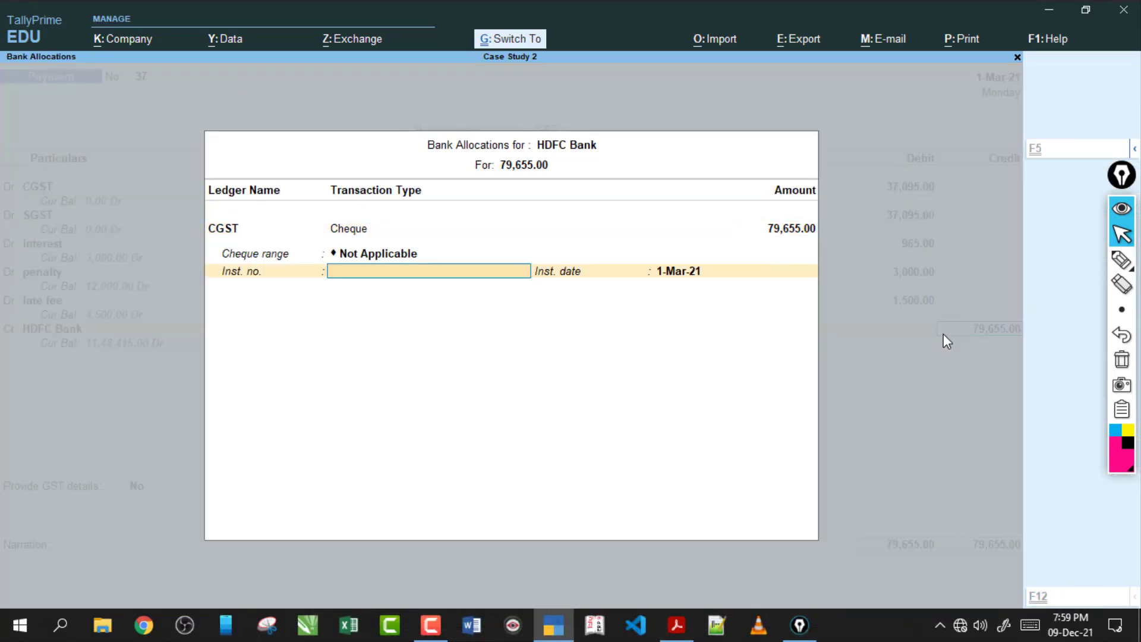
key(ctrl+a)
key(ctrl+a)
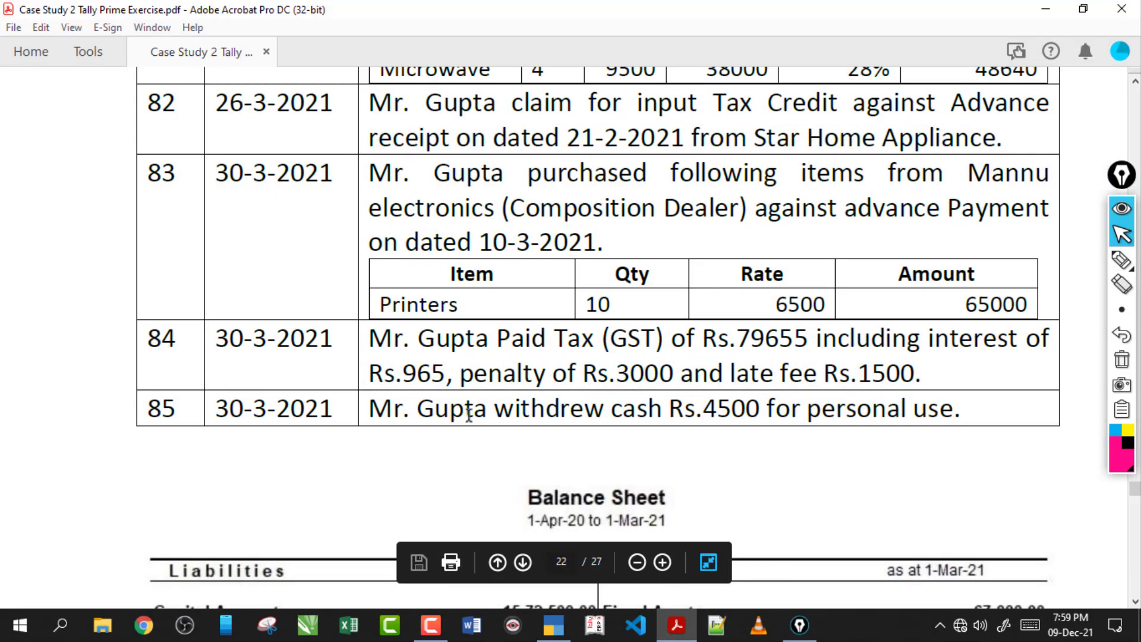
Read transaction 85 in the case study PDF and record a payment voucher debiting Withdrawals and crediting Cash with 4500
drag(373, 409, 605, 410)
click(514, 412)
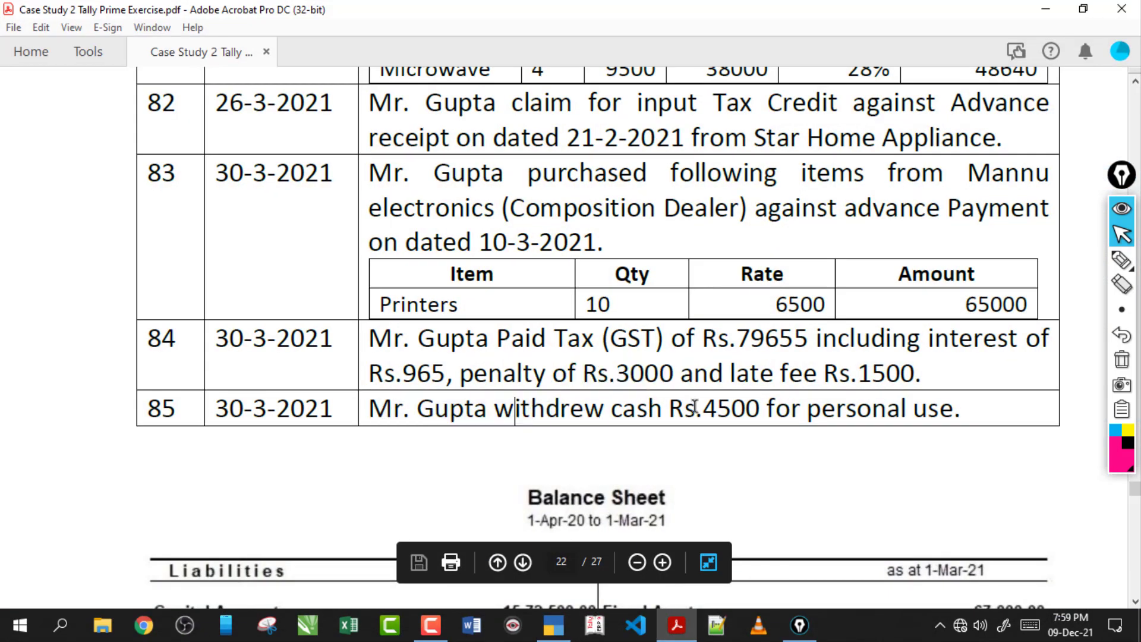
click(554, 626)
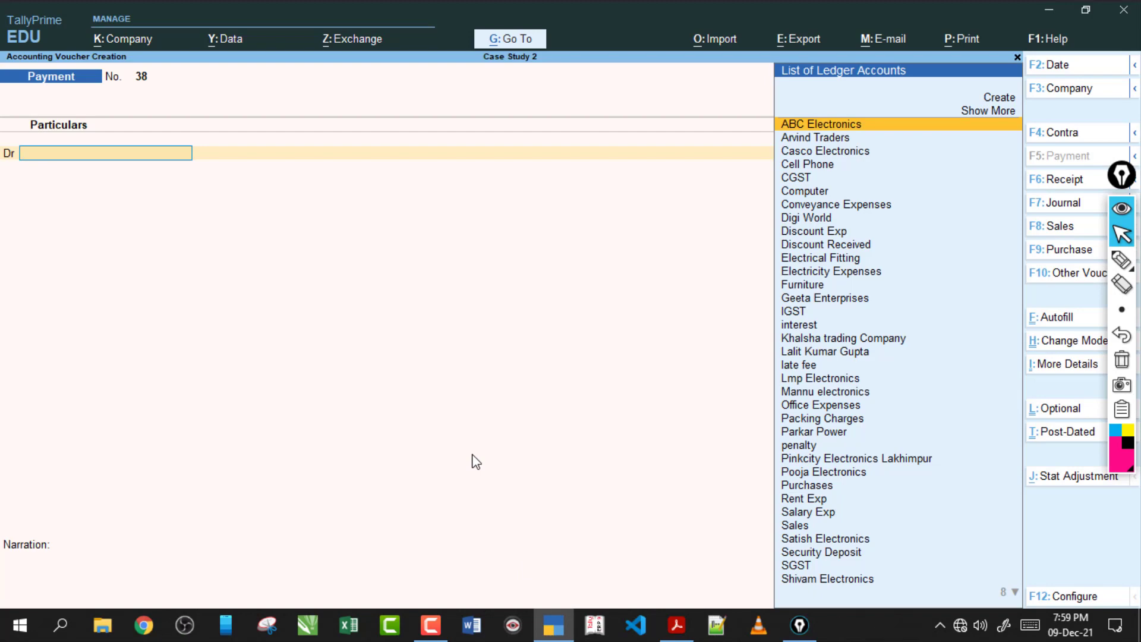
text(W)
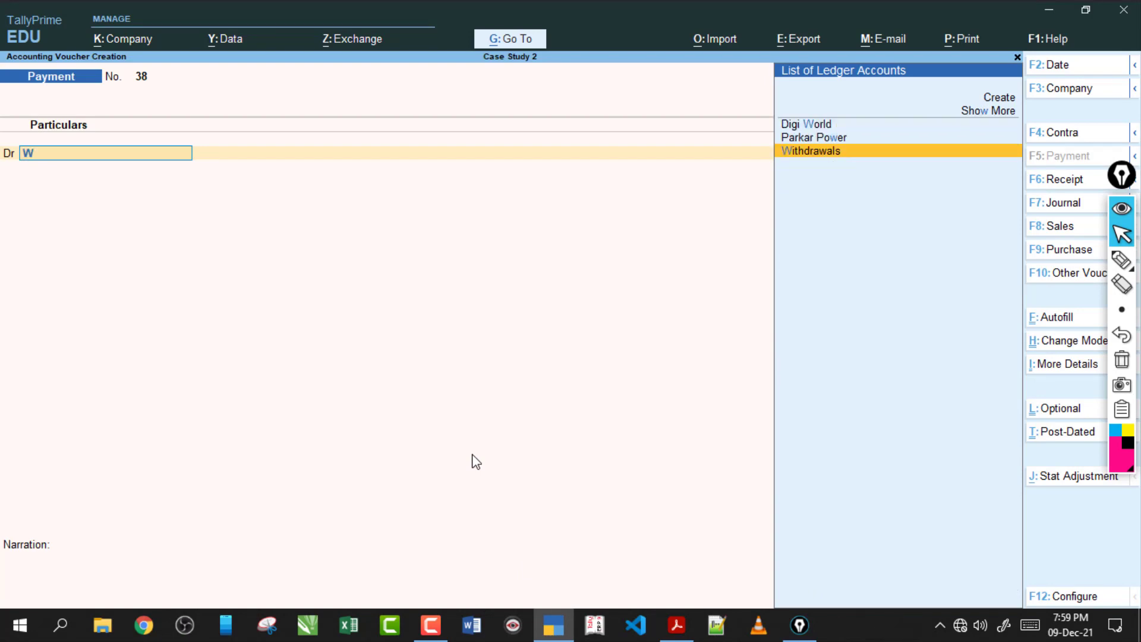
key(Return)
text(4500)
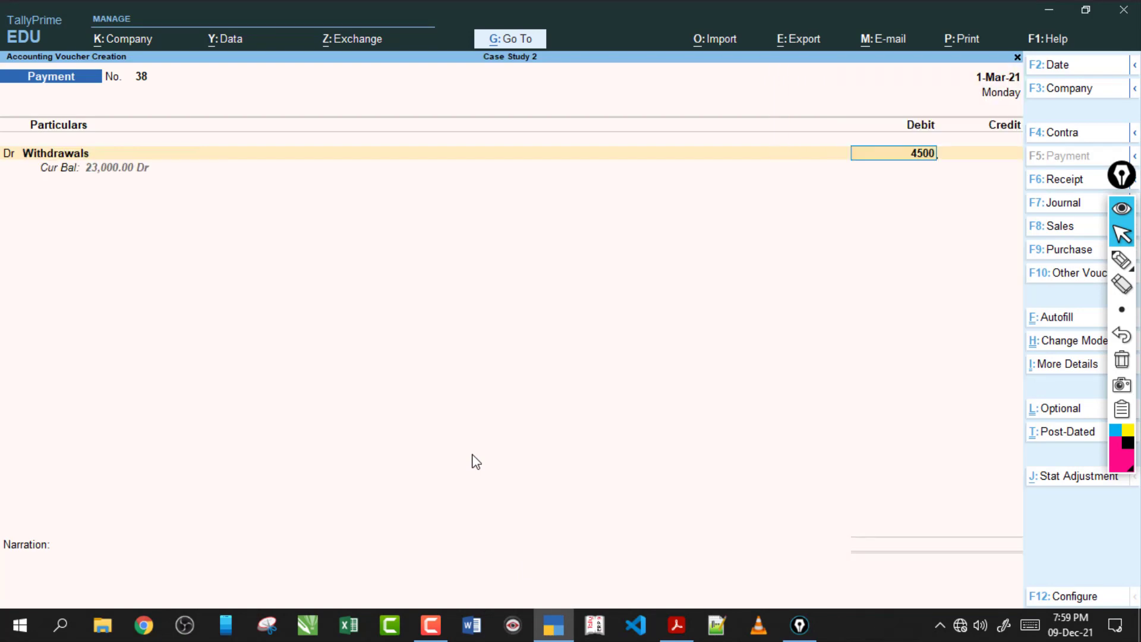
key(Return)
key(Return)
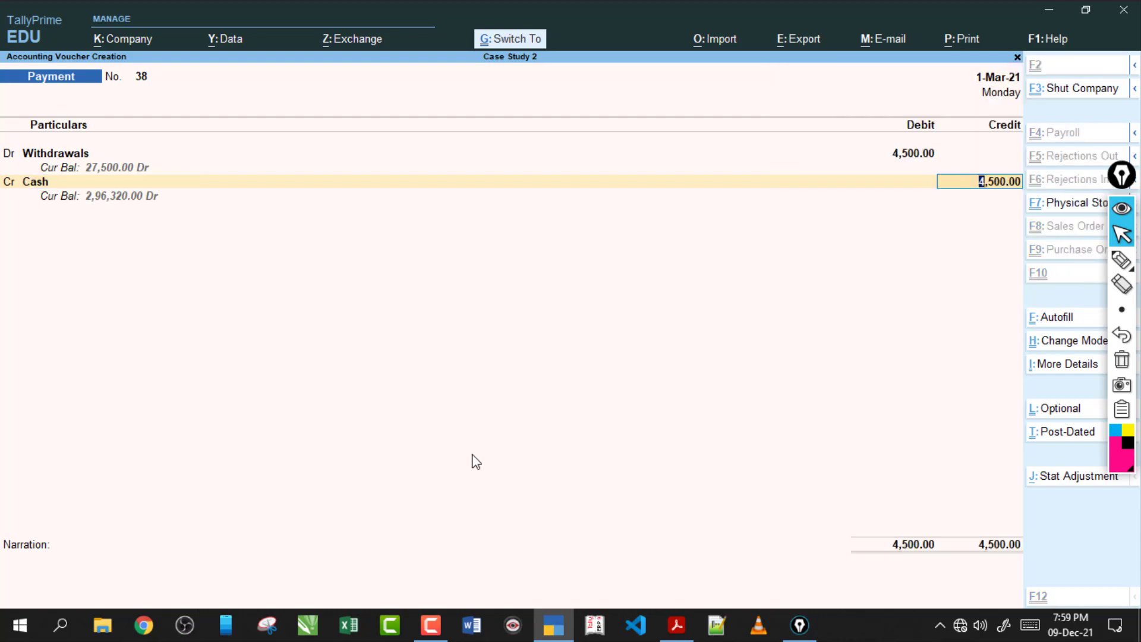
key(ctrl+a)
Find the trial balance in the case study PDF, leave voucher entry in TallyPrime, and open the detailed Trial Balance report
click(676, 625)
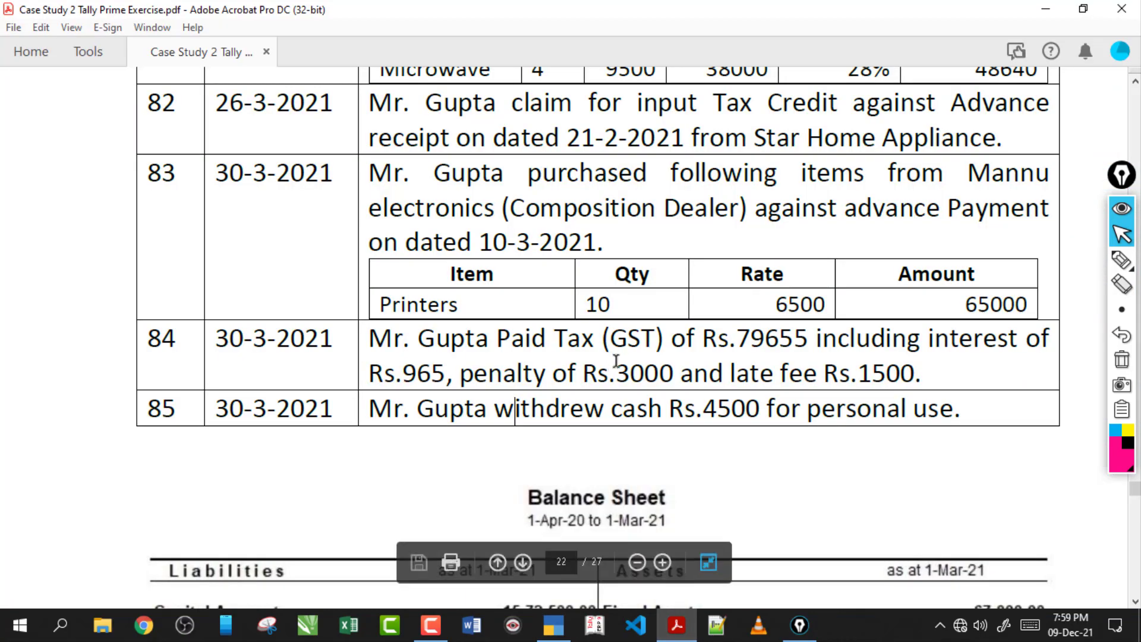
scroll(616, 347, down, 15)
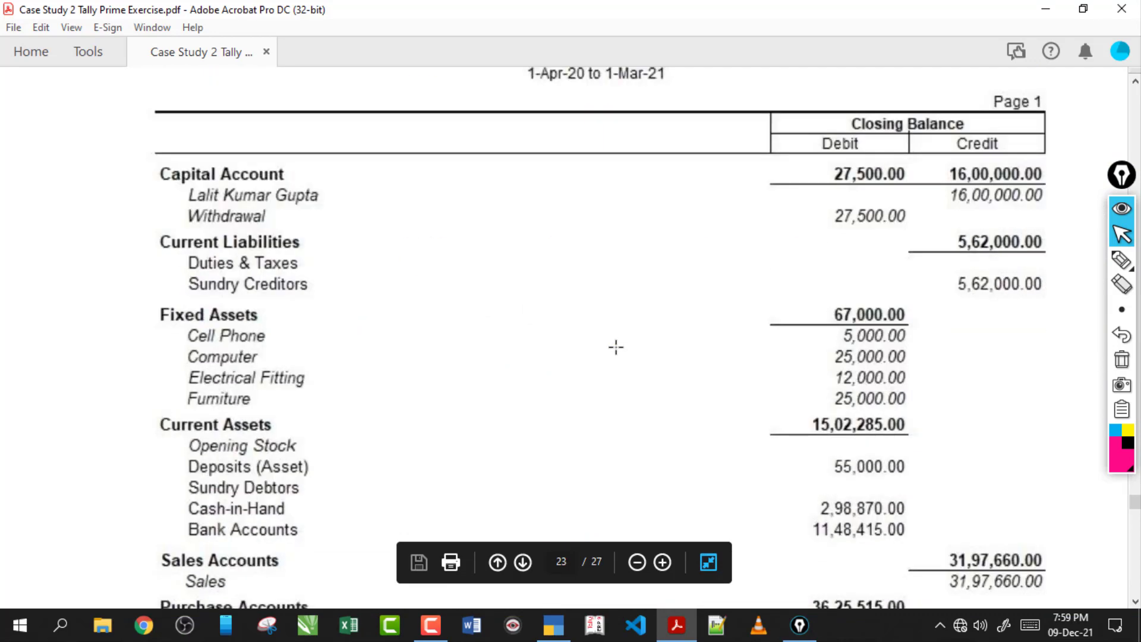
click(555, 625)
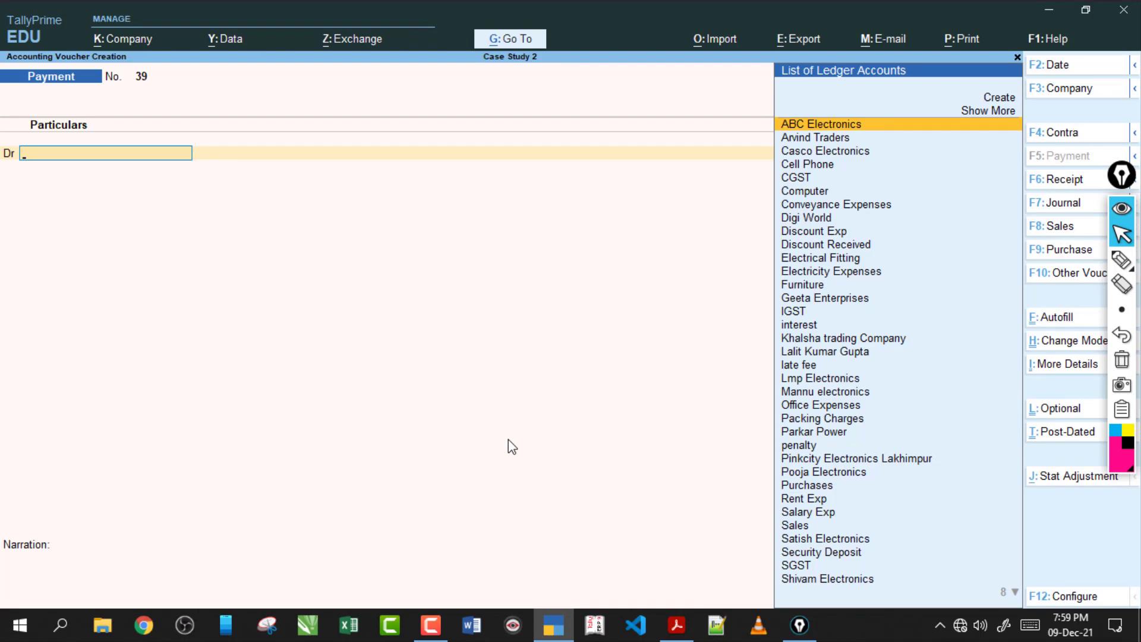
key(Escape)
key(Return)
key(c)
key(Escape)
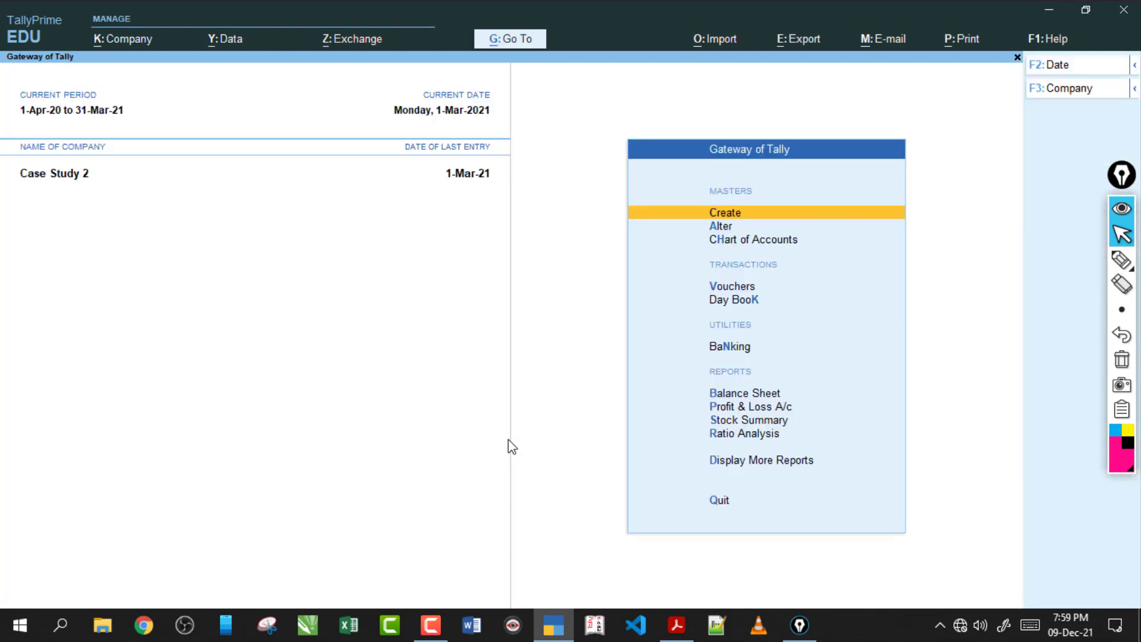
key(d)
key(t)
key(alt+F5)
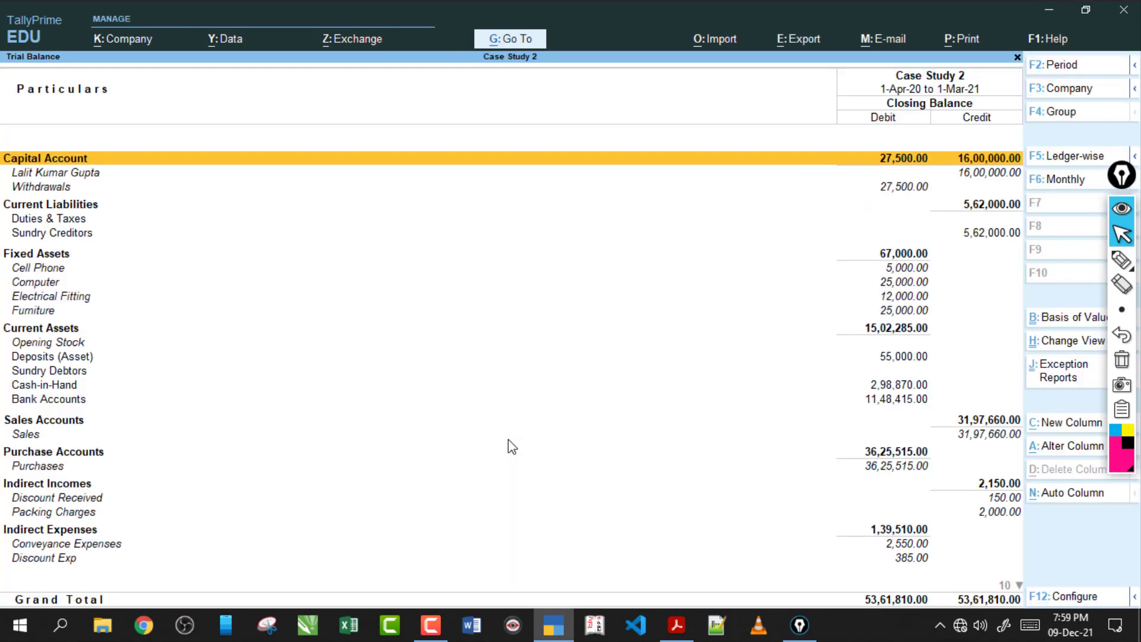
Compare the grand total of the TallyPrime Trial Balance with the one in the case study PDF
key(Down)
key(Down)
key(Down)
key(Down)
key(Down)
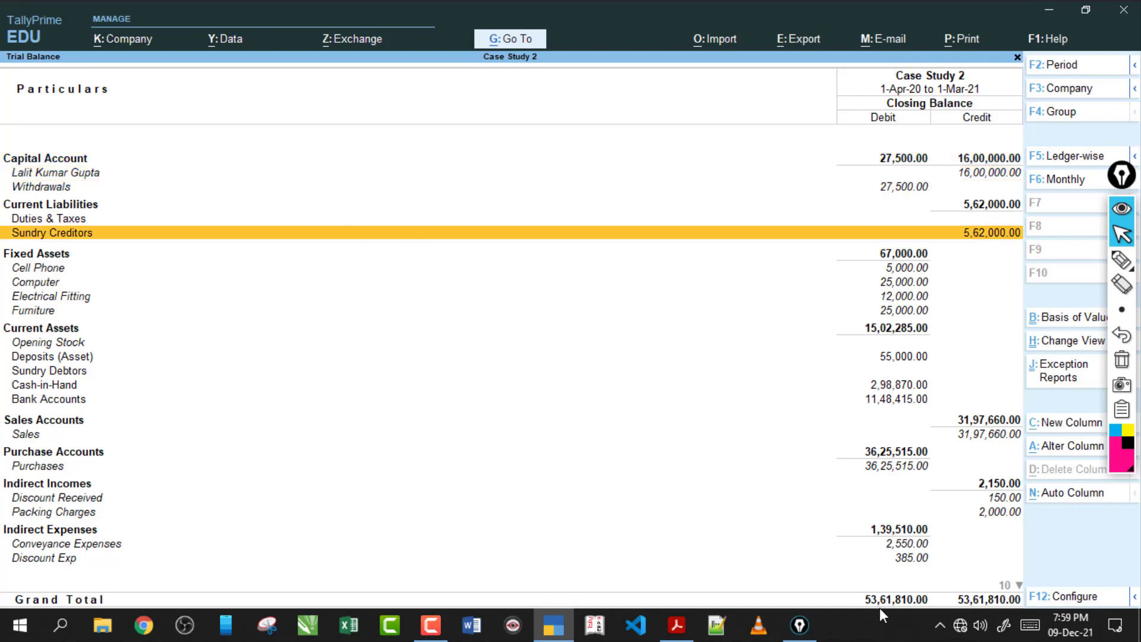
click(676, 624)
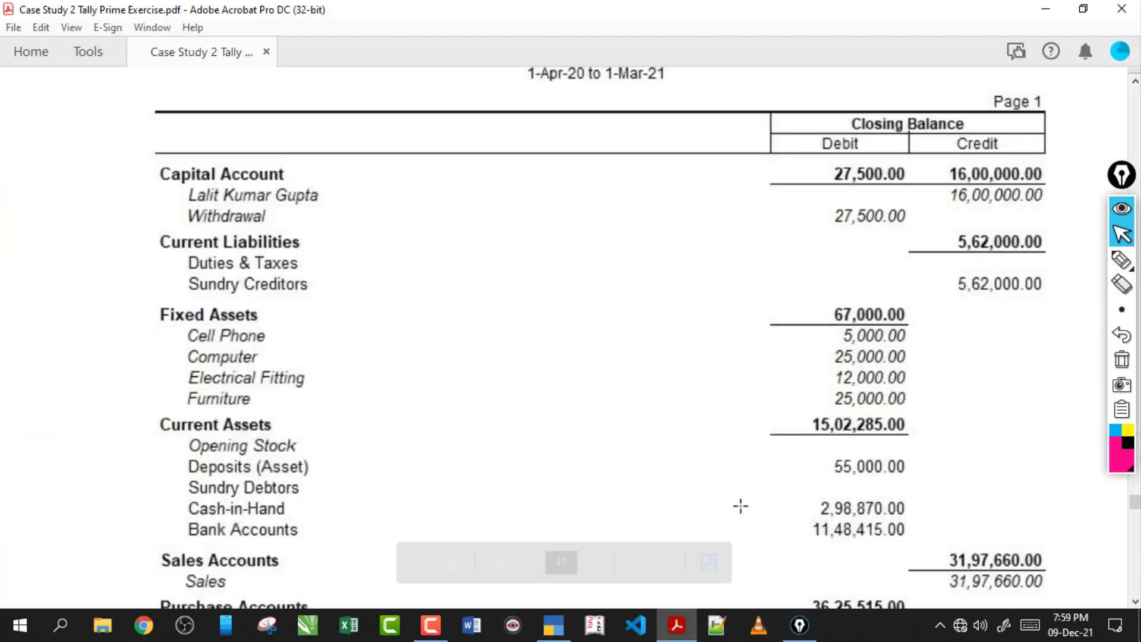
click(724, 466)
scroll(723, 466, down, 10)
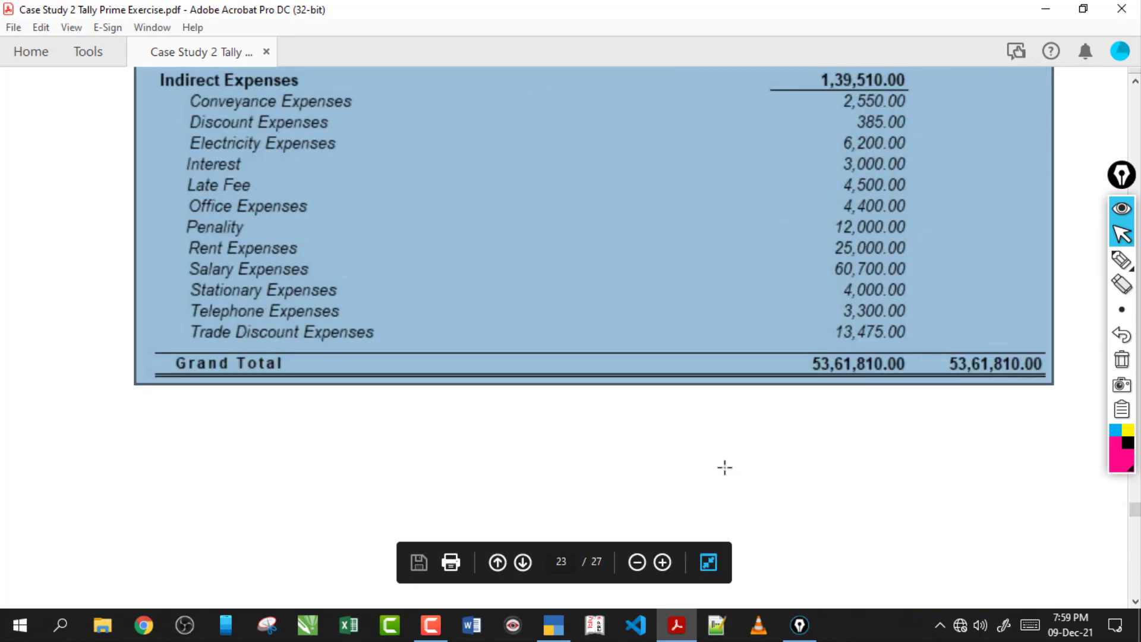
scroll(725, 467, up, 5)
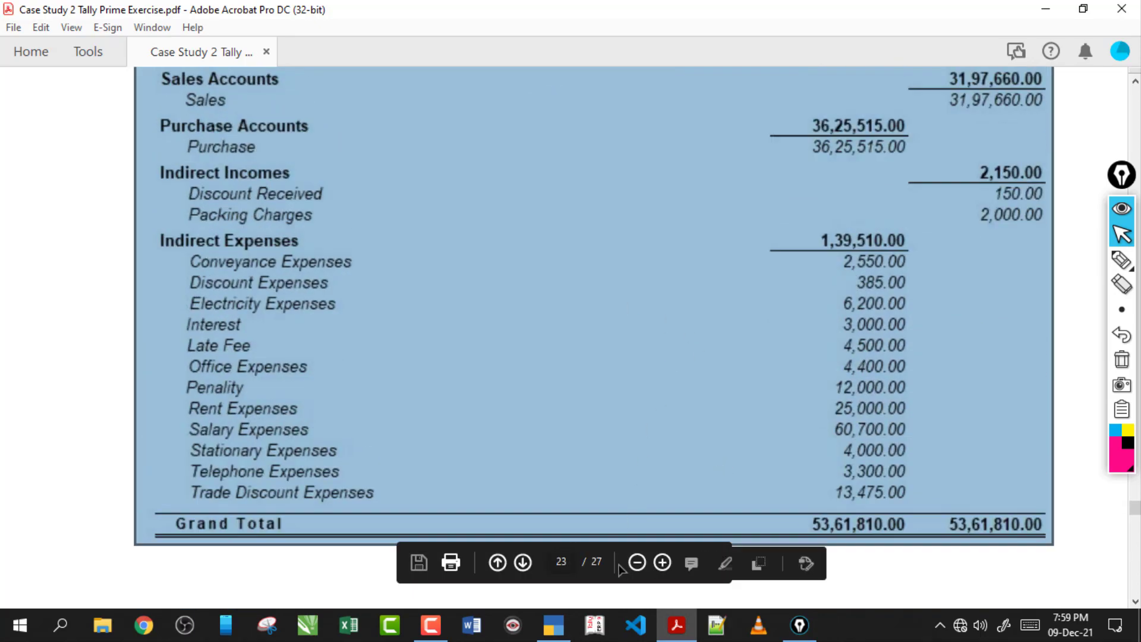
Compare the indirect incomes and indirect expenses in the TallyPrime Trial Balance with those in the case study PDF
click(553, 625)
click(569, 482)
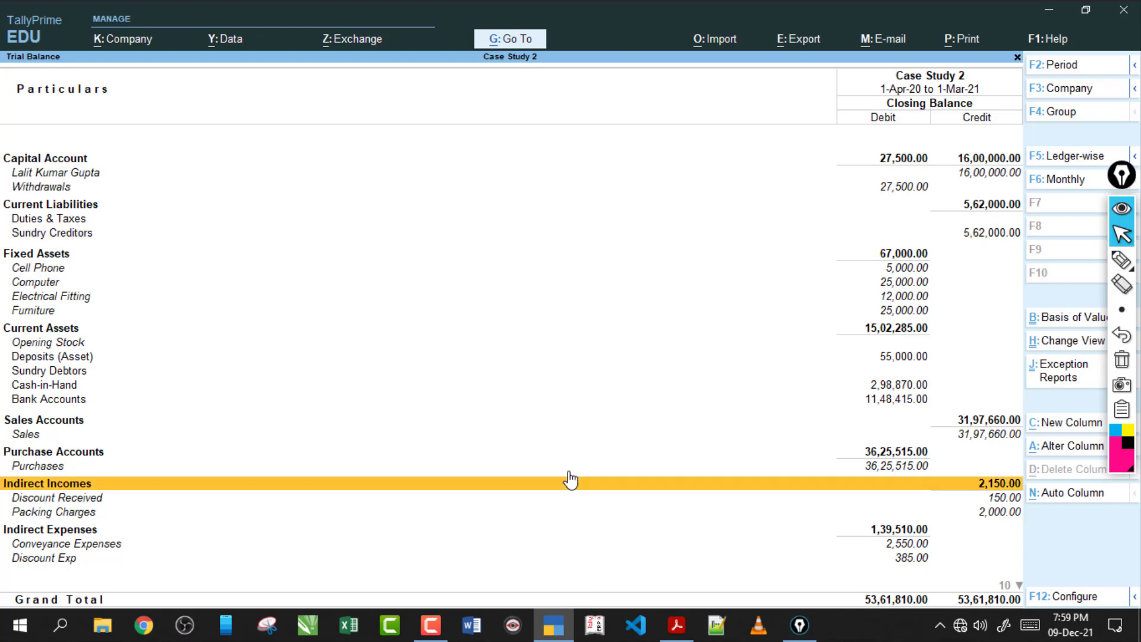
key(Down)
key(Down)
key(Down)
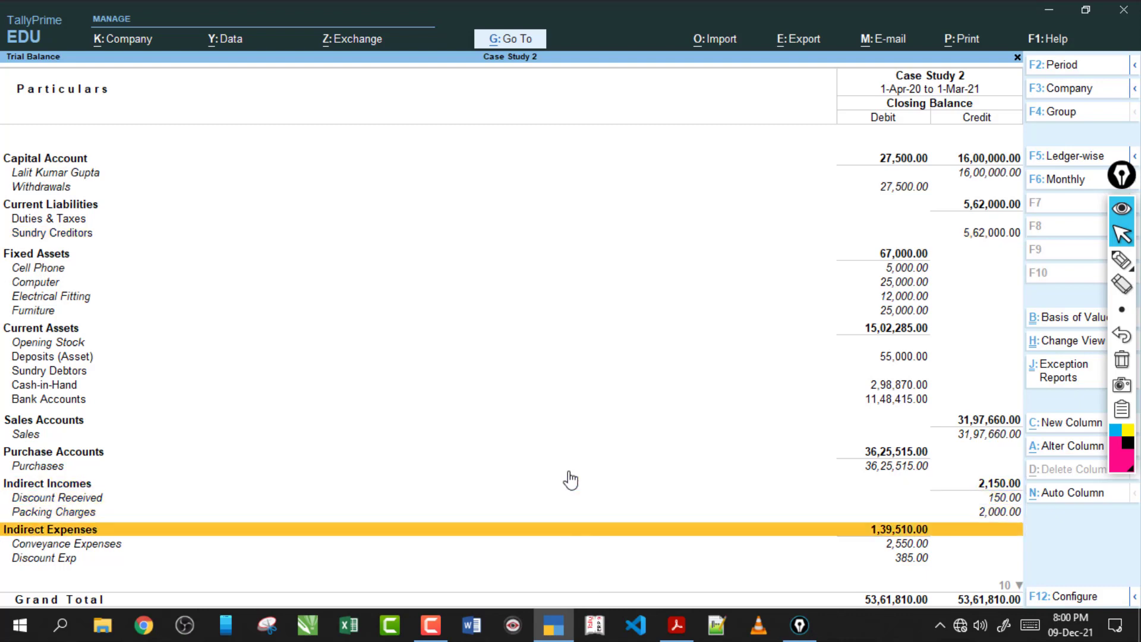
click(678, 629)
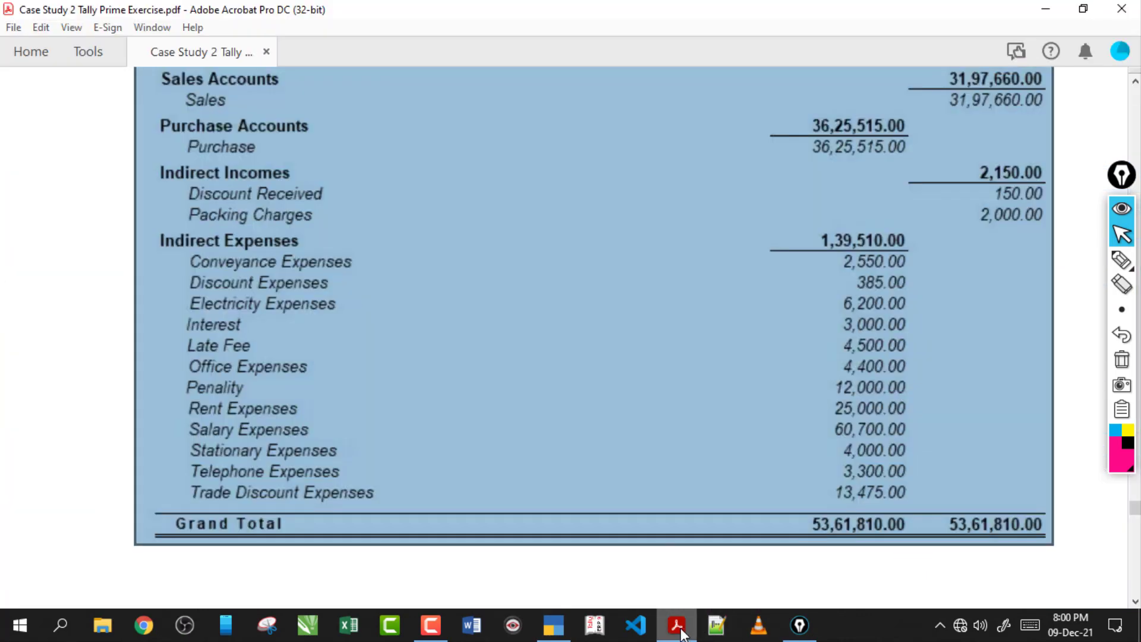
click(677, 633)
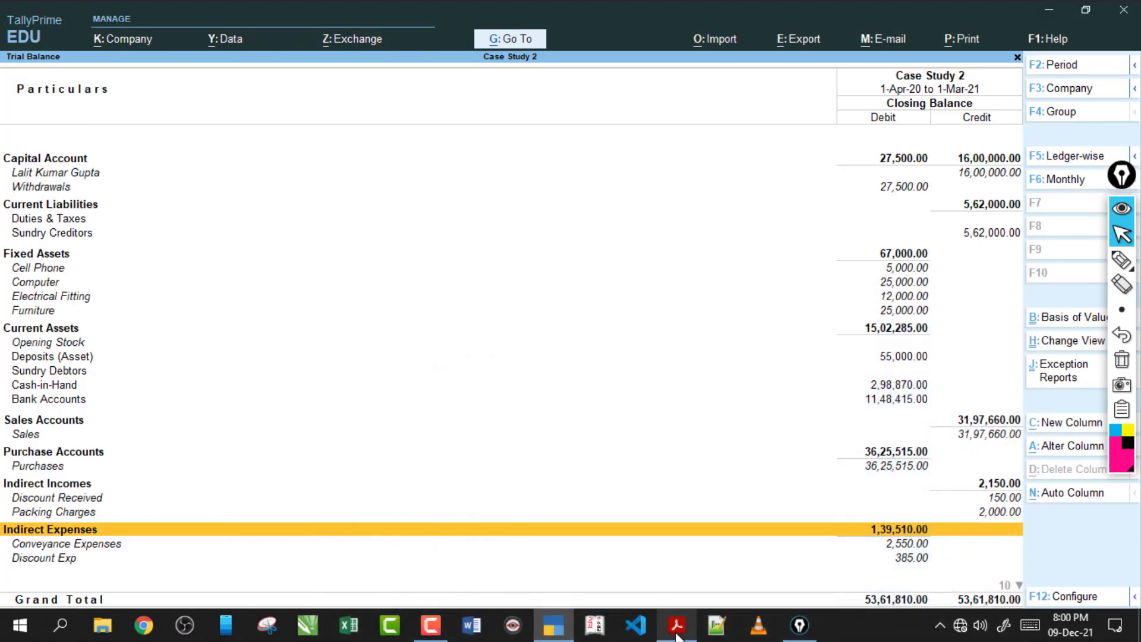
click(677, 635)
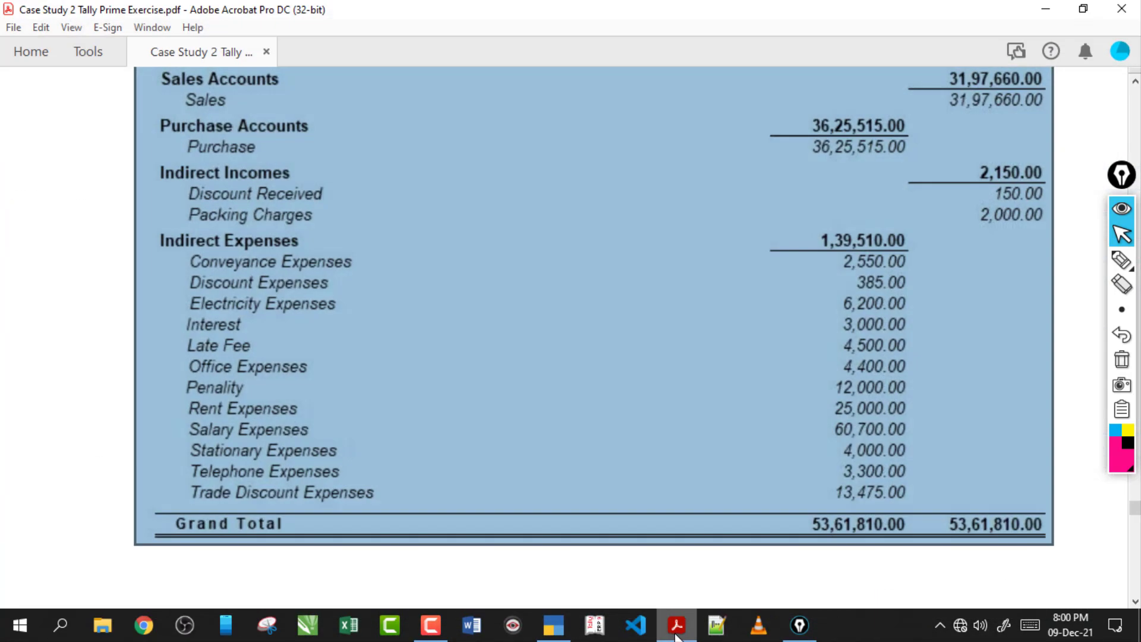
click(677, 634)
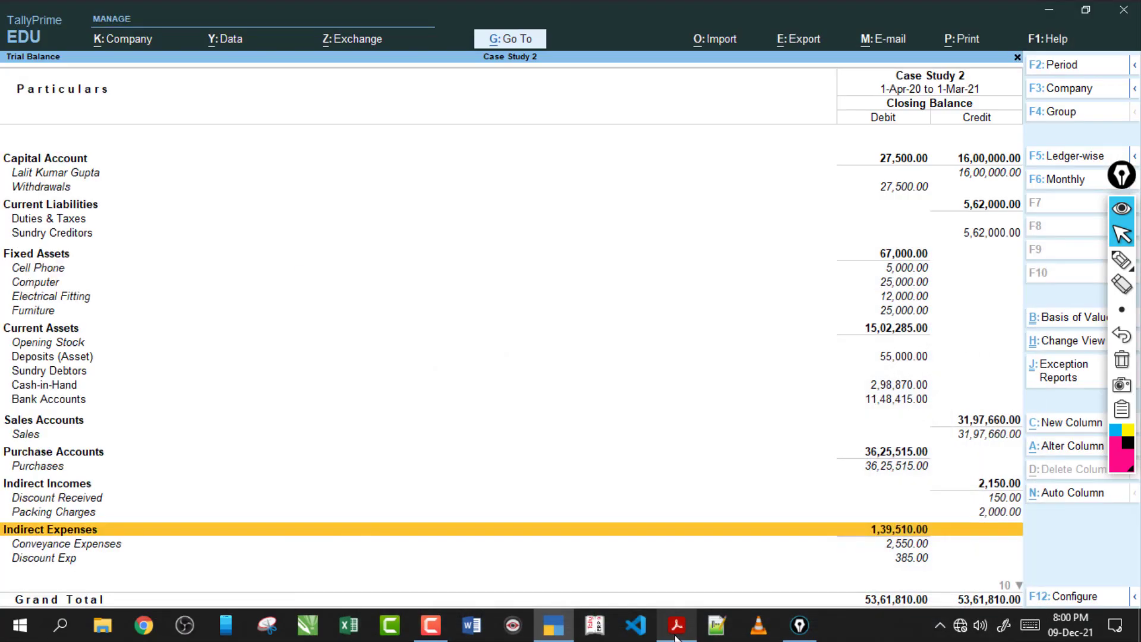
click(677, 635)
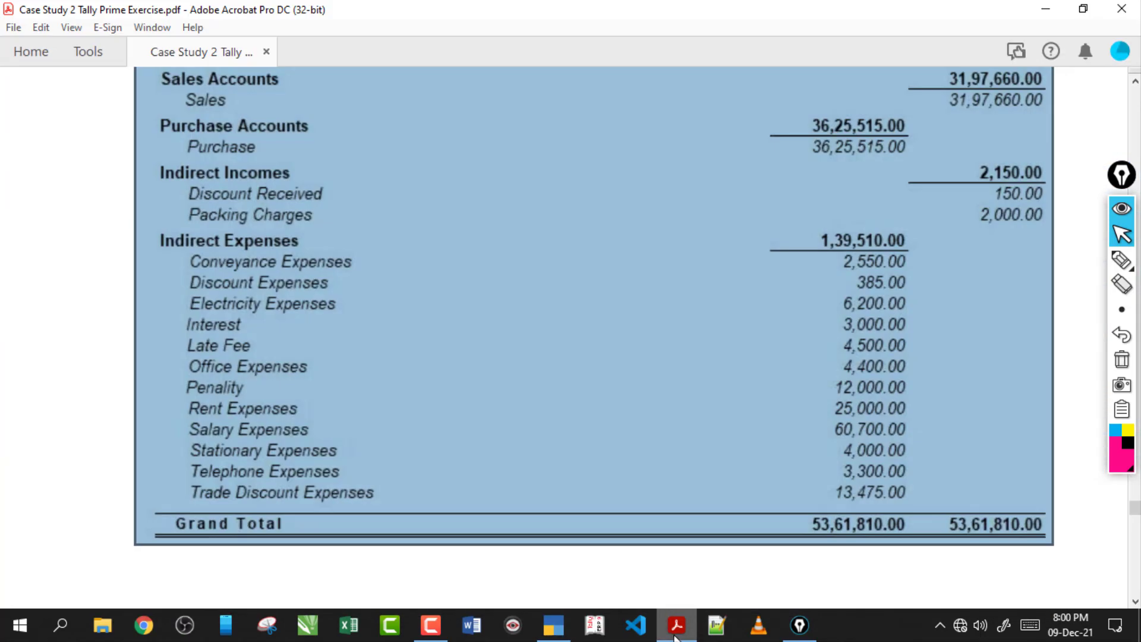
click(675, 636)
click(686, 469)
click(559, 628)
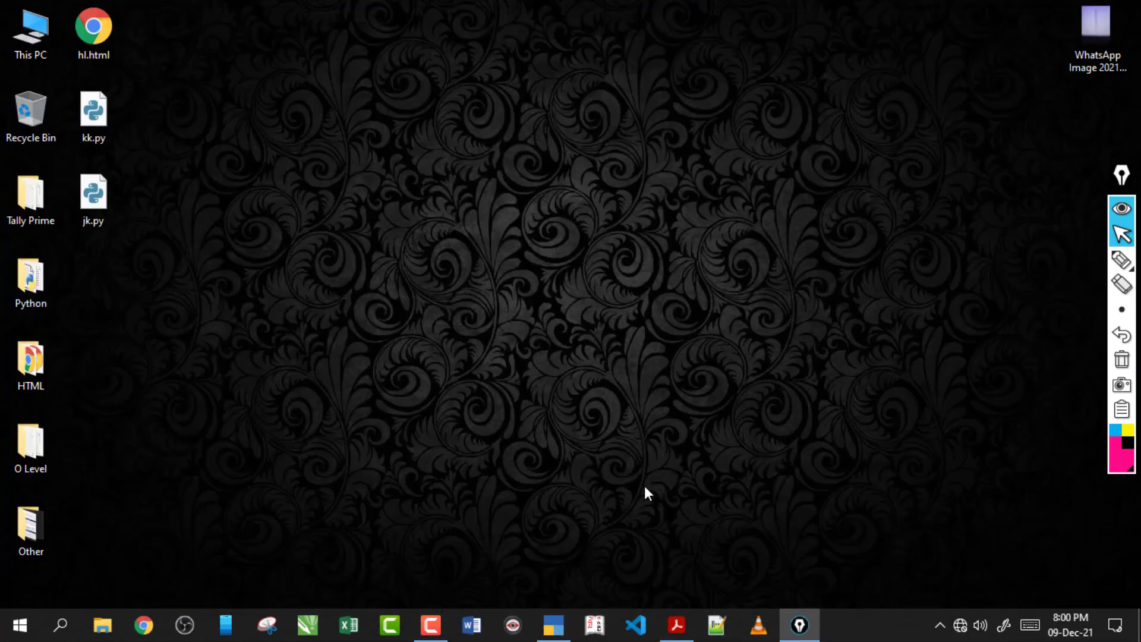
Compare the capital, liability and asset balances with the PDF's trial balance, and go back to the PDF's balance sheet
click(677, 630)
scroll(651, 431, up, 5)
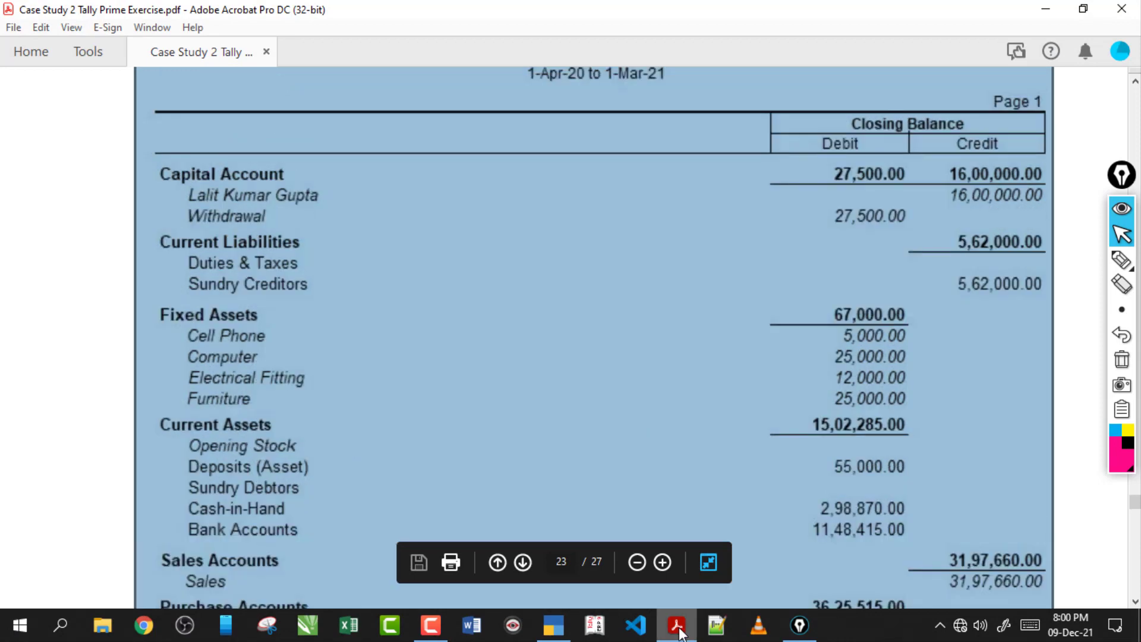
click(678, 631)
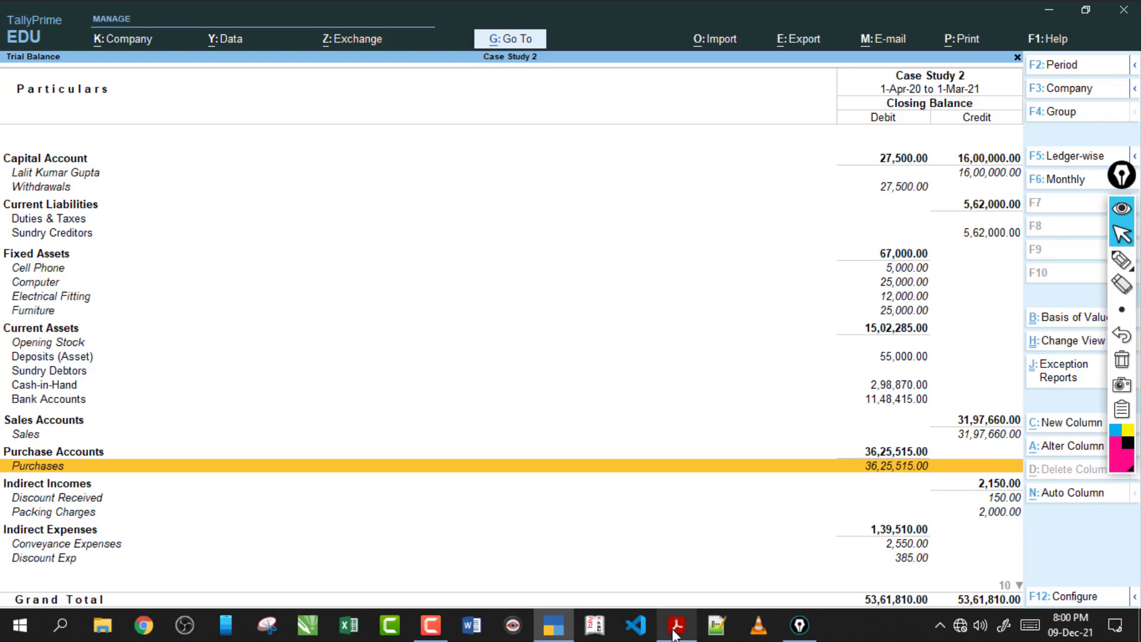
click(675, 634)
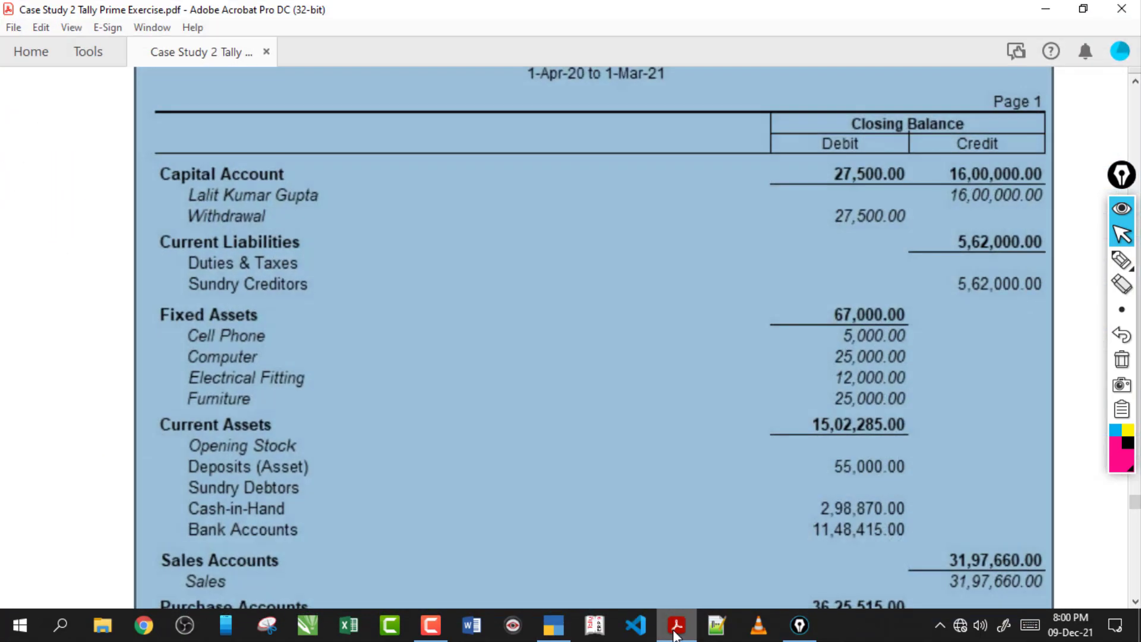
click(675, 634)
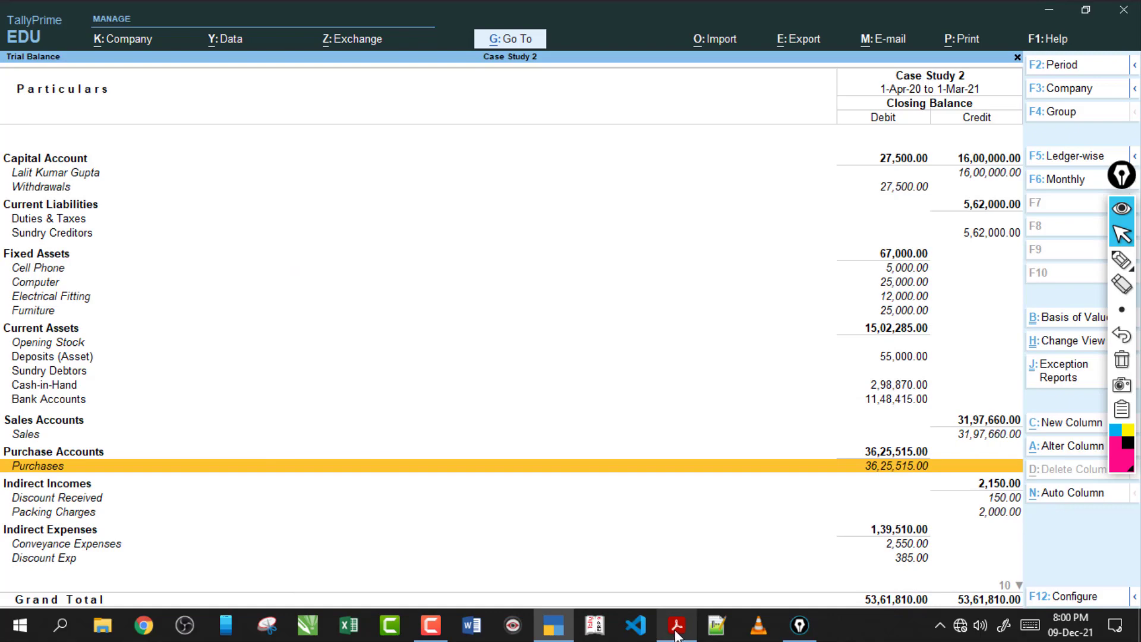
click(676, 634)
click(677, 634)
click(676, 633)
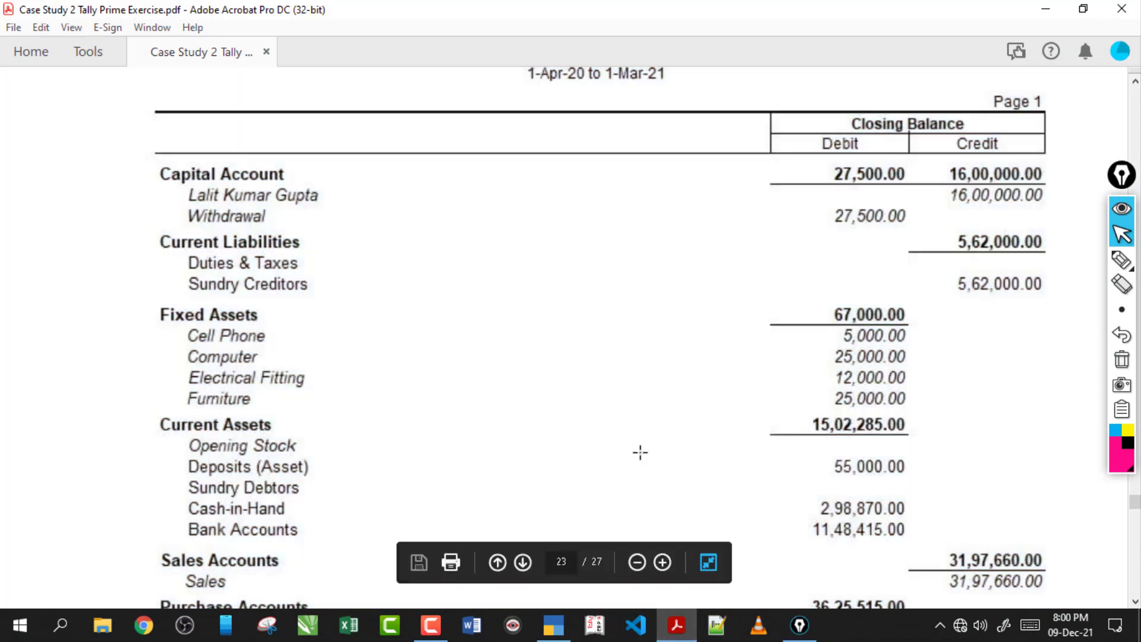
scroll(640, 452, up, 10)
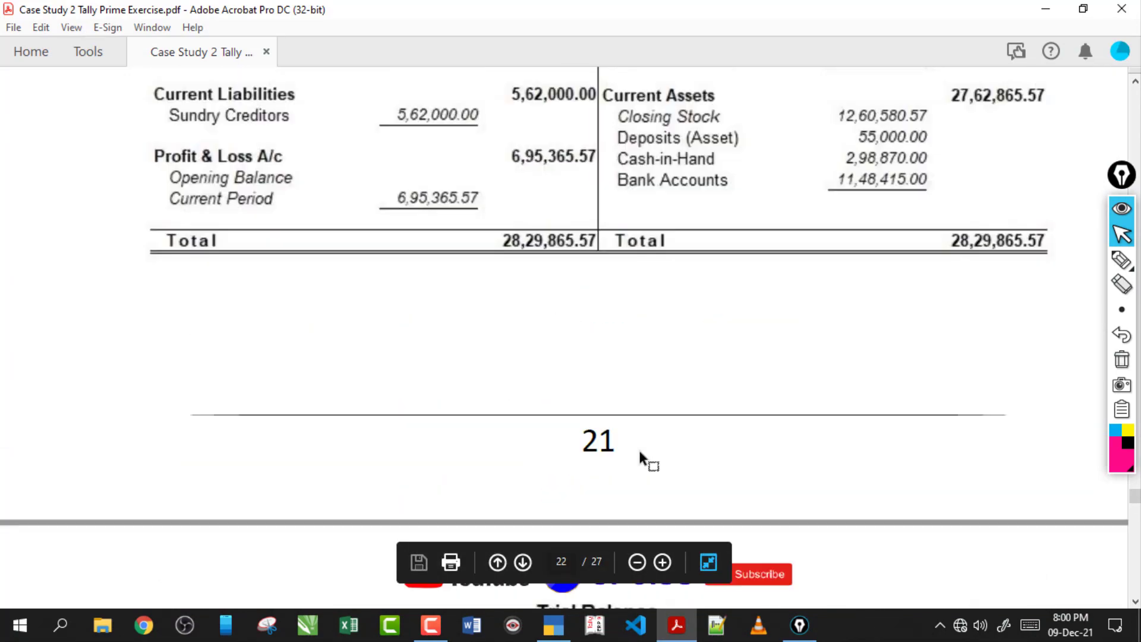
Go through the case study PDF from the balance sheet past the Day Book to the totals of the Profit & Loss A/c
scroll(645, 458, down, 5)
scroll(640, 452, down, 15)
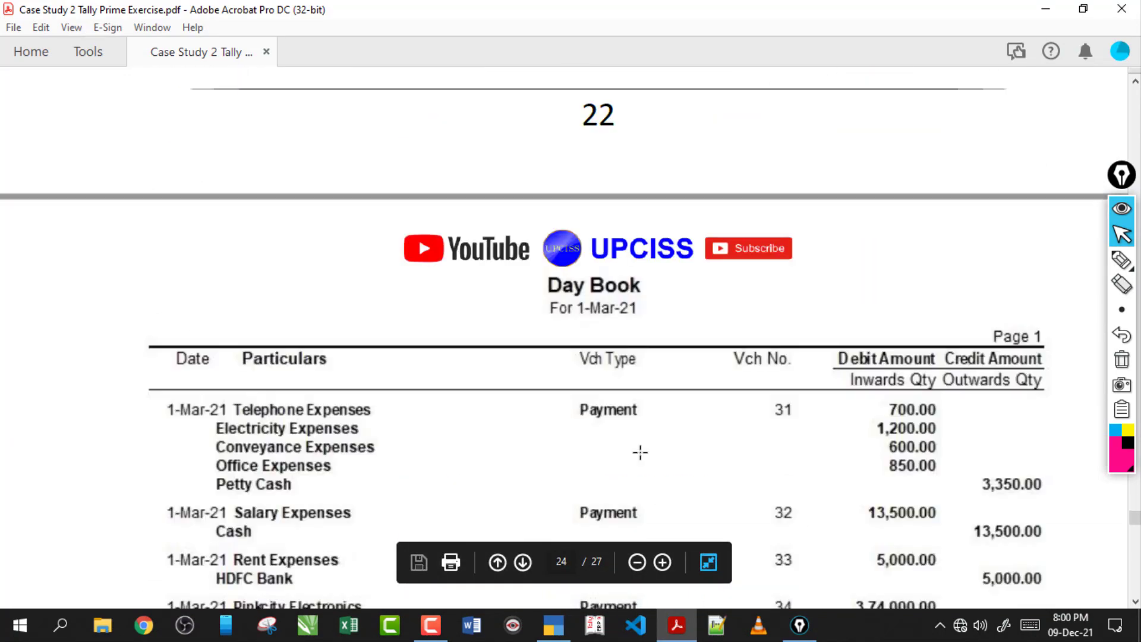
scroll(640, 452, down, 15)
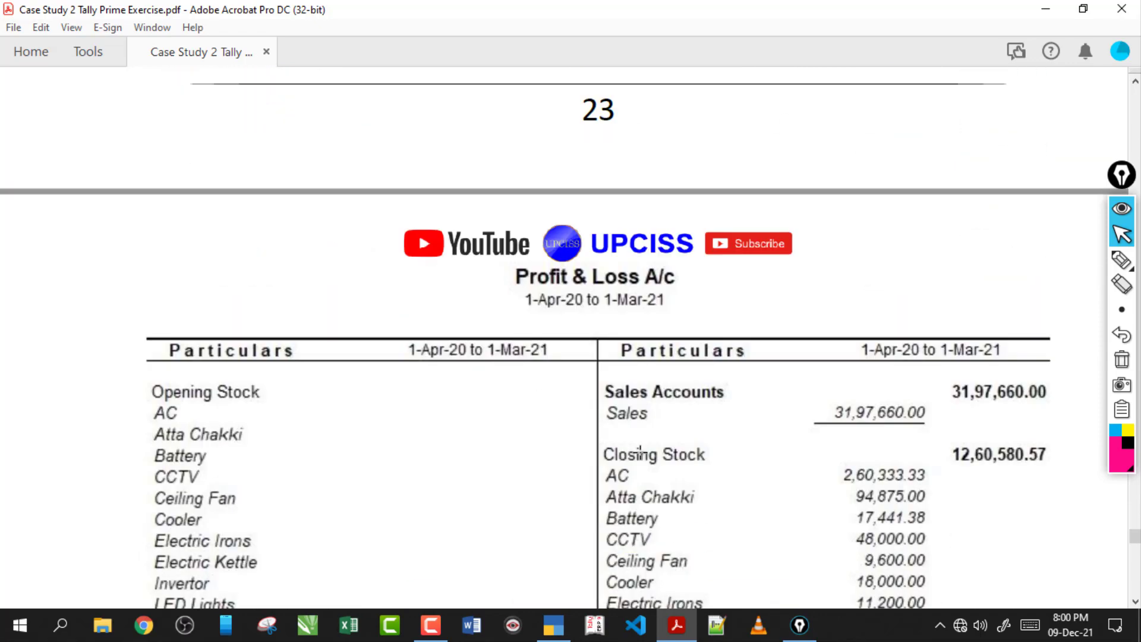
scroll(640, 452, down, 8)
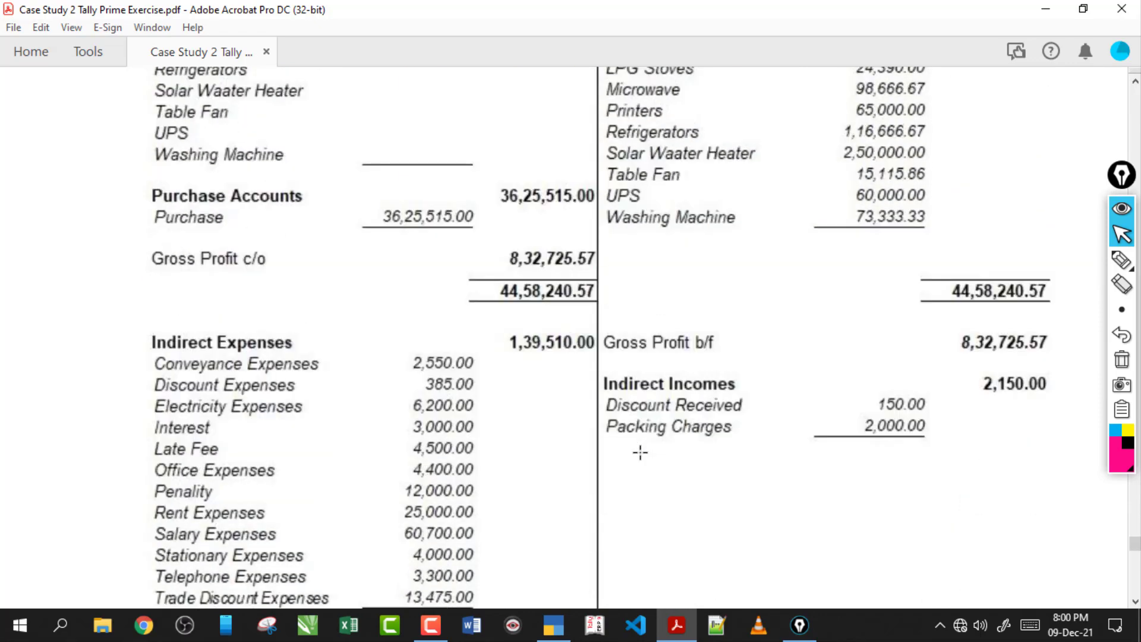
scroll(640, 452, down, 4)
scroll(640, 452, up, 2)
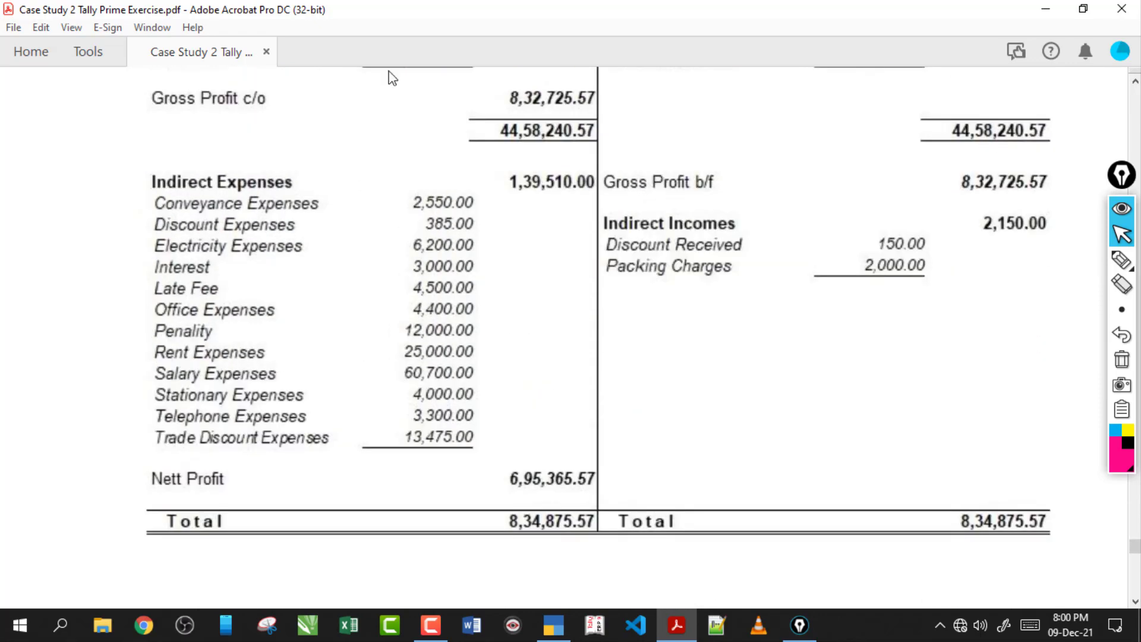
Mark the Nett Profit in the PDF's Profit & Loss A/c with the pen, clear the marking and return to the pointer
click(1121, 259)
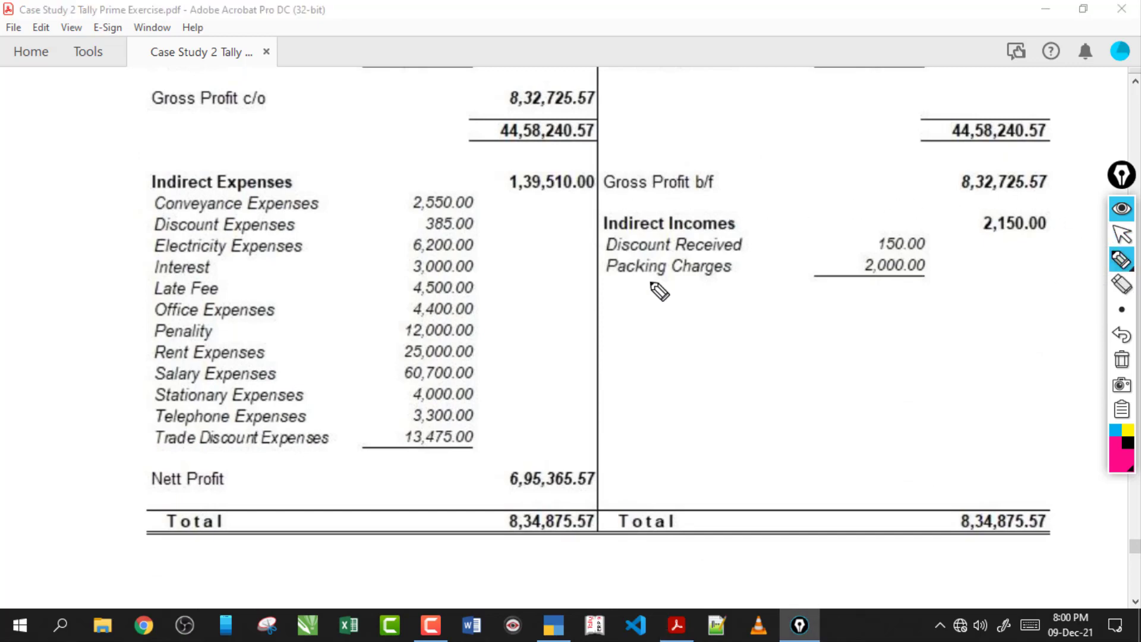
mouse_move(483, 456)
mouse_down()
mouse_move(612, 475)
mouse_move(485, 505)
mouse_move(670, 478)
mouse_up()
click(1122, 359)
click(1121, 235)
double_click(805, 333)
Find the stock summary in the PDF and compare it with the Stock Summary report in TallyPrime
scroll(810, 331, down, 12)
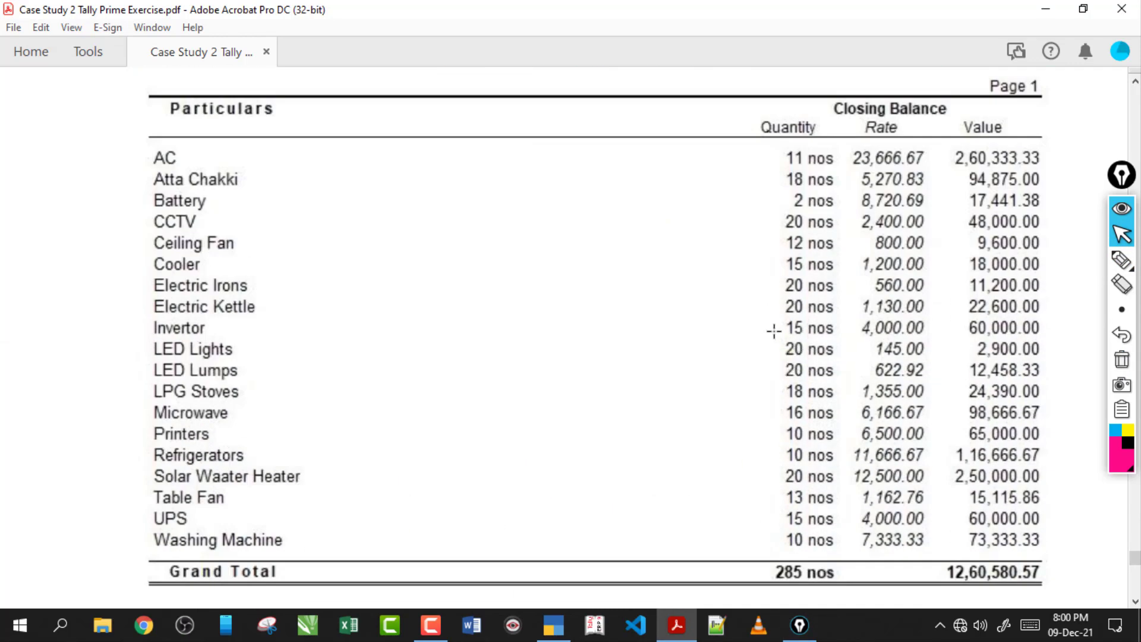
click(549, 632)
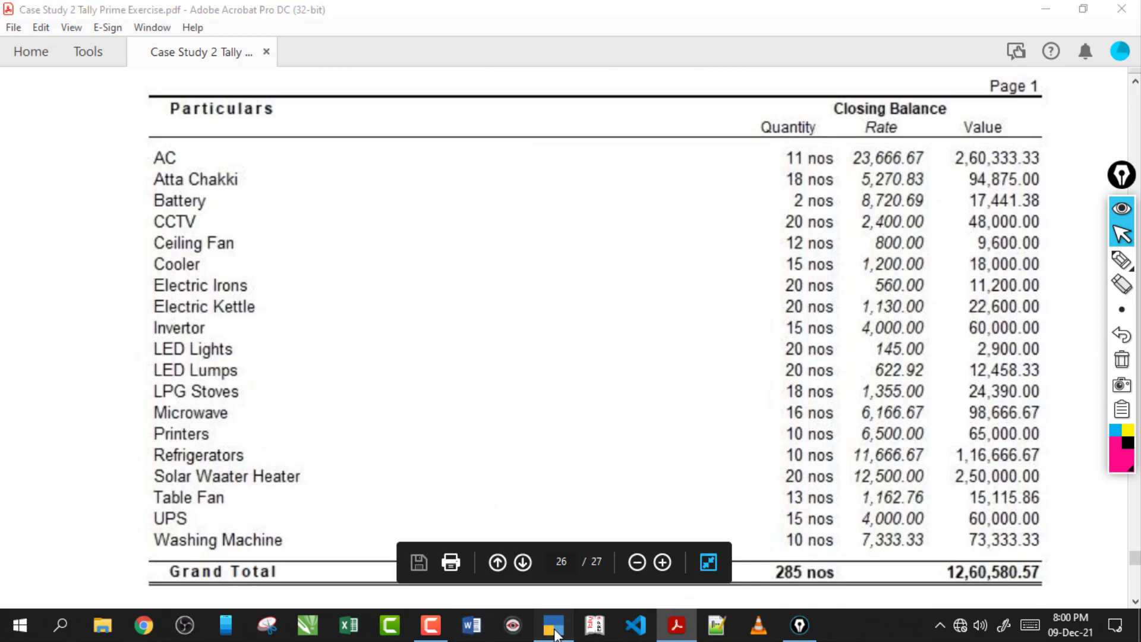
key(Escape)
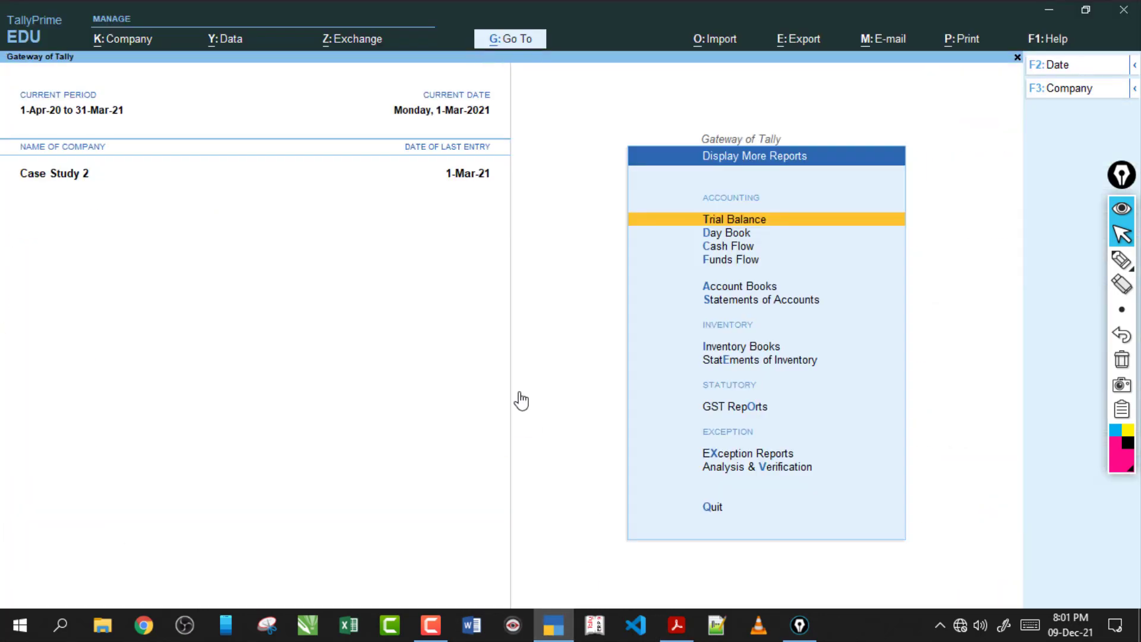
key(Escape)
key(s)
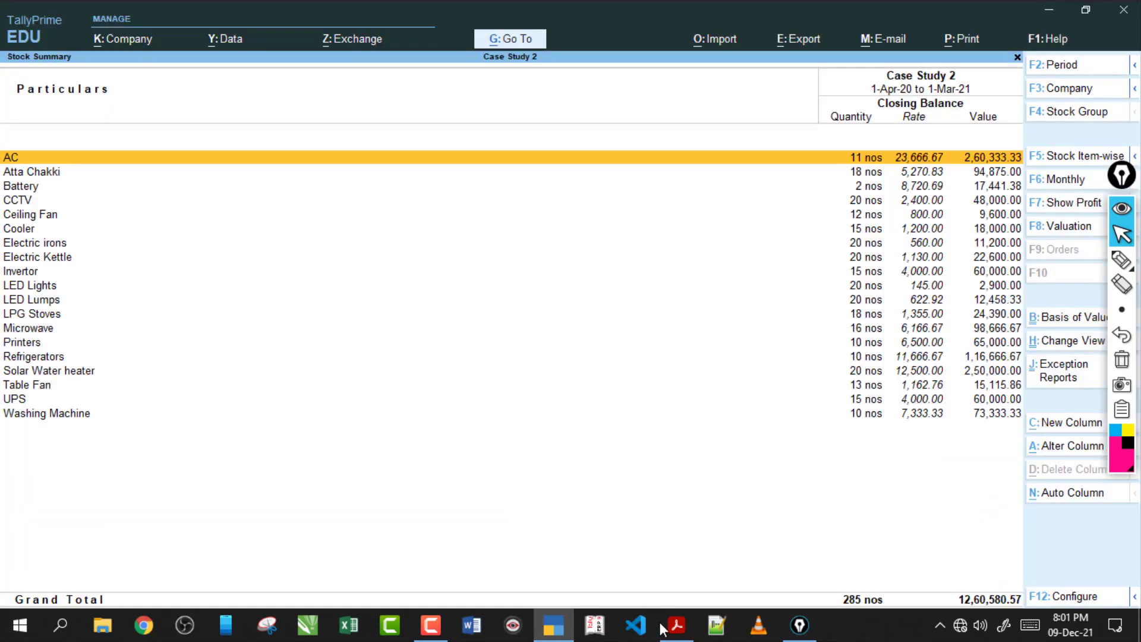
click(675, 633)
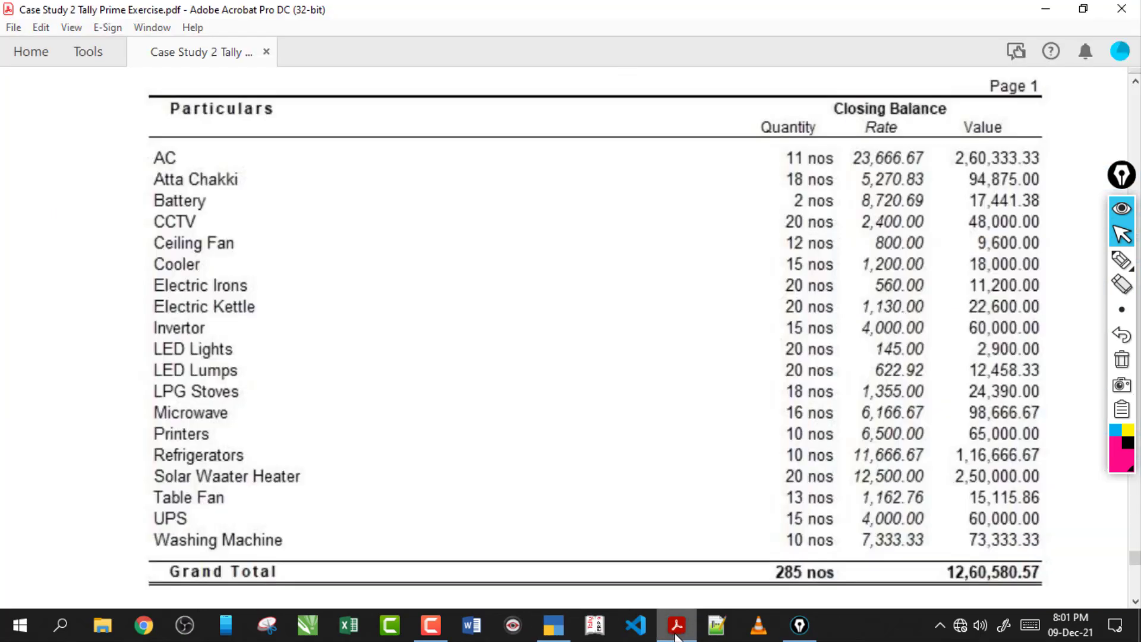
click(675, 634)
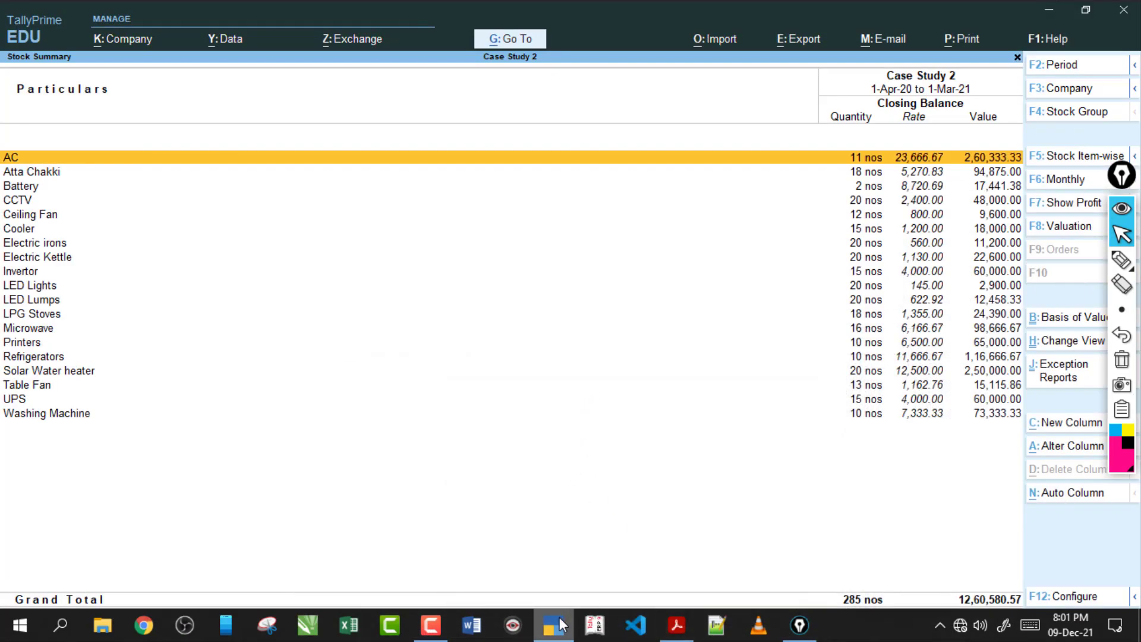
Open the Balance Sheet in TallyPrime and compare it with the balance sheet in the case study PDF
key(Escape)
key(Up)
key(Up)
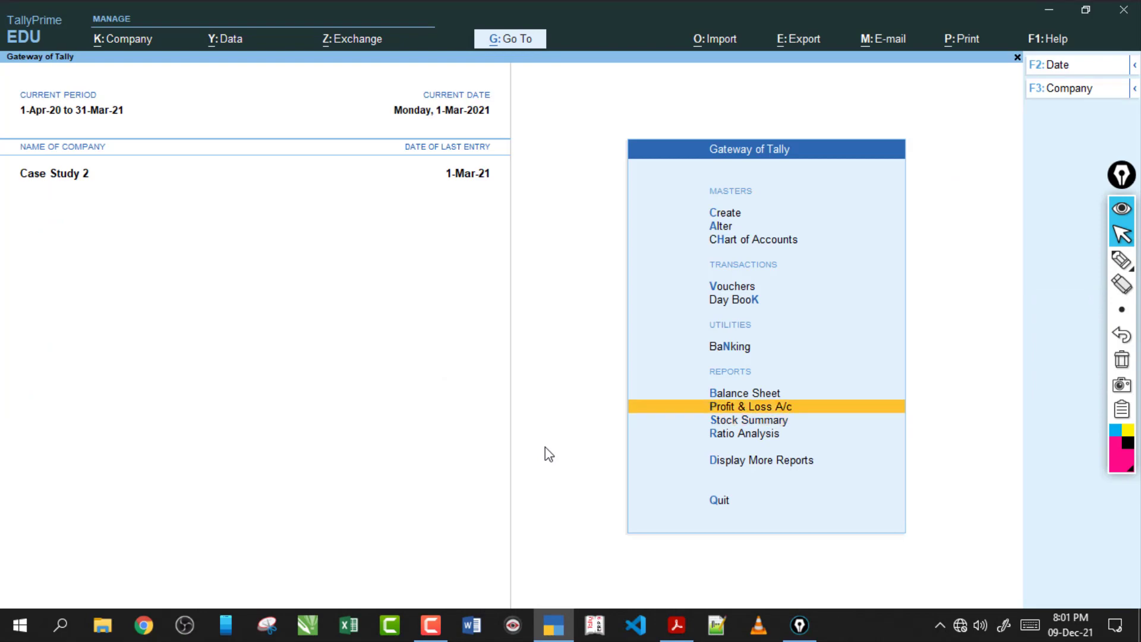
key(Return)
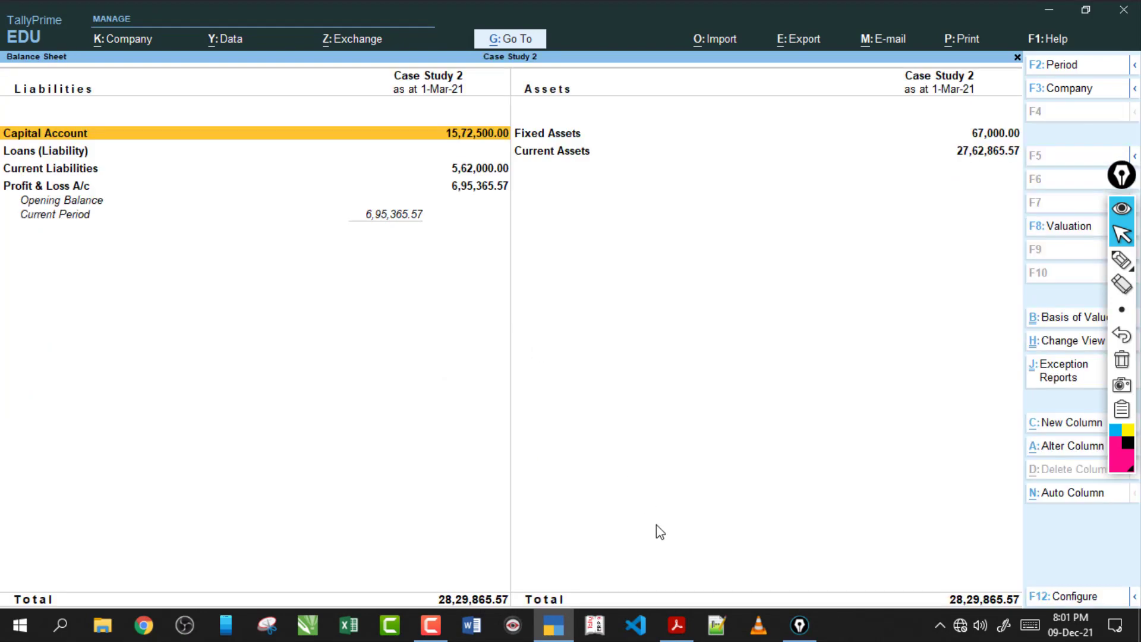
click(675, 624)
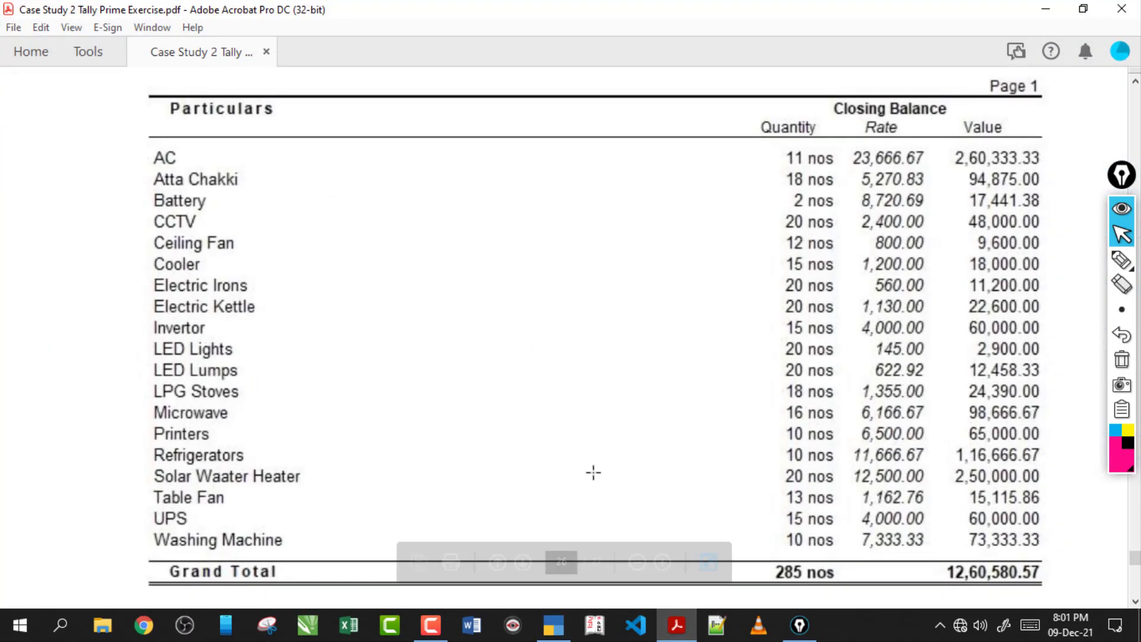
scroll(597, 457, up, 10)
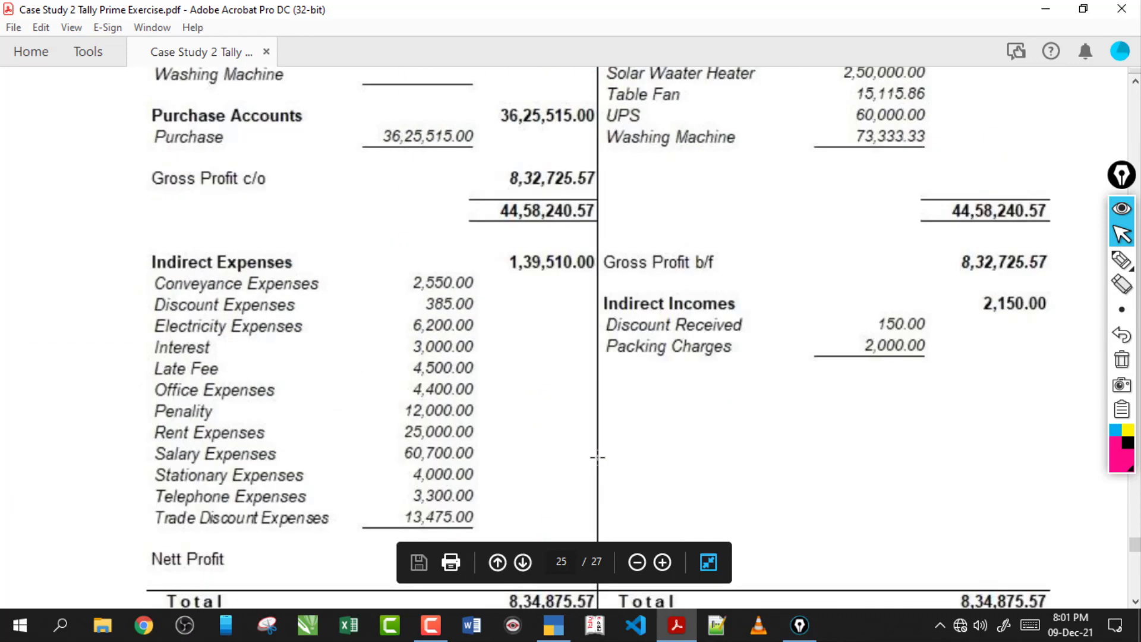
scroll(598, 456, down, 15)
click(555, 635)
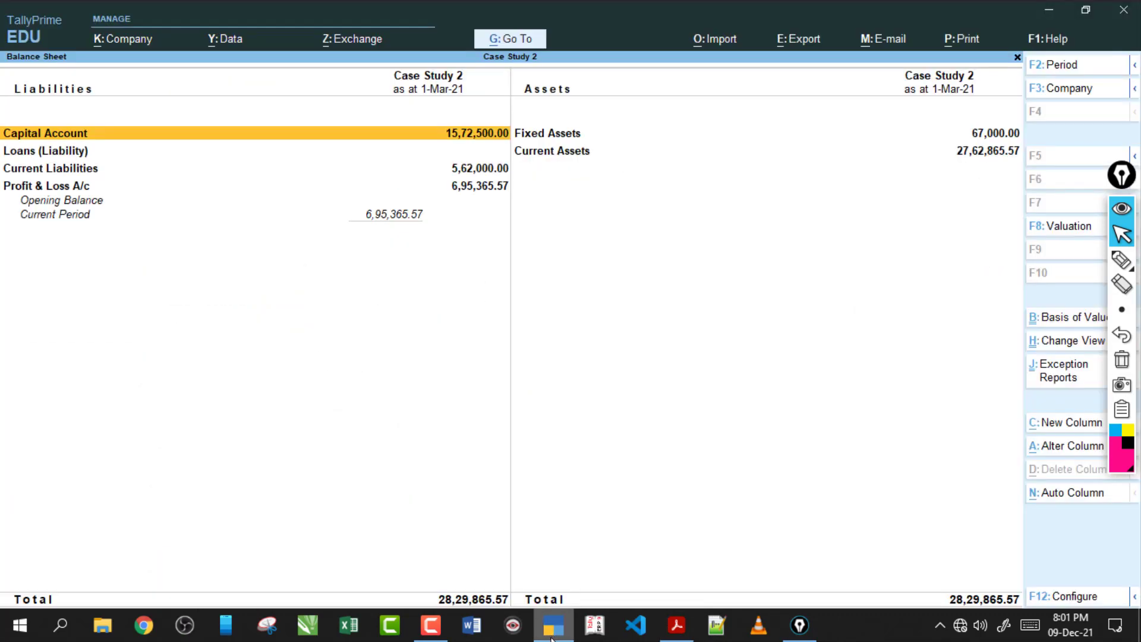
click(552, 635)
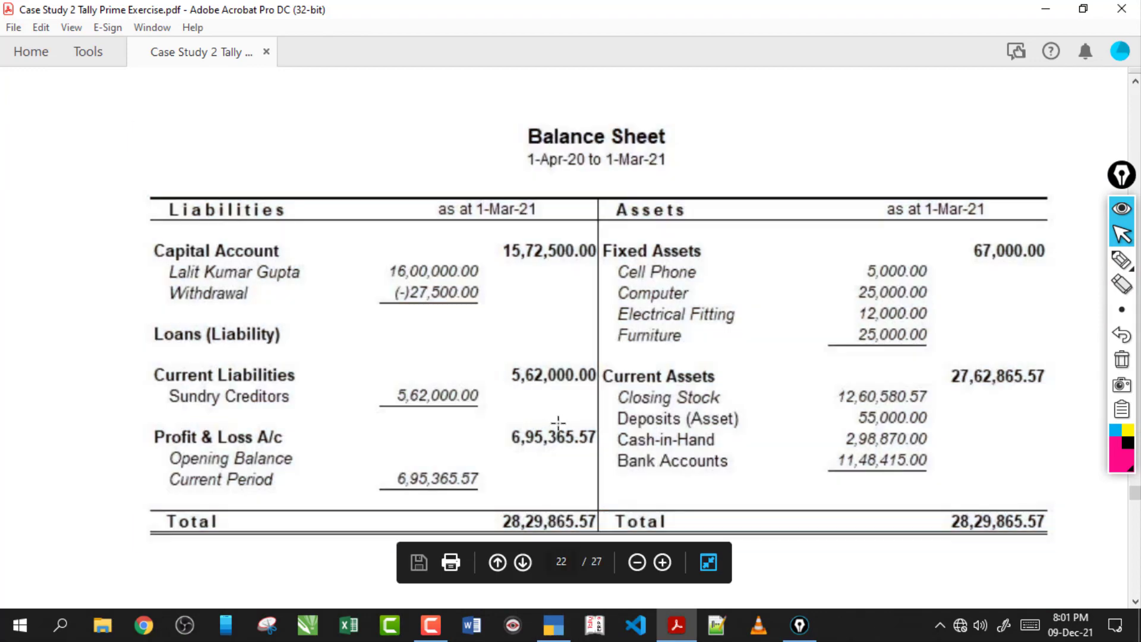
Compare the Nett Profit in TallyPrime's Profit & Loss A/c with the PDF's, and go back to the PDF's Day Book page
scroll(557, 420, down, 20)
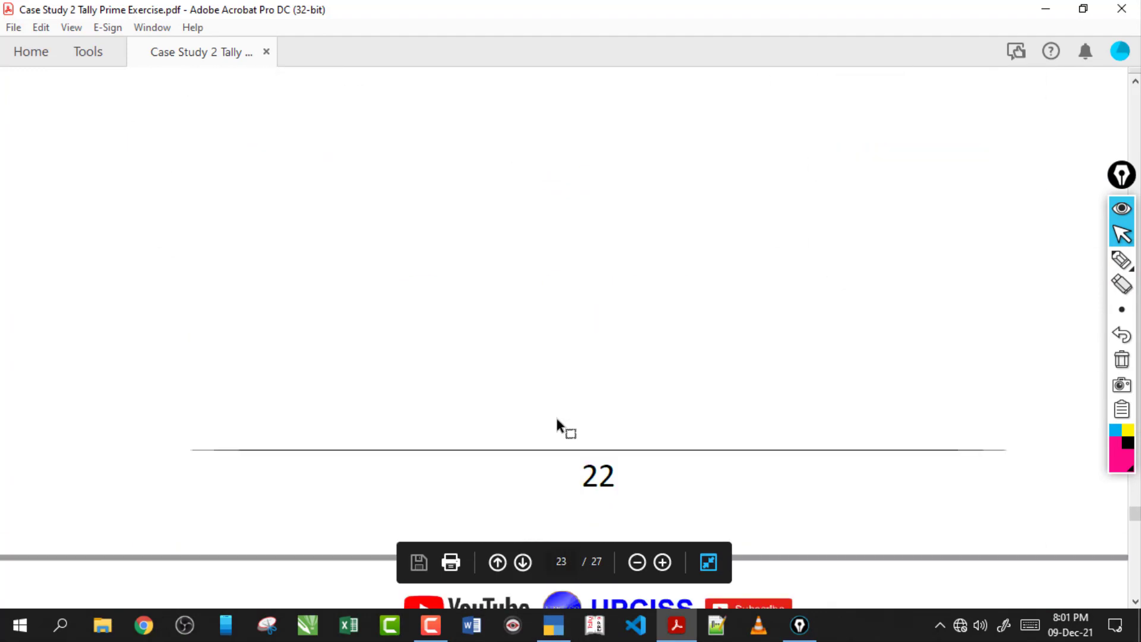
key(alt+Tab)
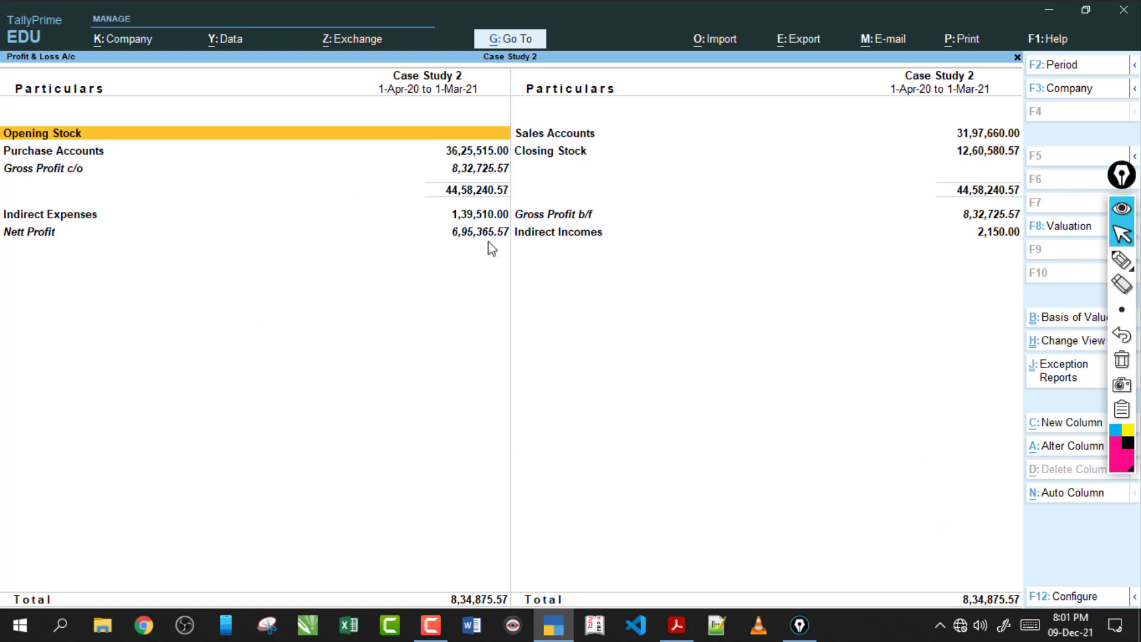
click(676, 634)
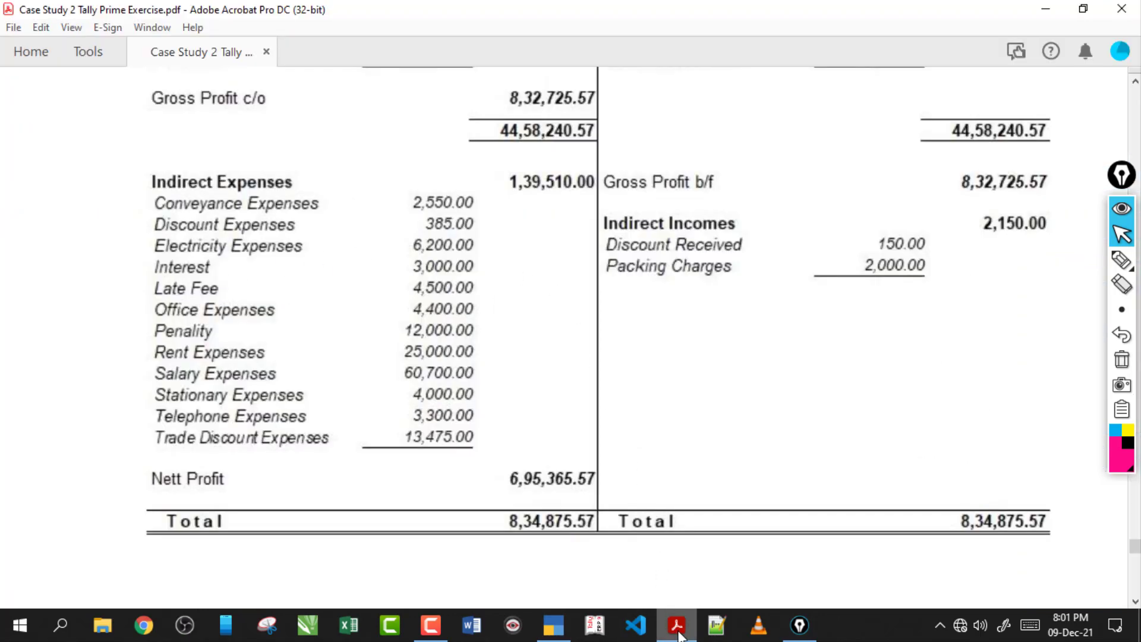
drag(488, 453, 627, 508)
click(594, 467)
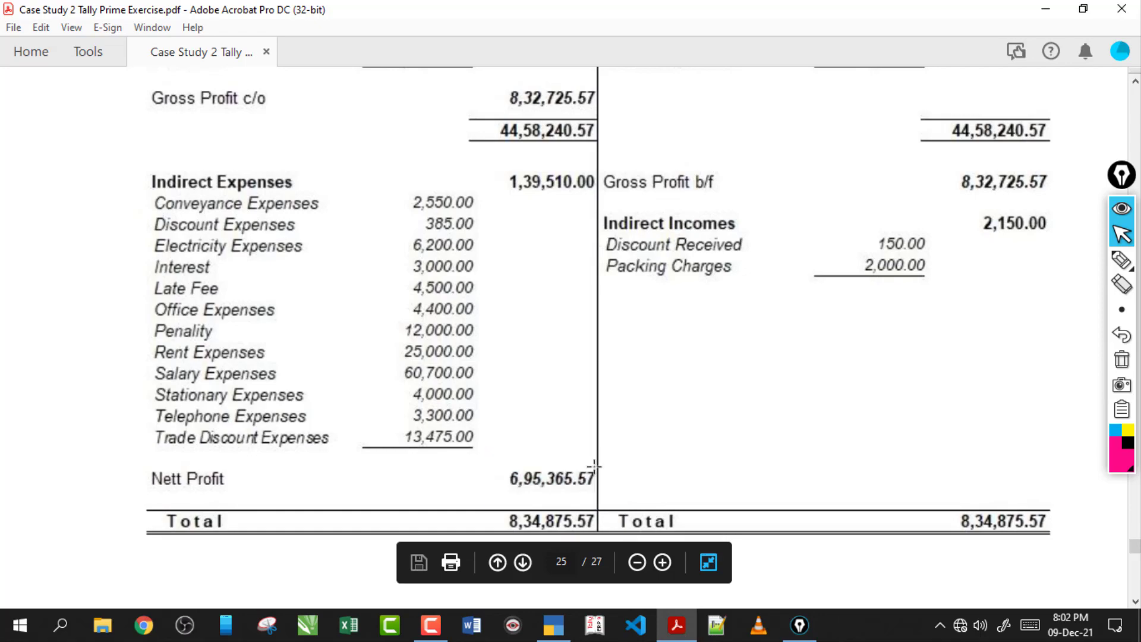
scroll(594, 470, down, 10)
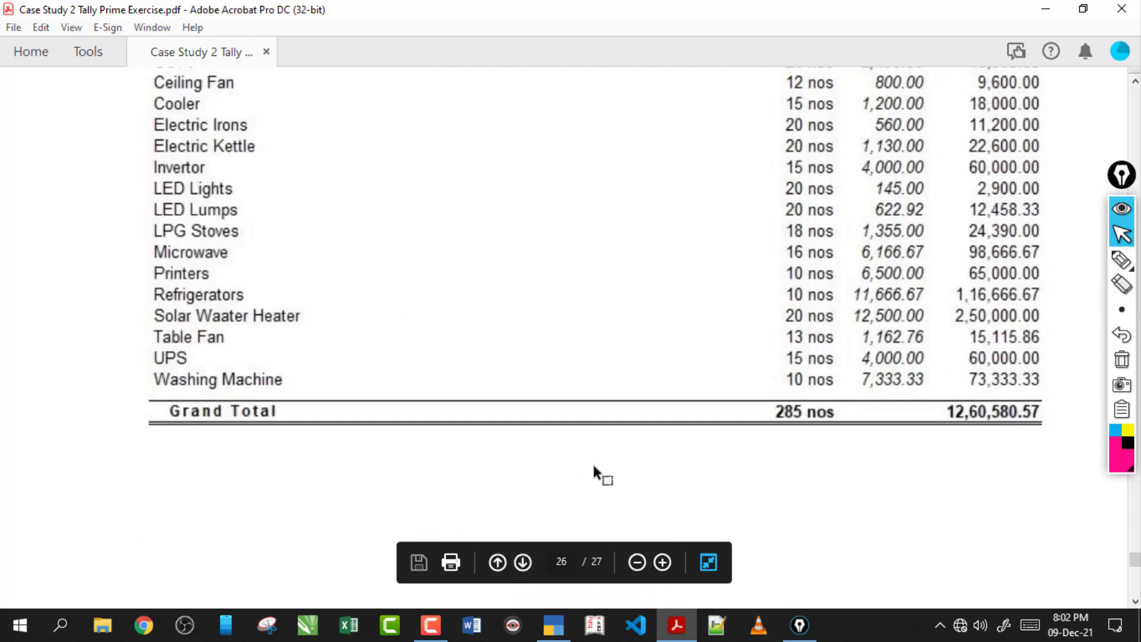
scroll(594, 473, up, 20)
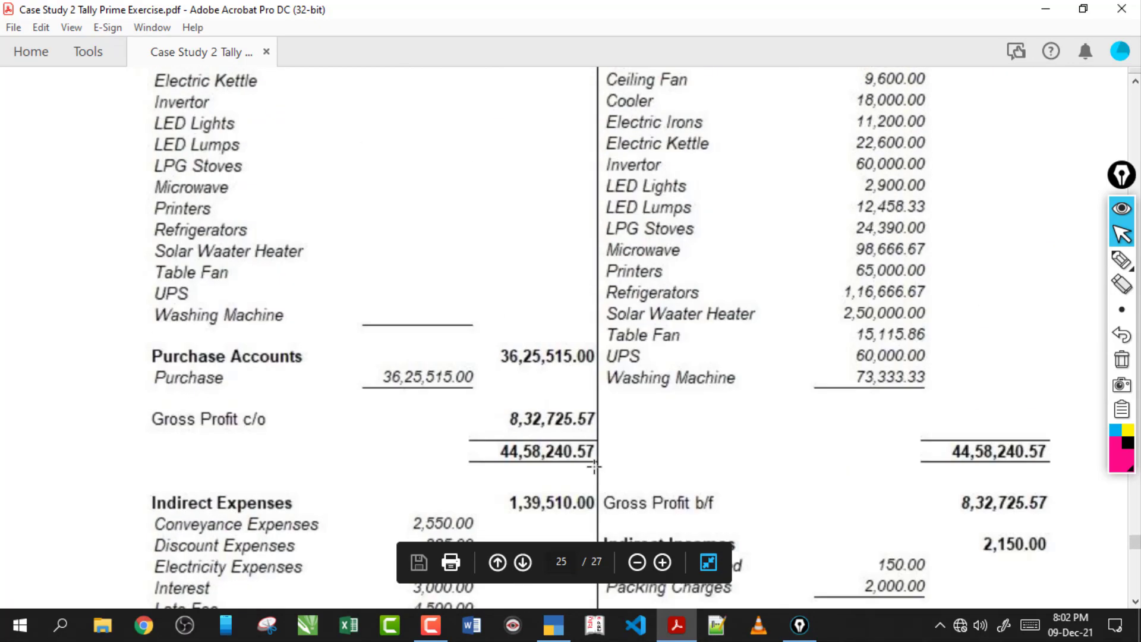
scroll(594, 469, up, 10)
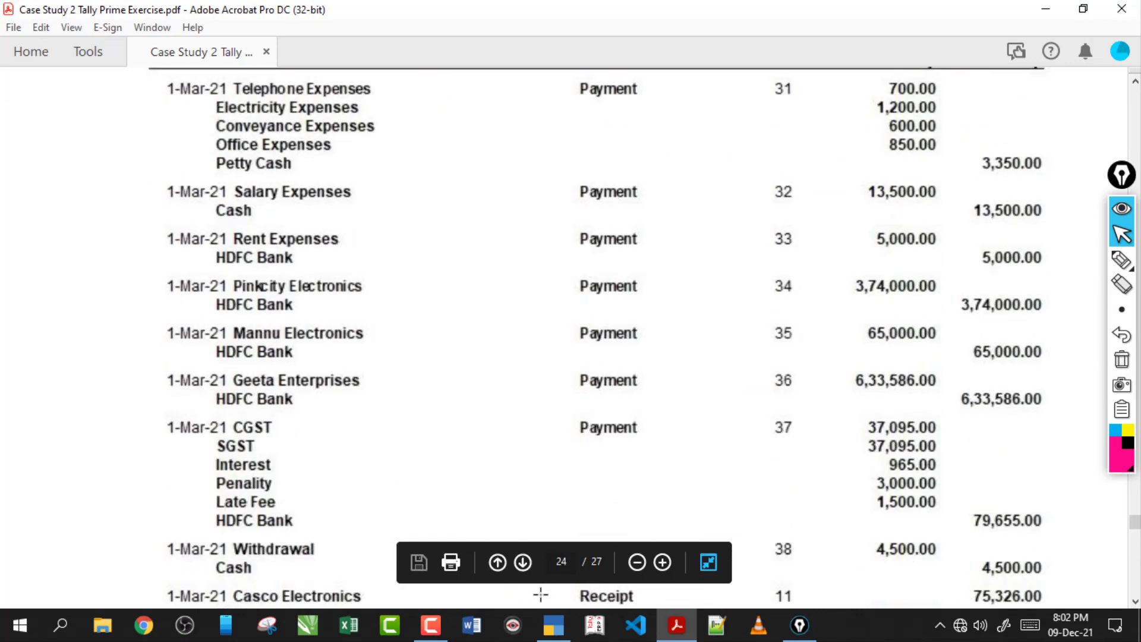
Leave the Profit & Loss A/c in TallyPrime and open the Trial Balance report in detailed format
click(556, 628)
key(Escape)
key(Home)
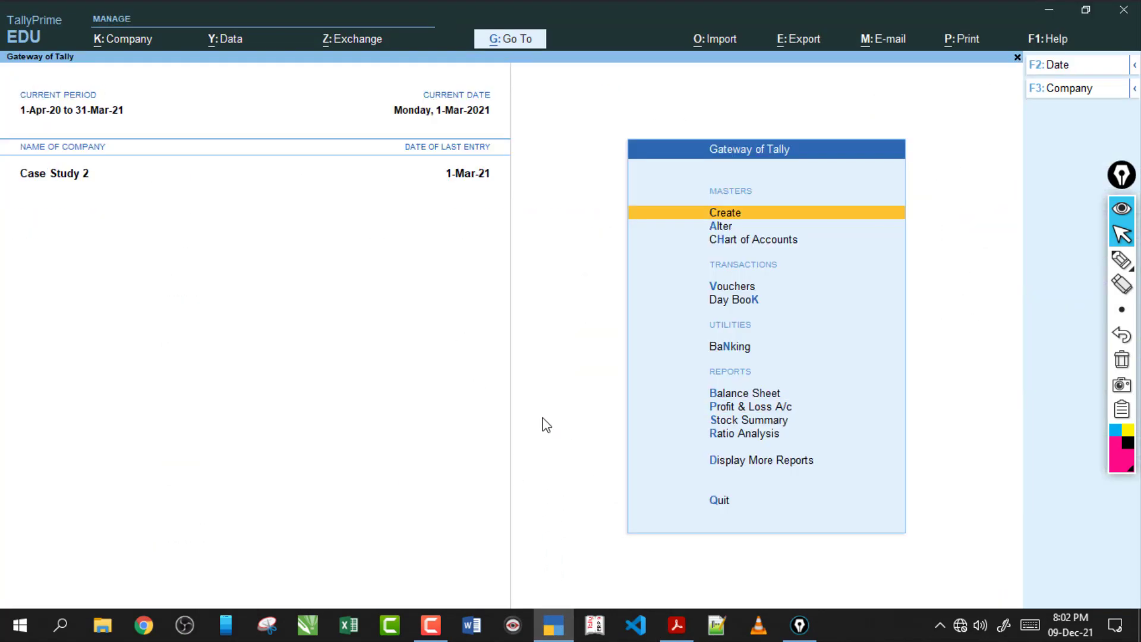
key(d)
key(Return)
key(alt+F5)
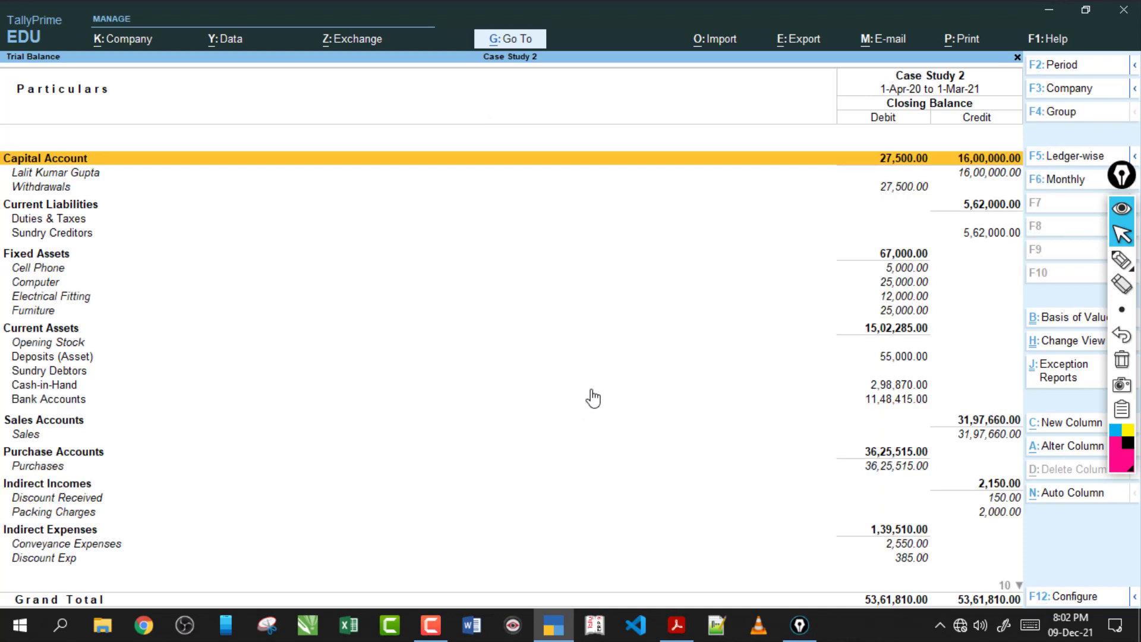
Examine the groups and ledgers in the detailed Trial Balance, and return to the Gateway of Tally
key(Down)
key(Down)
key(Down)
key(Down)
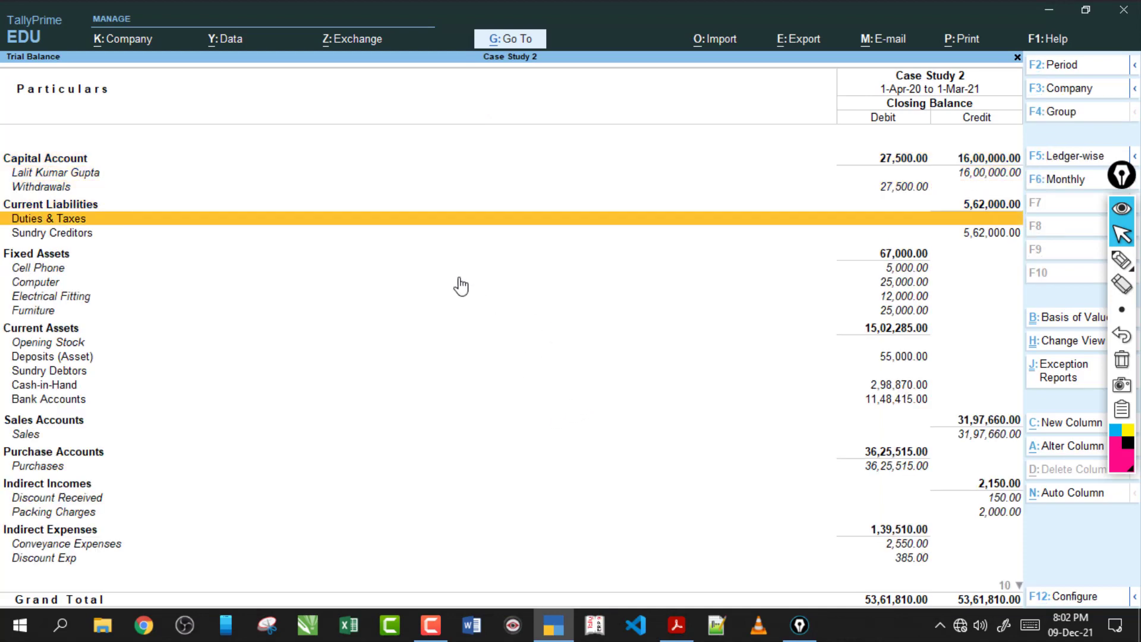
key(Down)
key(Down)
key(Down)
key(Down)
key(Down)
key(Down)
key(Down)
key(Down)
key(Down)
key(Down)
key(Down)
key(Down)
key(Down)
key(Down)
key(Down)
key(Down)
key(Down)
key(Down)
key(Down)
key(Down)
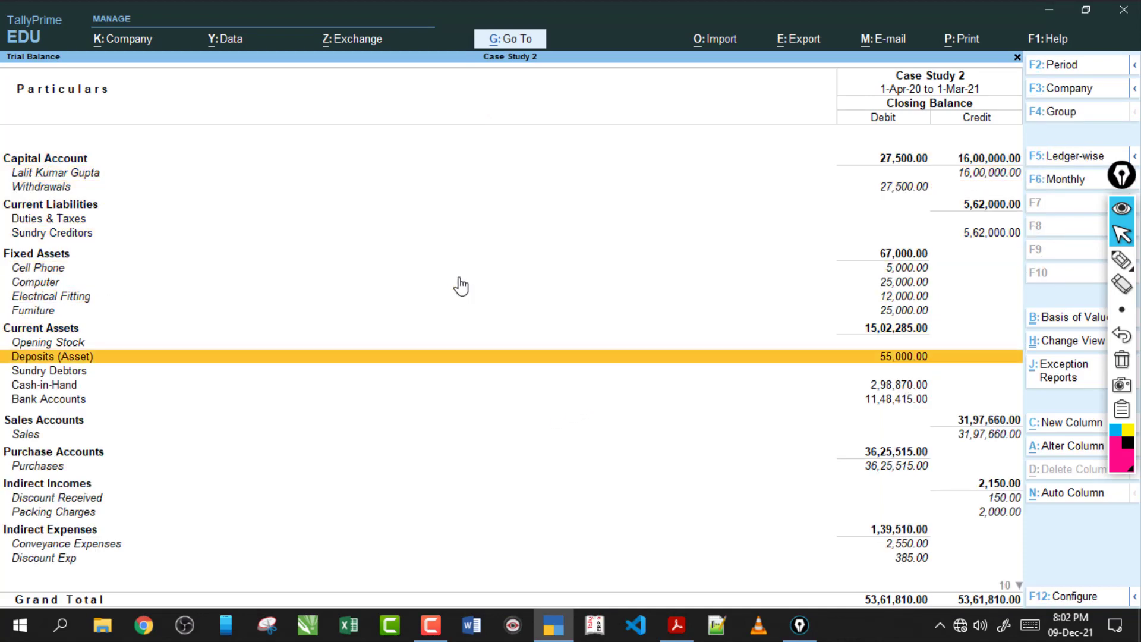
key(Up)
key(Up)
key(Up)
key(Up)
key(Up)
key(Up)
key(Up)
key(Up)
key(Up)
key(Up)
key(Up)
key(Up)
key(Up)
key(Up)
key(Up)
key(Up)
key(Up)
key(Up)
key(Up)
key(Up)
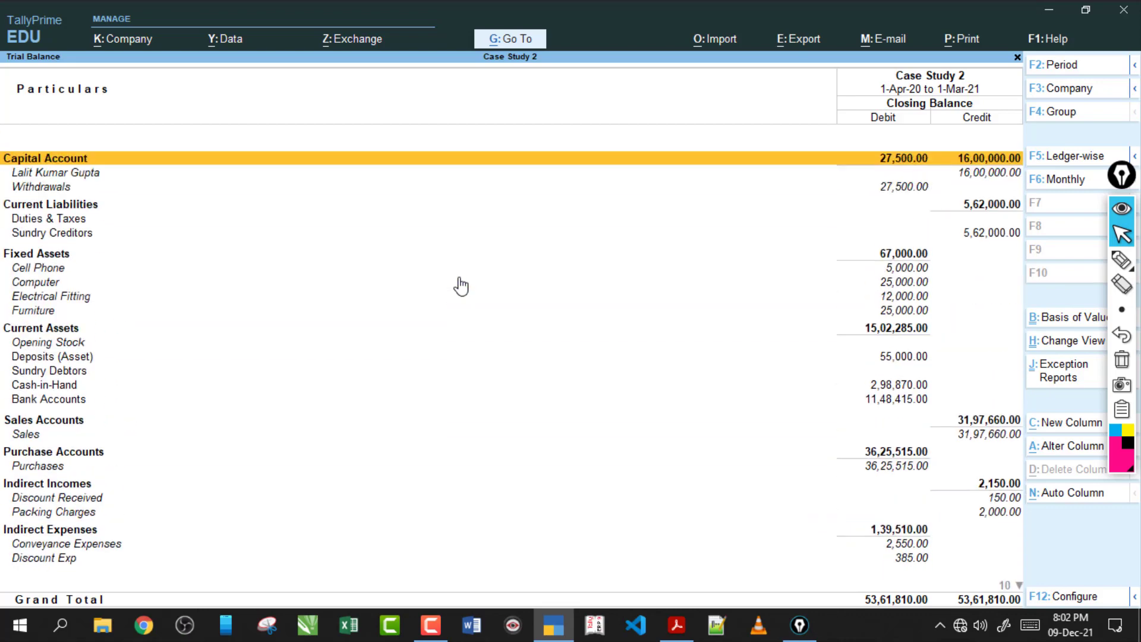
key(Escape)
key(Escape)
key(Escape)
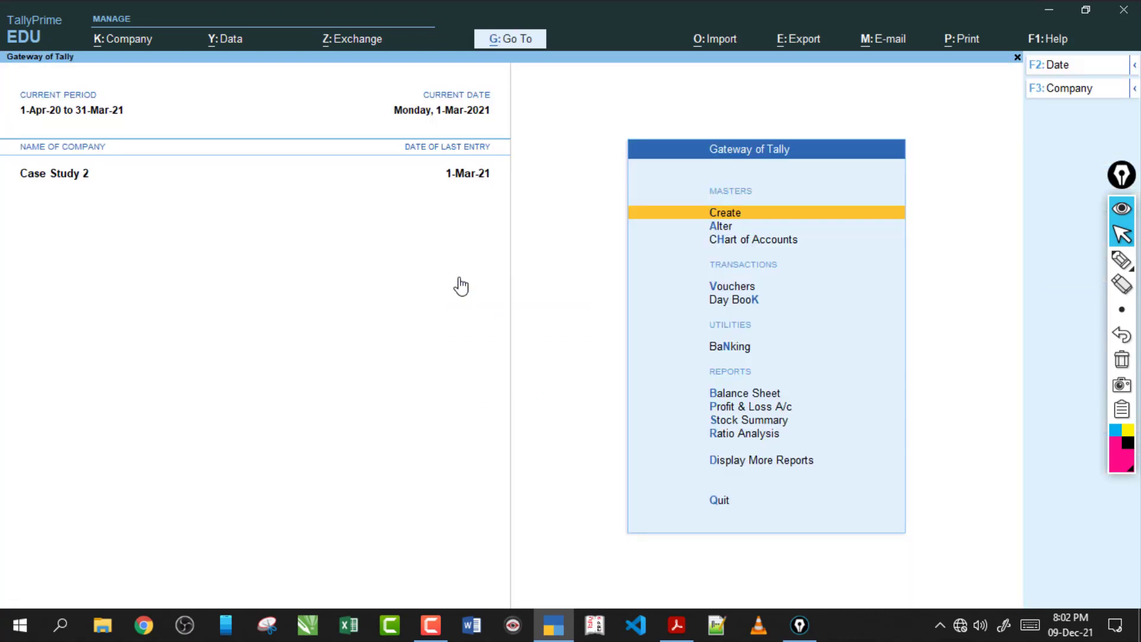